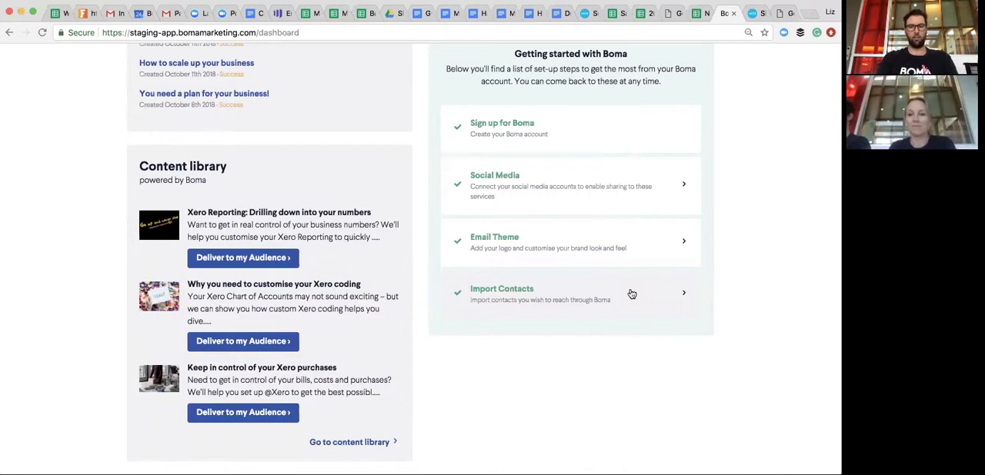
# - Look over the dashboard's getting-started checklist and open its Import Contacts step
pyautogui.scroll(3, 734, 279)
pyautogui.scroll(-2, 734, 279)
pyautogui.scroll(2, 735, 278)
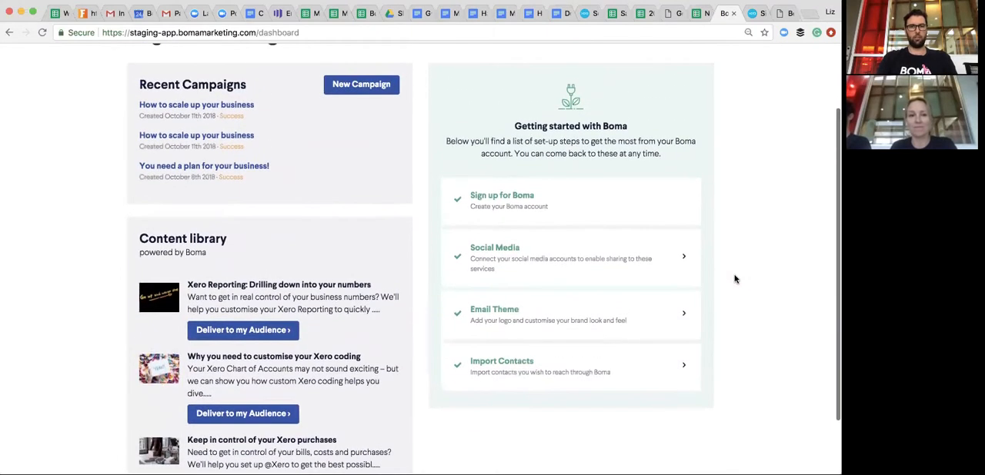
pyautogui.scroll(-1, 734, 278)
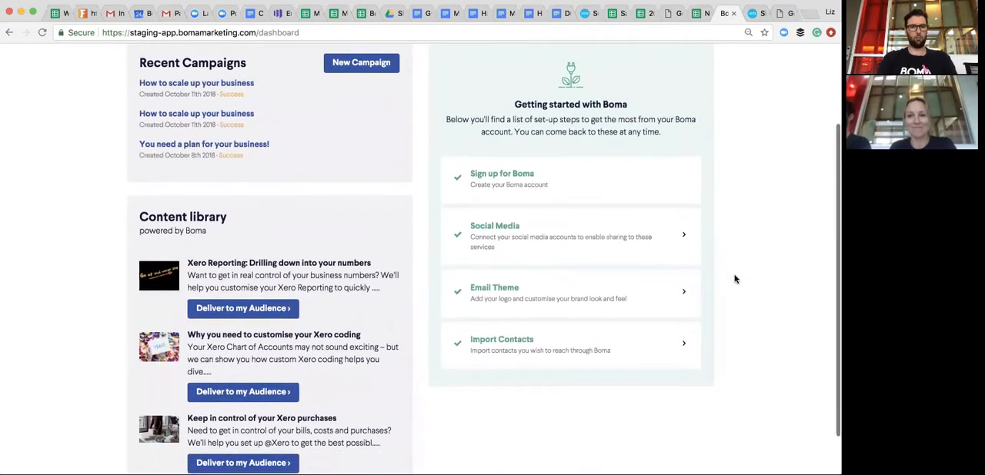
pyautogui.scroll(3, 735, 278)
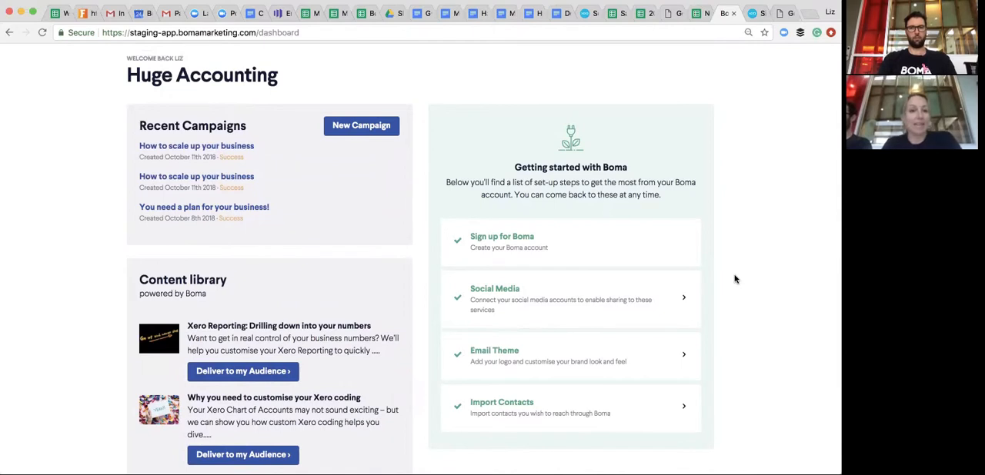
pyautogui.scroll(-3, 600, 312)
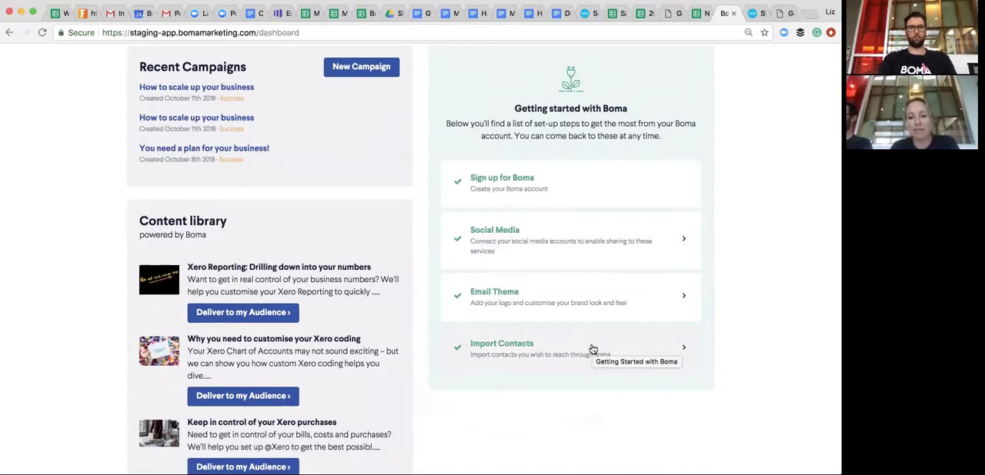
pyautogui.click(591, 345)
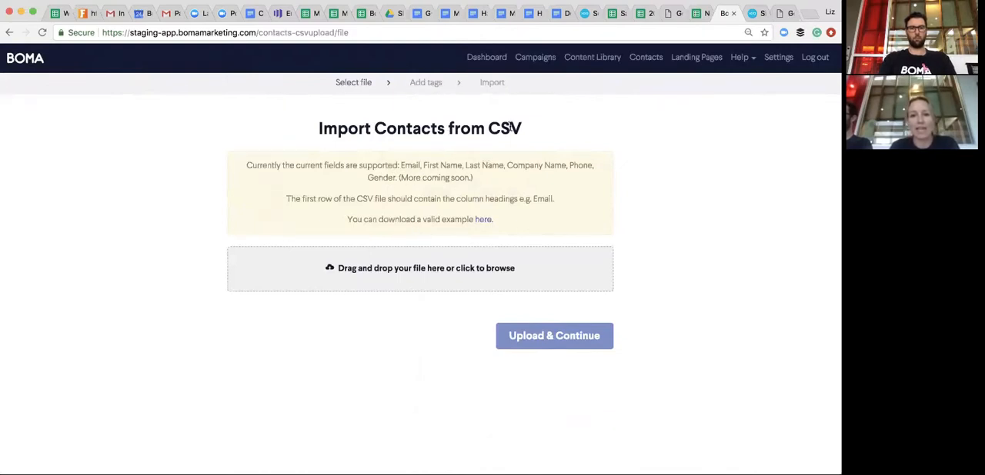
# - Open the Contacts page and review the list of subscribed contacts
pyautogui.click(646, 60)
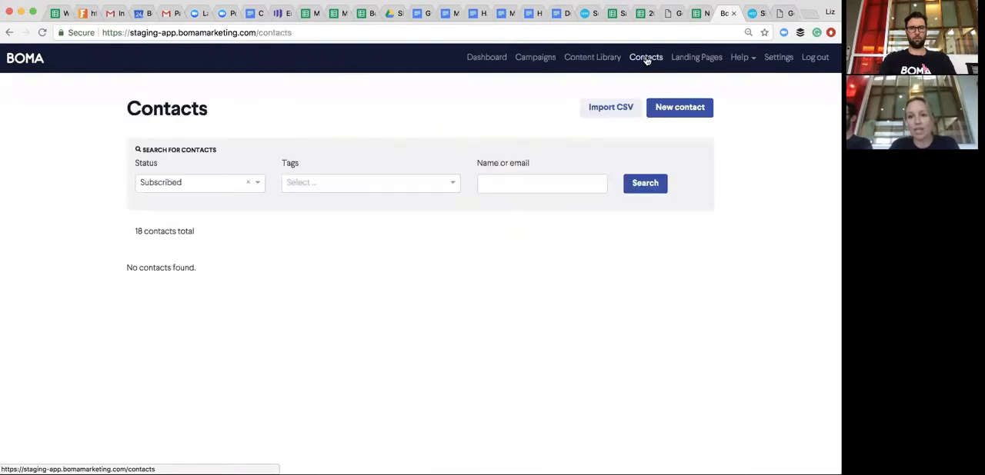
pyautogui.scroll(-2, 368, 285)
pyautogui.scroll(-6, 367, 285)
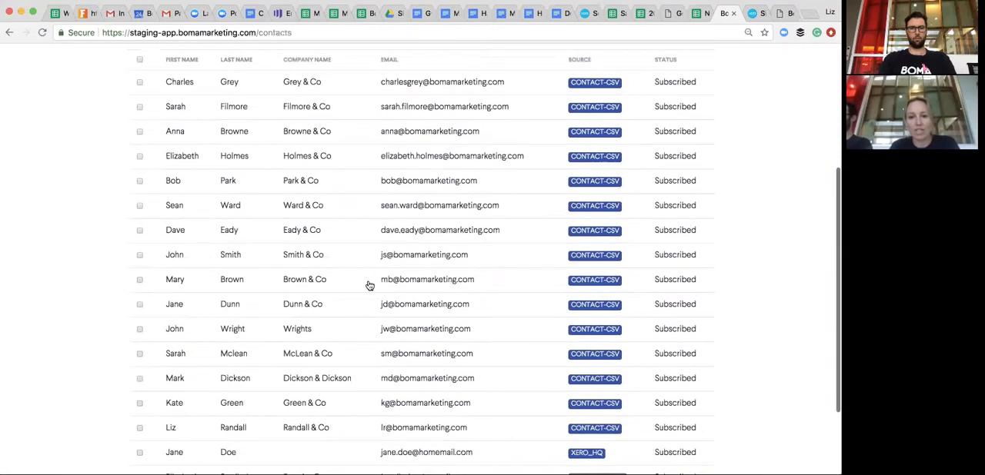
pyautogui.scroll(7, 372, 281)
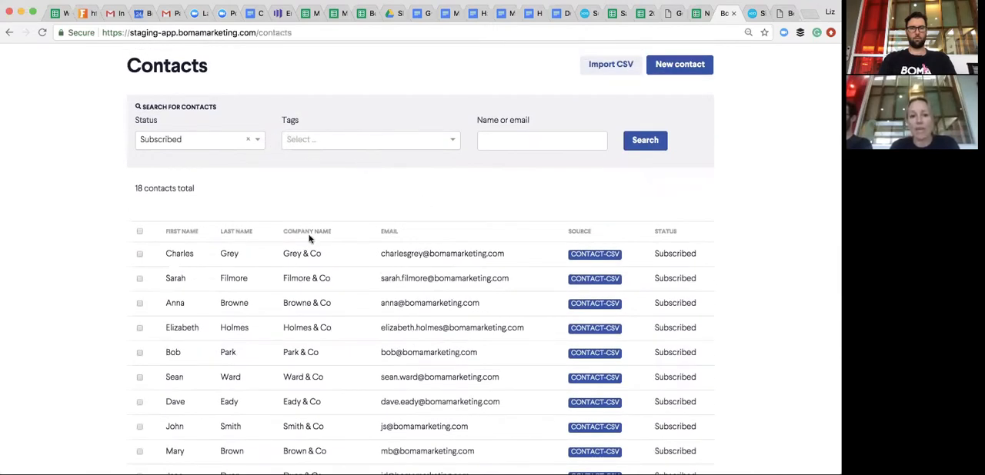
pyautogui.scroll(-2, 246, 309)
# - Open the fourth contact in the list and review its properties, tags and recent activity
pyautogui.click(241, 265)
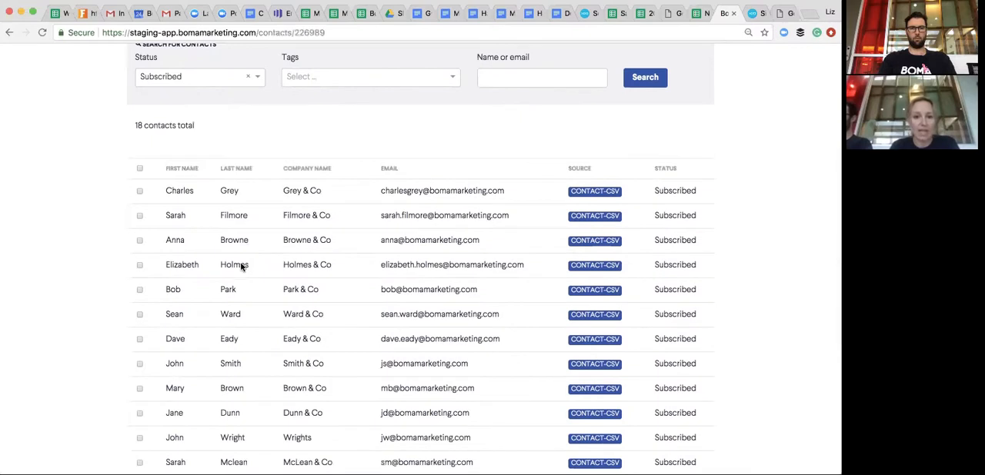
pyautogui.scroll(-3, 241, 267)
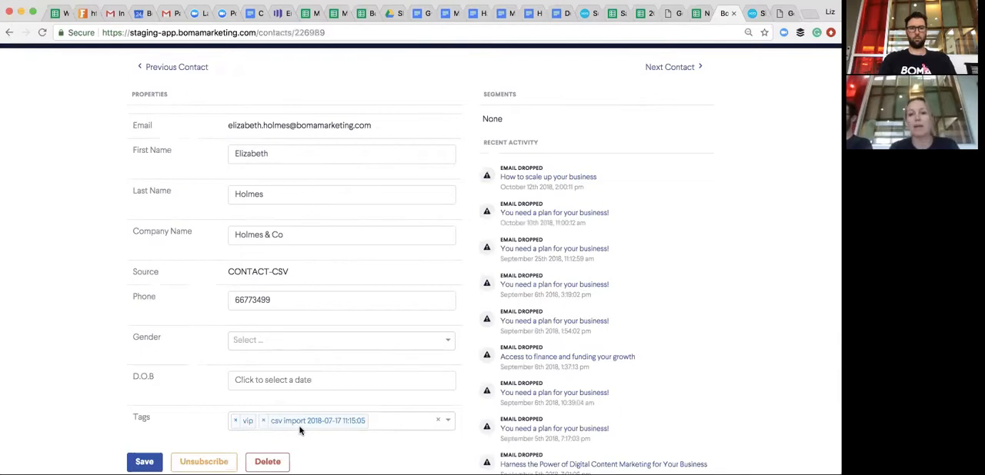
pyautogui.scroll(2, 300, 431)
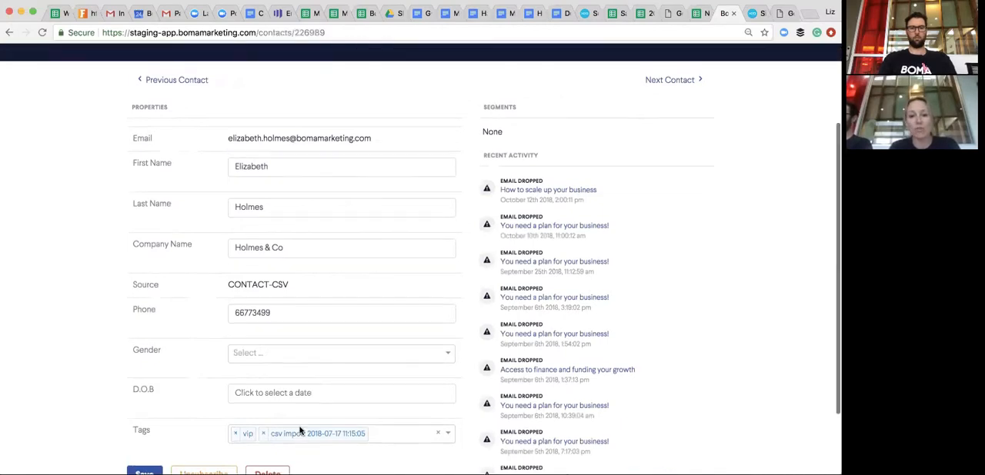
pyautogui.scroll(2, 300, 431)
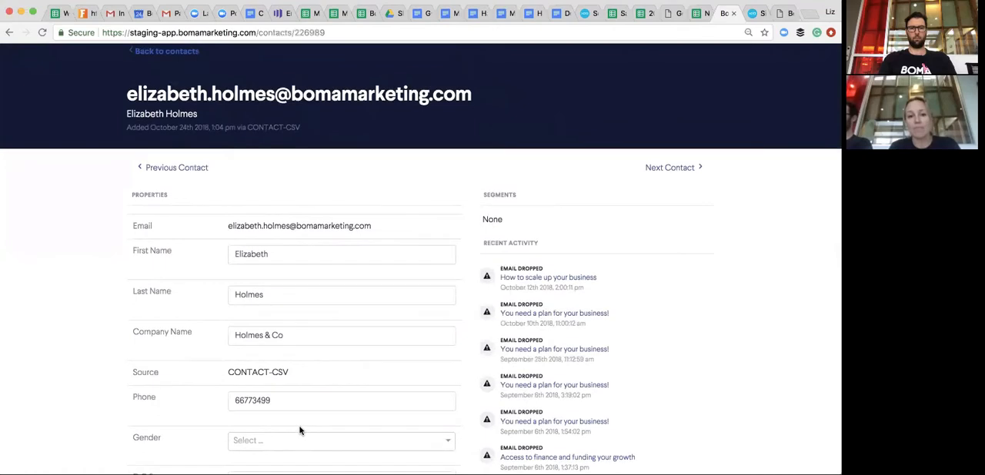
pyautogui.scroll(1, 300, 431)
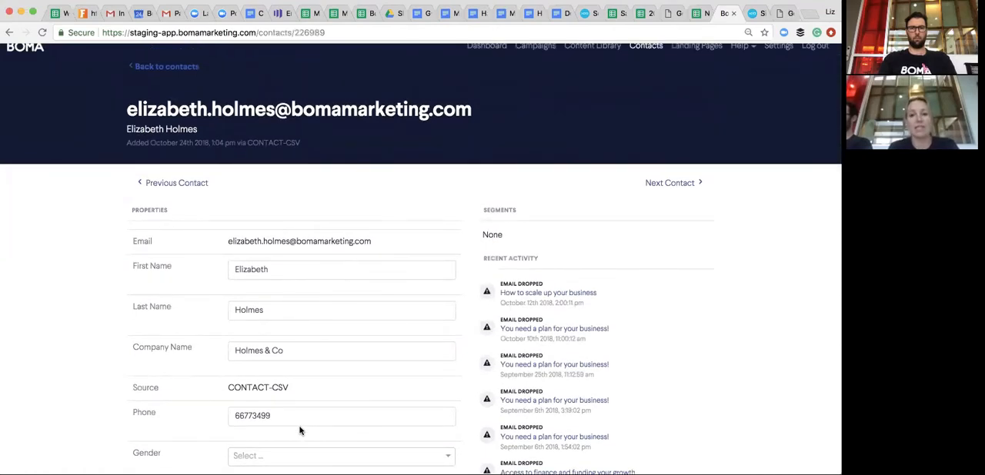
pyautogui.scroll(1, 300, 431)
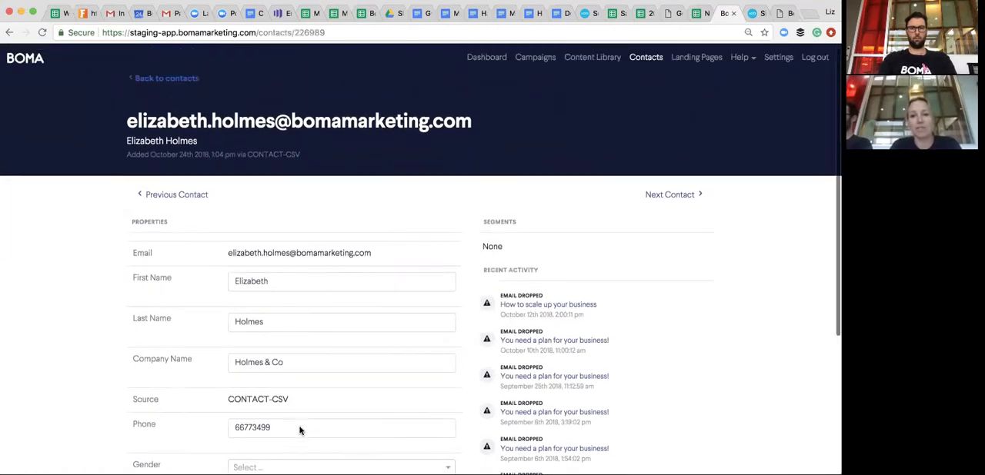
# - Return to the dashboard and open the Email Theme setup from the getting-started checklist
pyautogui.click(485, 58)
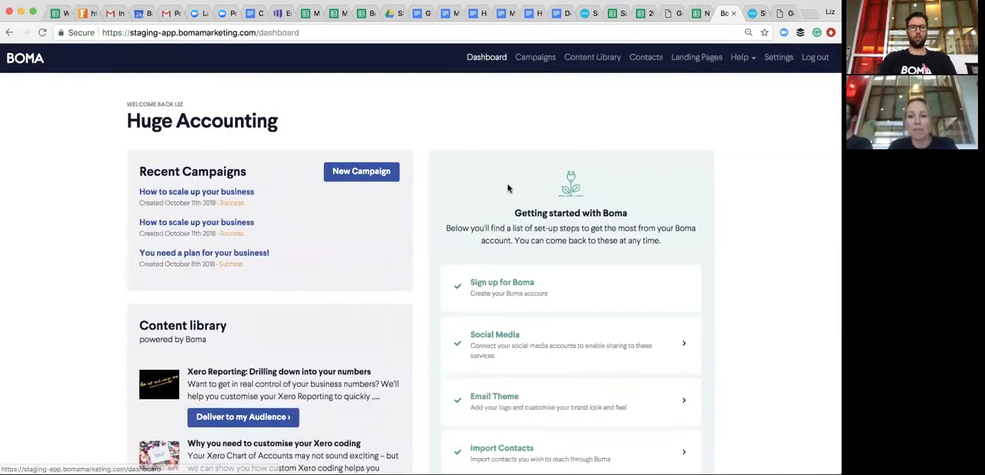
pyautogui.scroll(-5, 524, 237)
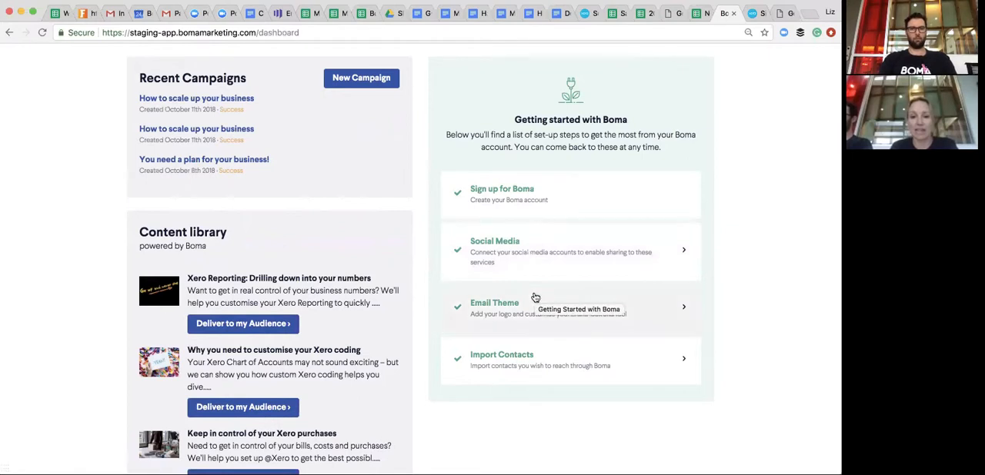
pyautogui.scroll(-1, 535, 298)
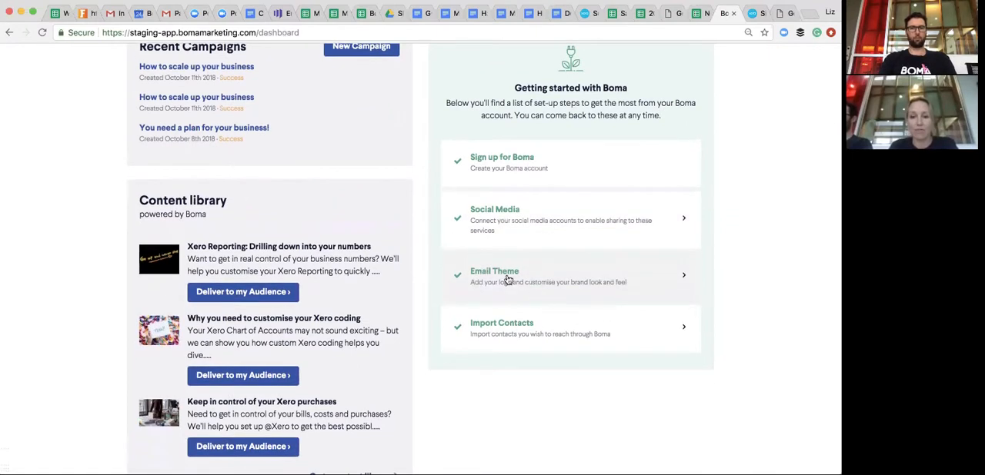
pyautogui.click(505, 273)
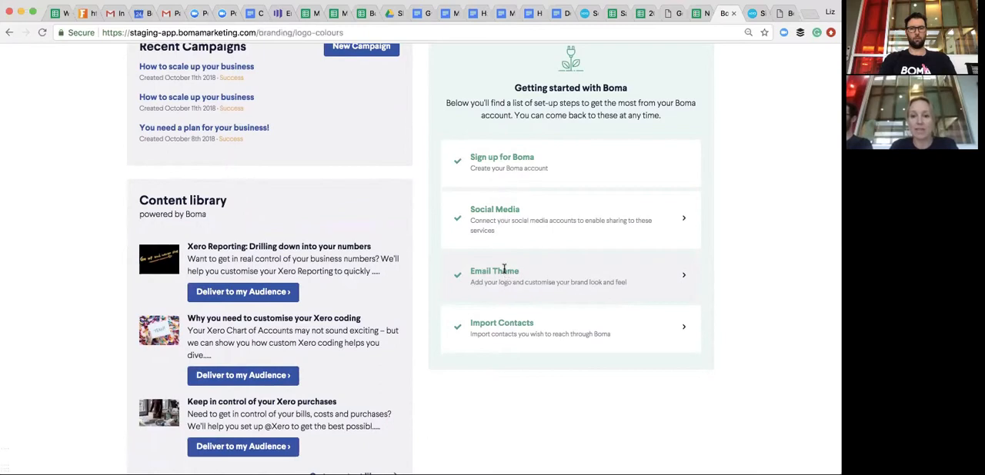
# - Try green, light blue and the logo's slate blue as the primary colour for buttons and links, and restore orange F5A623
pyautogui.scroll(-1, 438, 270)
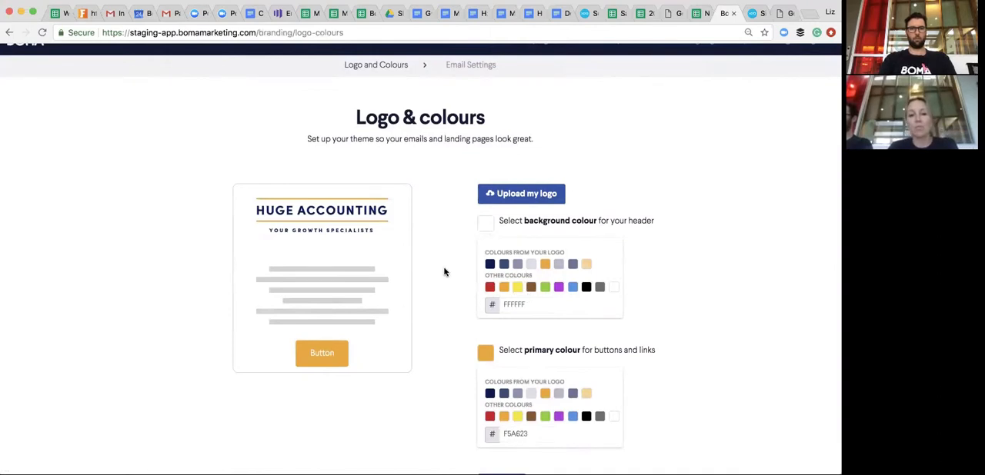
pyautogui.scroll(-1, 444, 271)
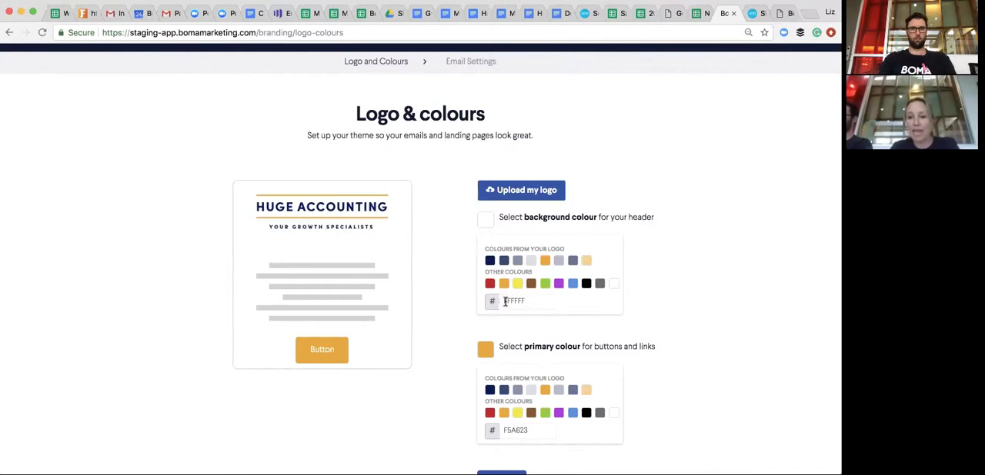
pyautogui.scroll(-1, 528, 326)
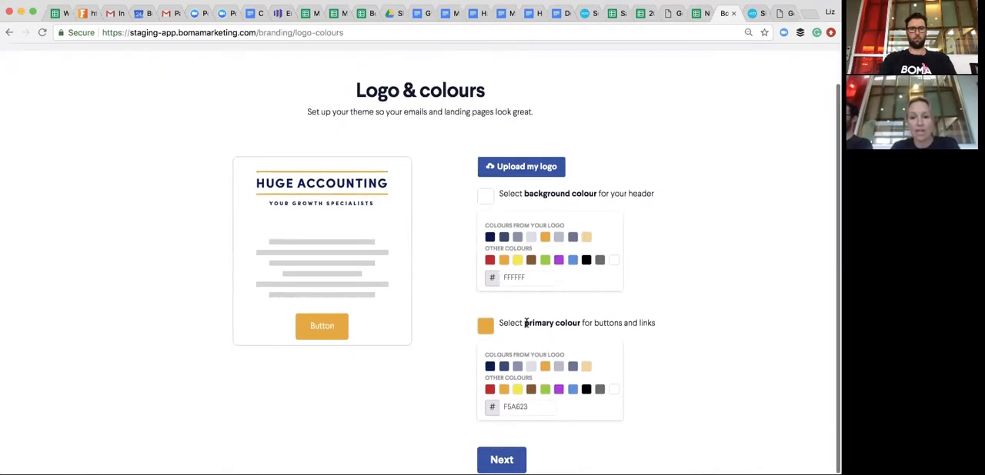
pyautogui.click(546, 394)
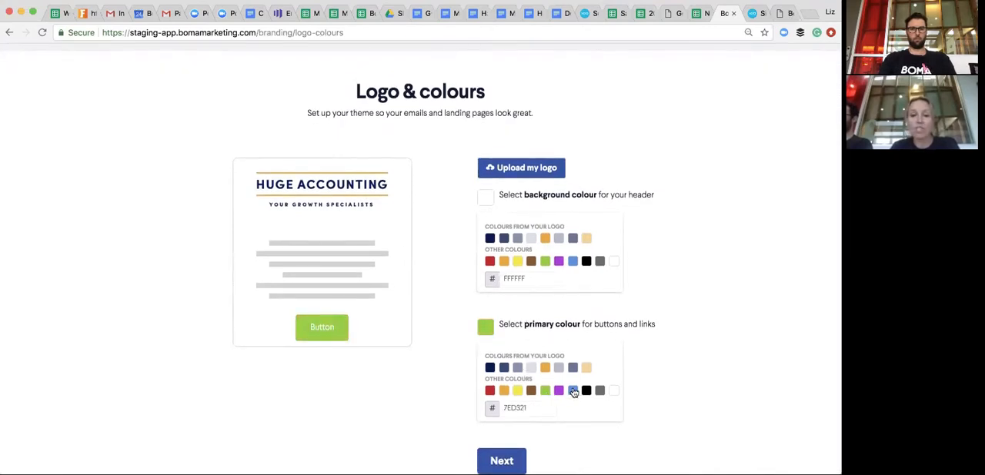
pyautogui.click(574, 391)
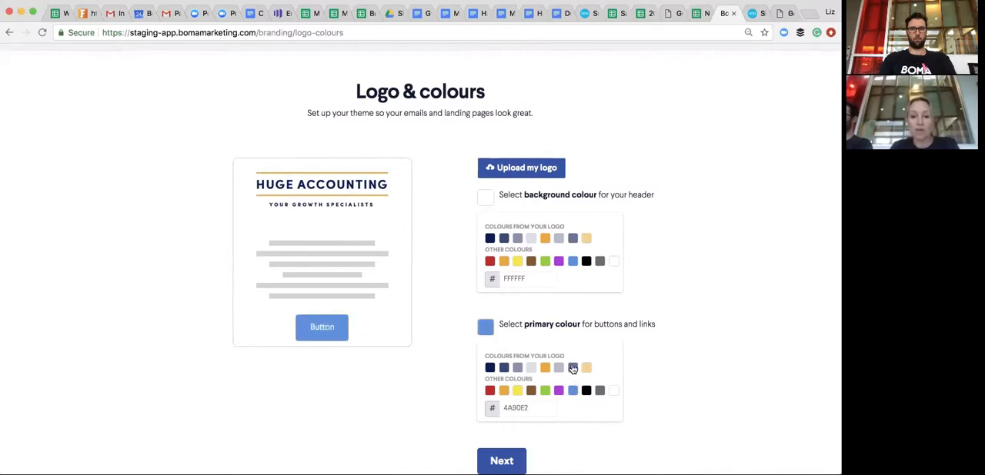
pyautogui.click(572, 369)
pyautogui.click(505, 391)
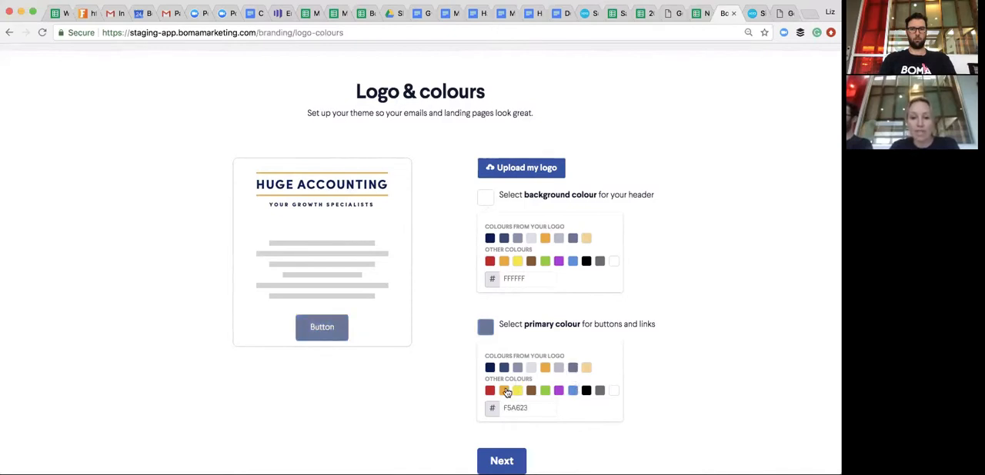
# - Accept the logo and colours and continue to the Email Settings stage of the theme setup
pyautogui.scroll(2, 453, 313)
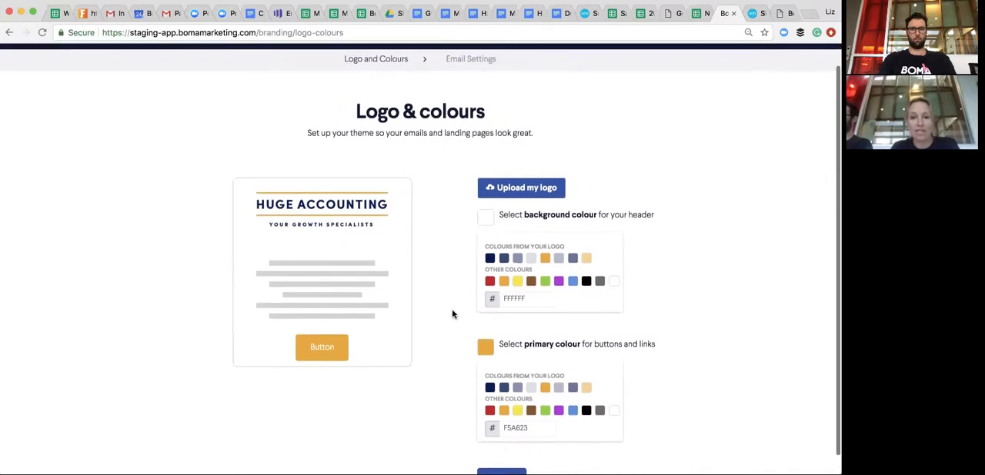
pyautogui.scroll(-2, 438, 284)
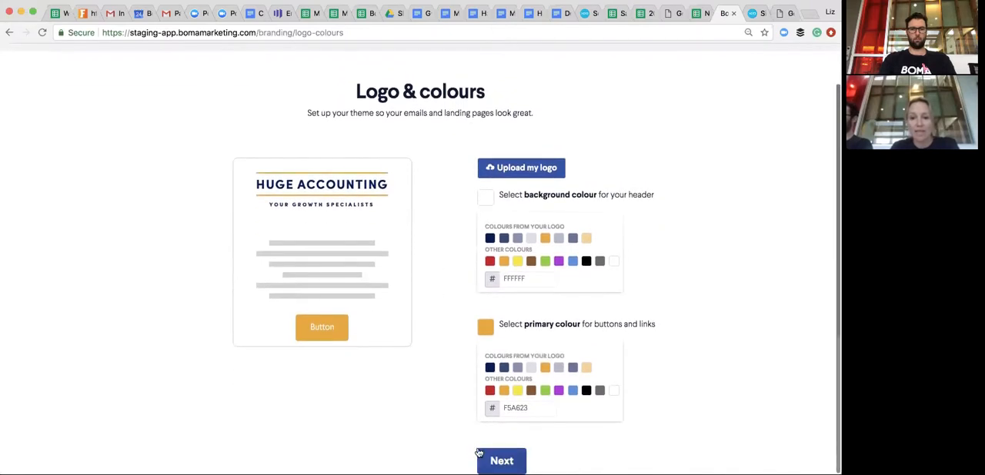
pyautogui.click(480, 455)
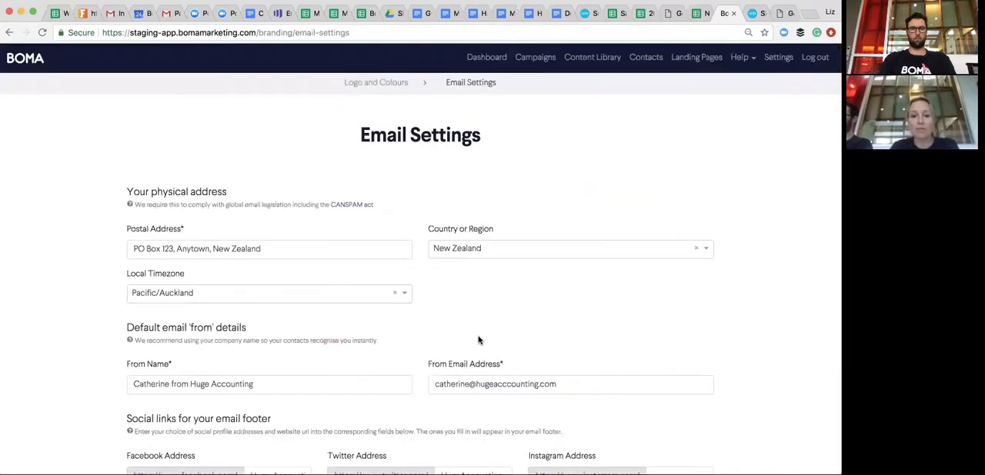
# - Review the physical address, default sender details and footer social links, and save the branding setup
pyautogui.scroll(-2, 477, 341)
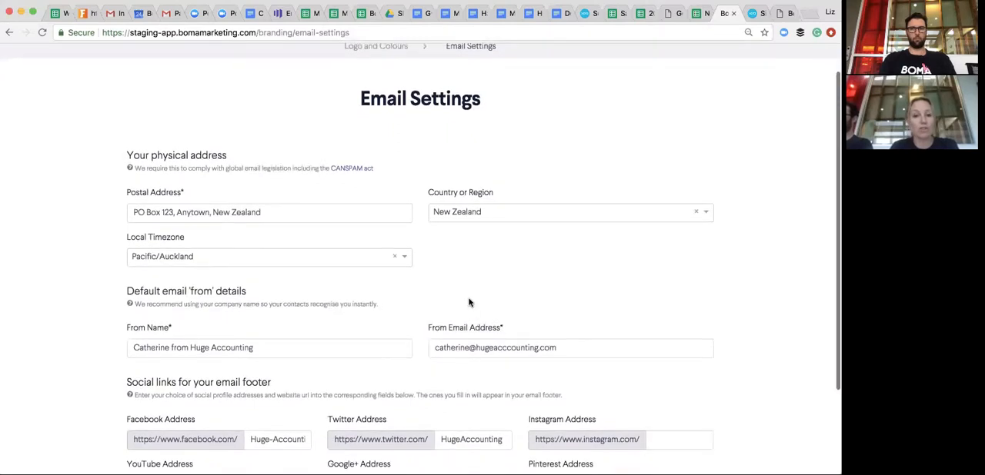
pyautogui.scroll(-2, 468, 302)
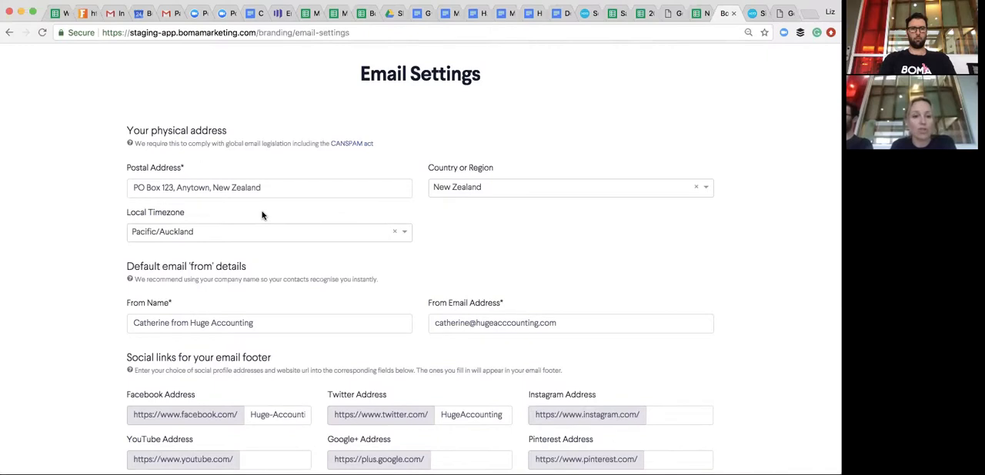
pyautogui.scroll(-3, 260, 229)
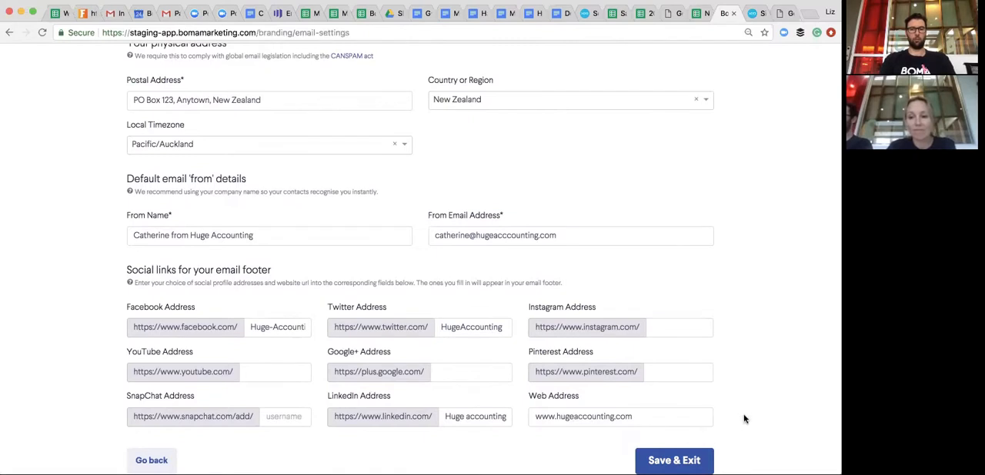
pyautogui.click(689, 453)
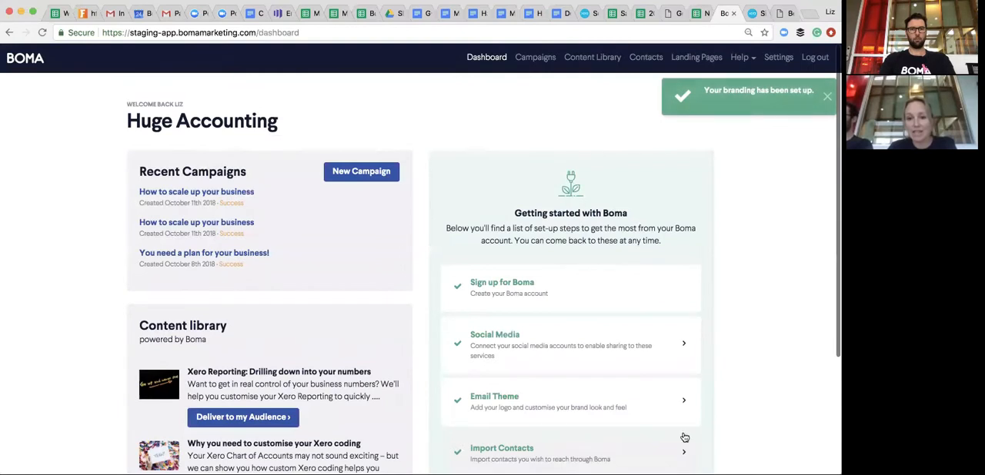
# - Open the Social Media setup step and review the Facebook, Instagram, LinkedIn and Twitter connections
pyautogui.click(593, 347)
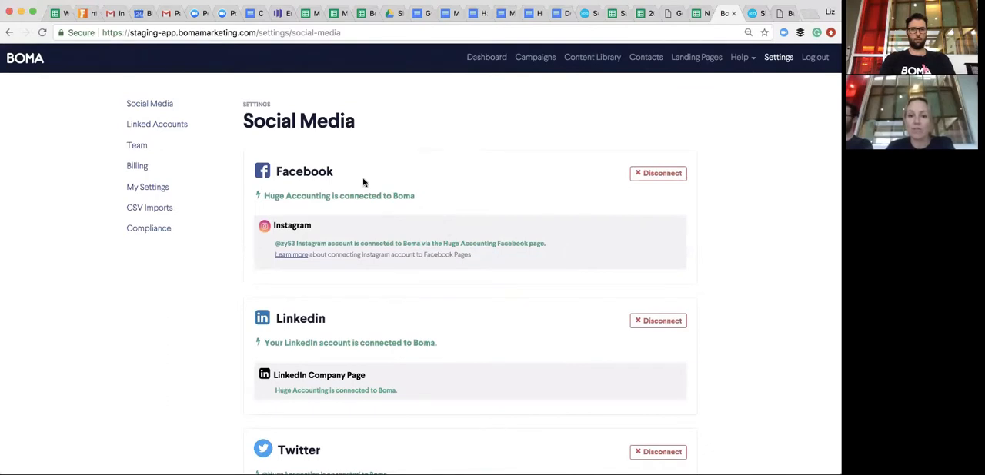
pyautogui.scroll(-1, 364, 183)
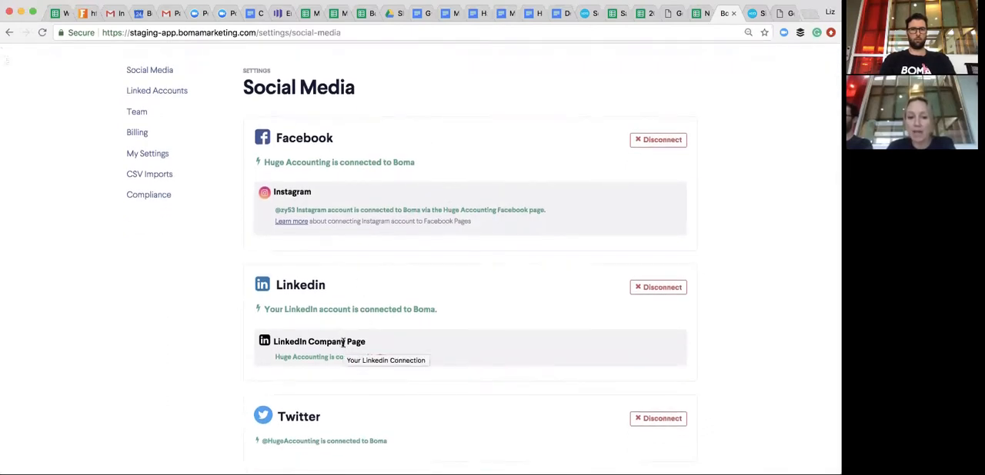
pyautogui.scroll(1, 314, 408)
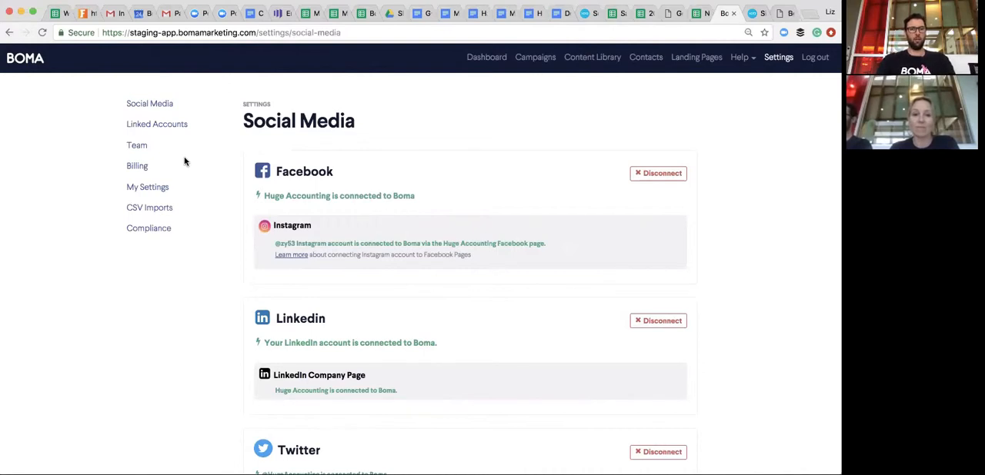
# - Review the Team settings for adding members and listing existing ones, and check the Xero HQ connection in Linked Accounts
pyautogui.click(132, 146)
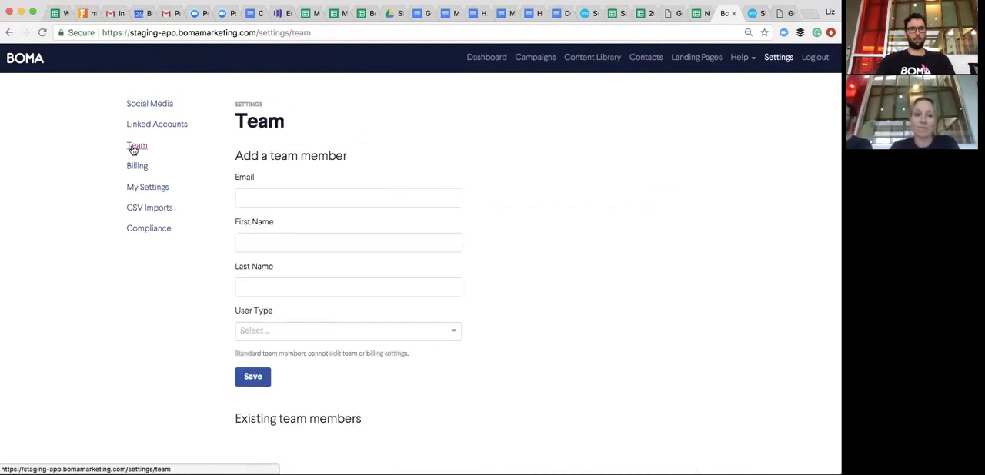
pyautogui.scroll(-1, 222, 239)
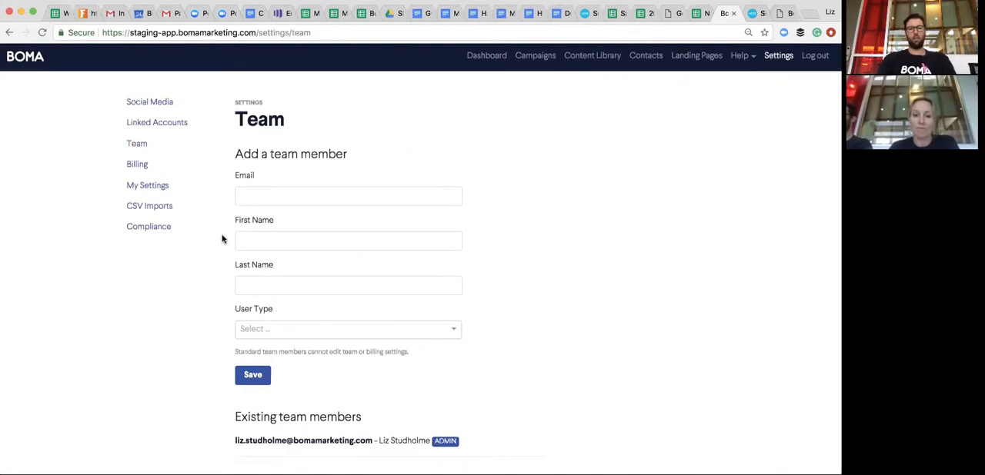
pyautogui.scroll(1, 223, 239)
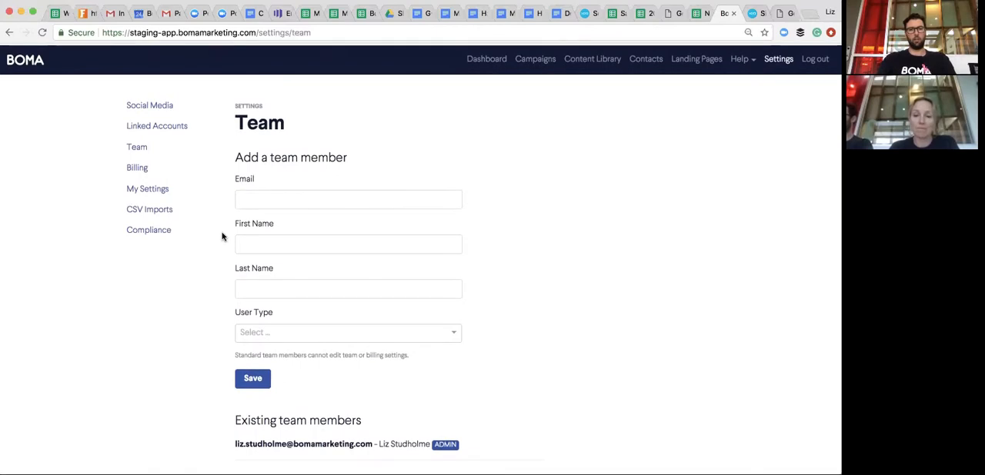
pyautogui.scroll(-1, 222, 237)
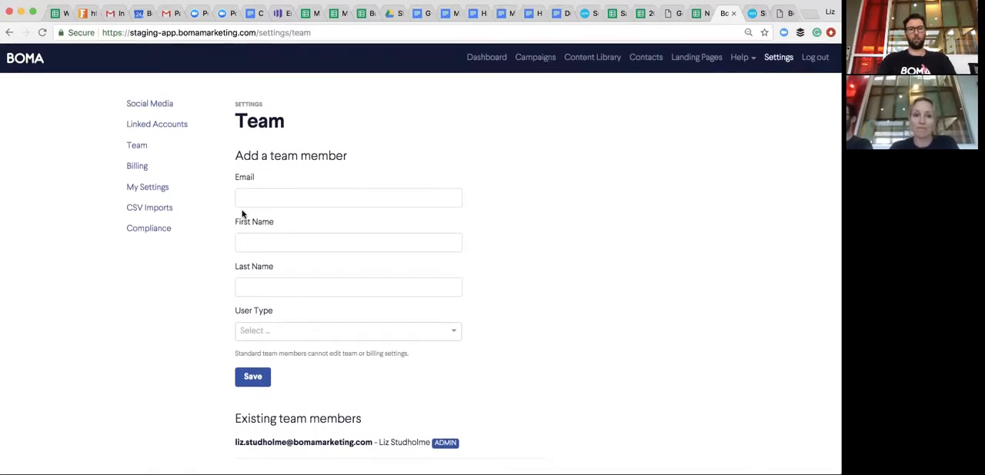
pyautogui.click(168, 126)
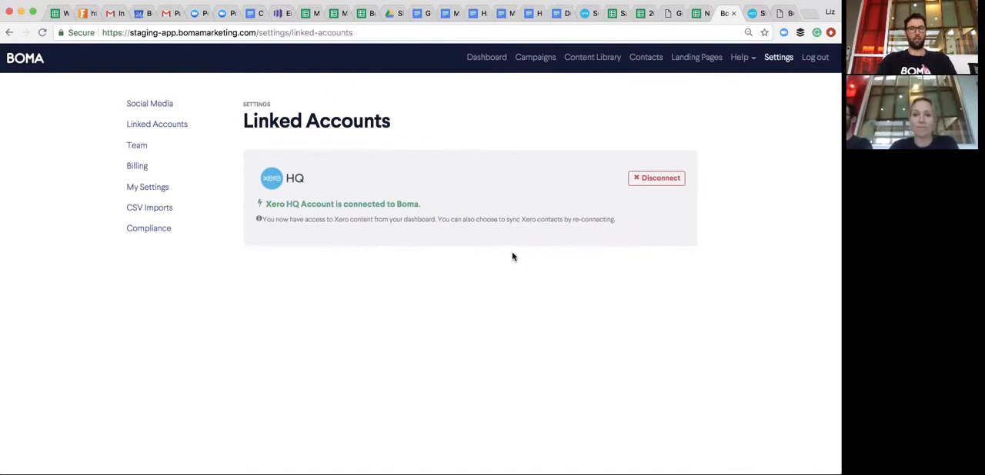
# - Return to the dashboard, look over its sections, and view the types of content offered for a new campaign without creating one
pyautogui.click(485, 64)
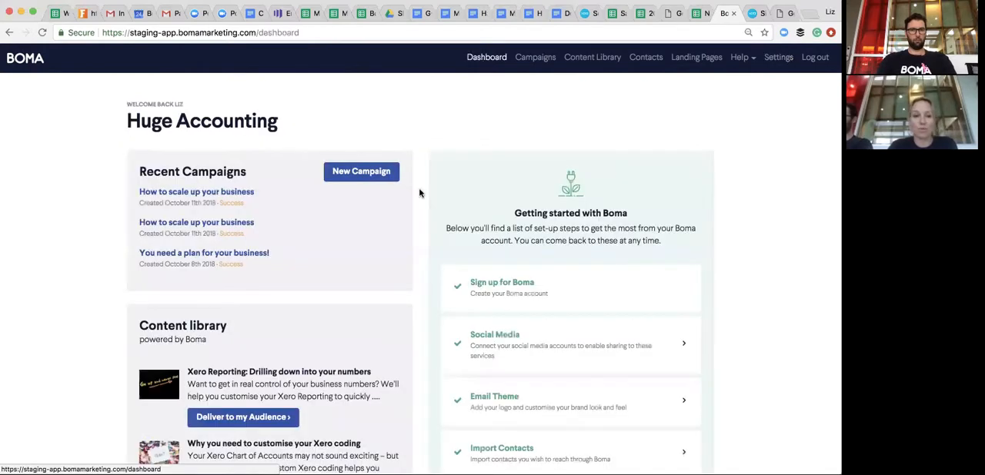
pyautogui.scroll(-3, 419, 193)
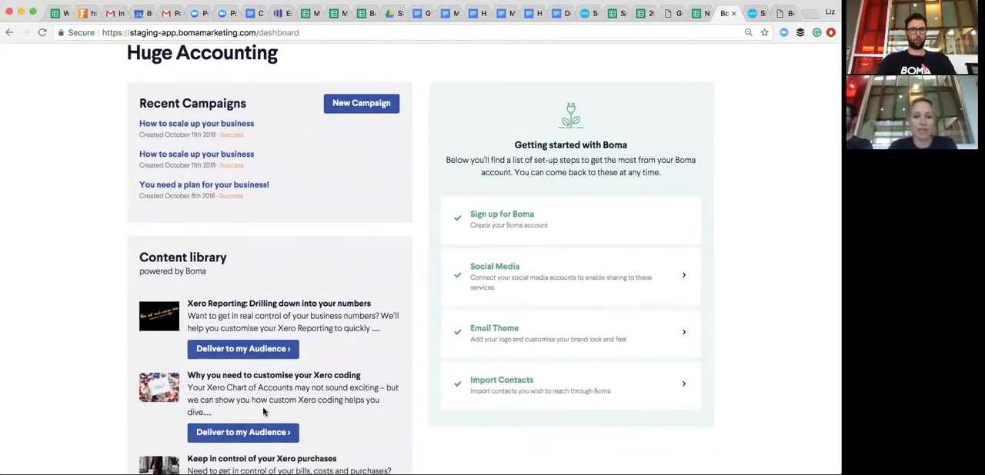
pyautogui.scroll(-3, 236, 264)
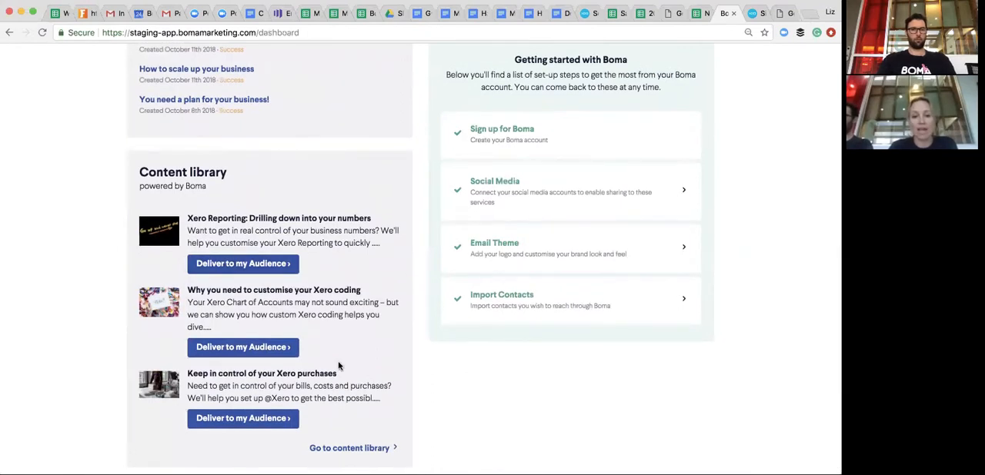
pyautogui.scroll(1, 338, 366)
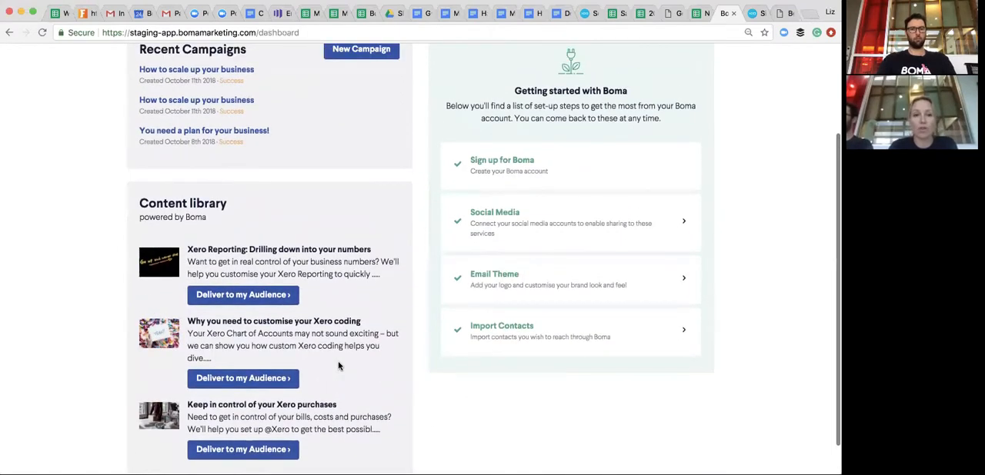
pyautogui.scroll(3, 339, 366)
pyautogui.scroll(1, 338, 363)
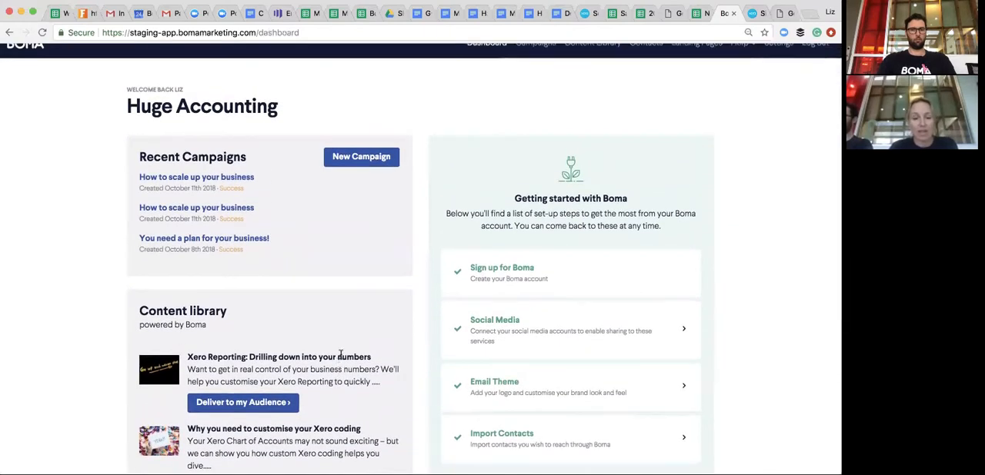
pyautogui.click(367, 157)
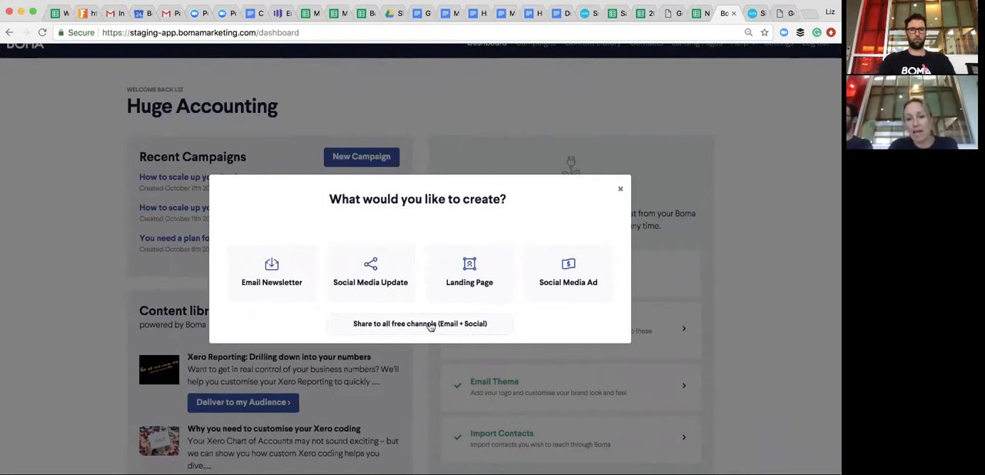
pyautogui.click(617, 193)
# - Open the full content library and browse the articles down to "You need a plan for your business!"
pyautogui.scroll(-2, 384, 273)
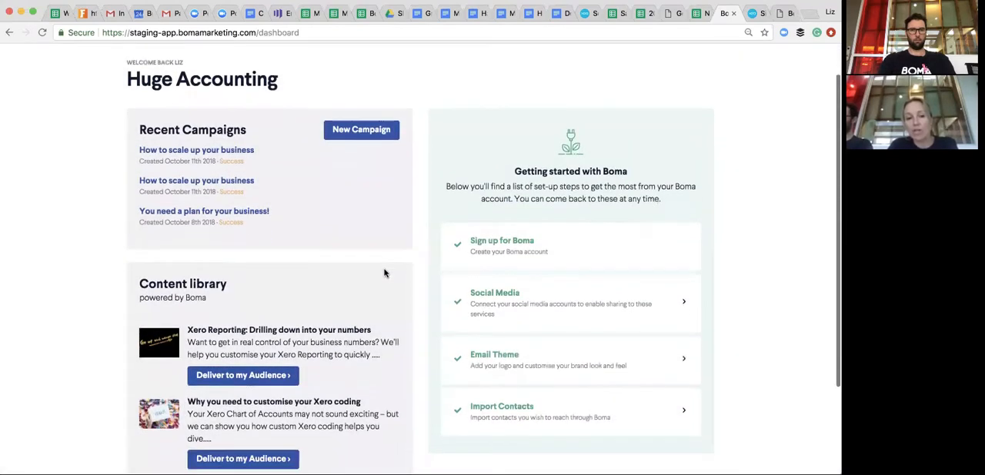
pyautogui.scroll(-5, 384, 273)
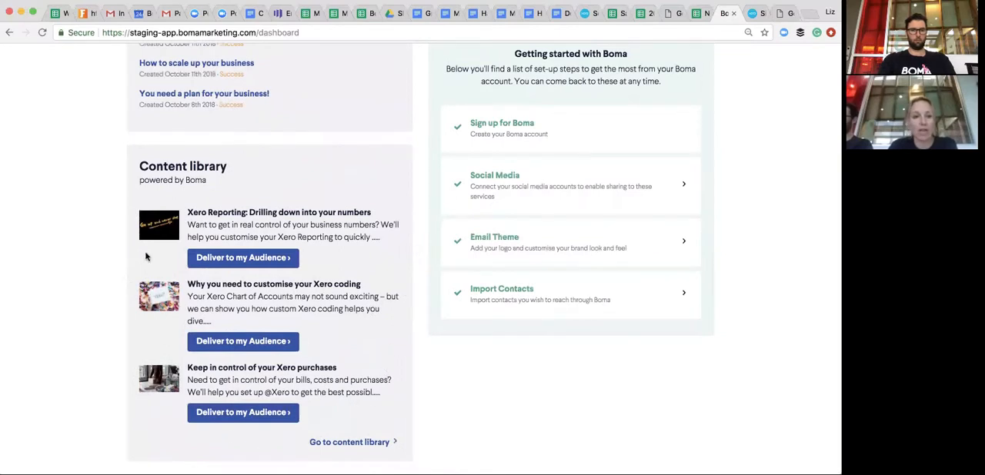
pyautogui.click(356, 443)
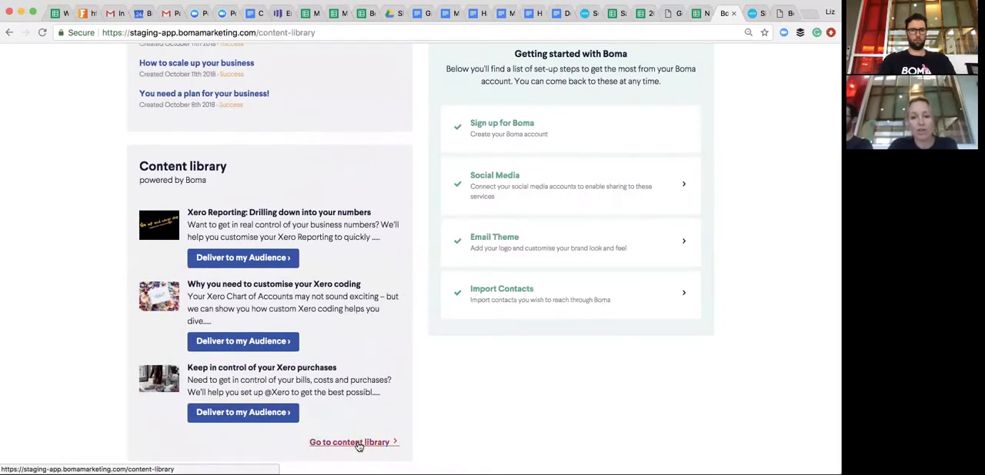
pyautogui.scroll(-4, 359, 442)
pyautogui.scroll(-5, 358, 441)
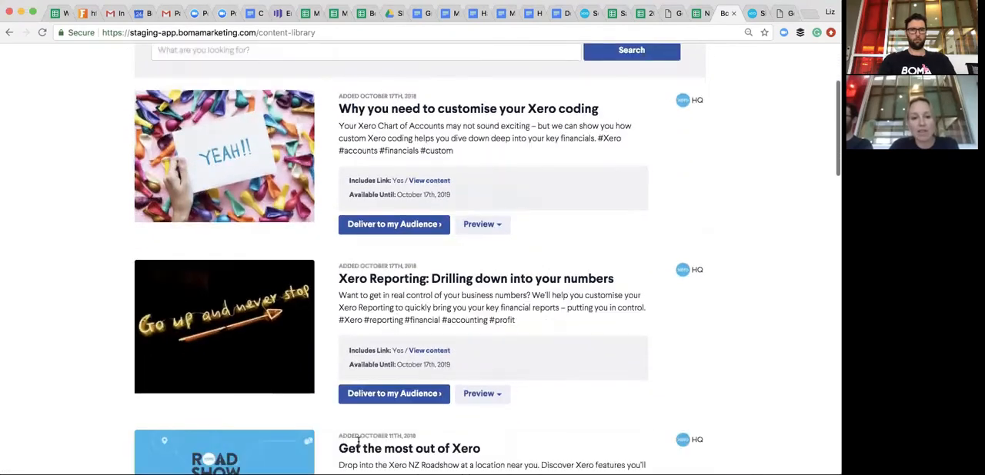
pyautogui.scroll(-2, 359, 445)
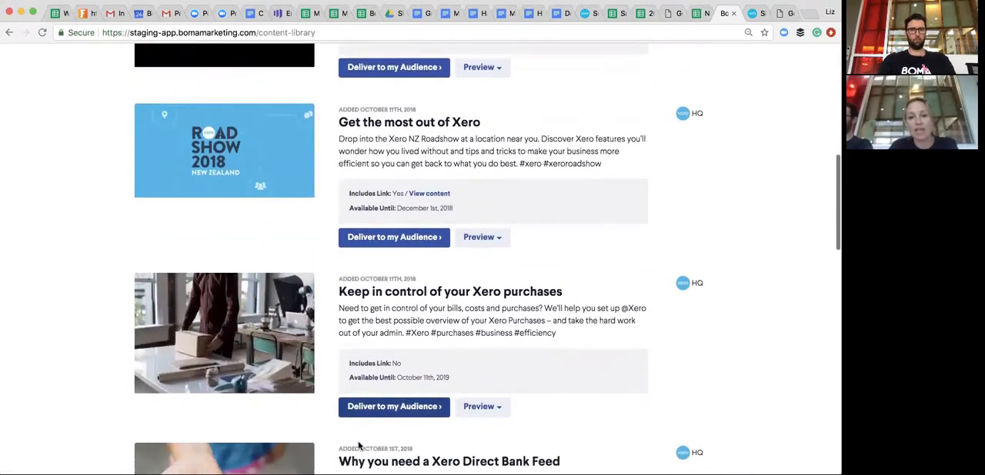
pyautogui.scroll(-6, 358, 444)
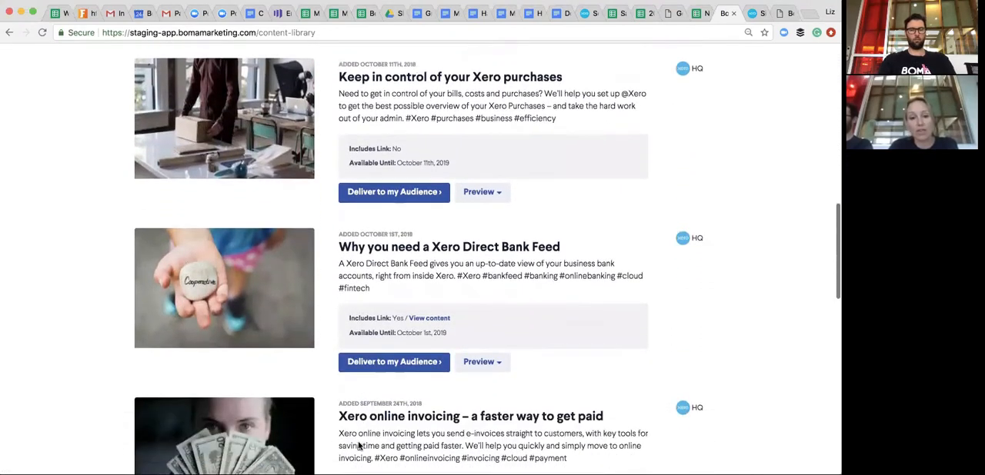
pyautogui.scroll(-5, 358, 443)
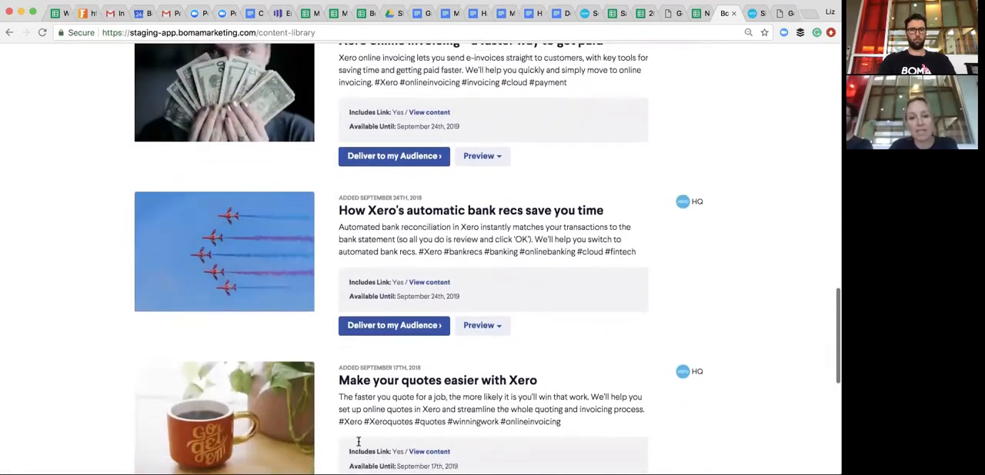
pyautogui.scroll(-5, 359, 444)
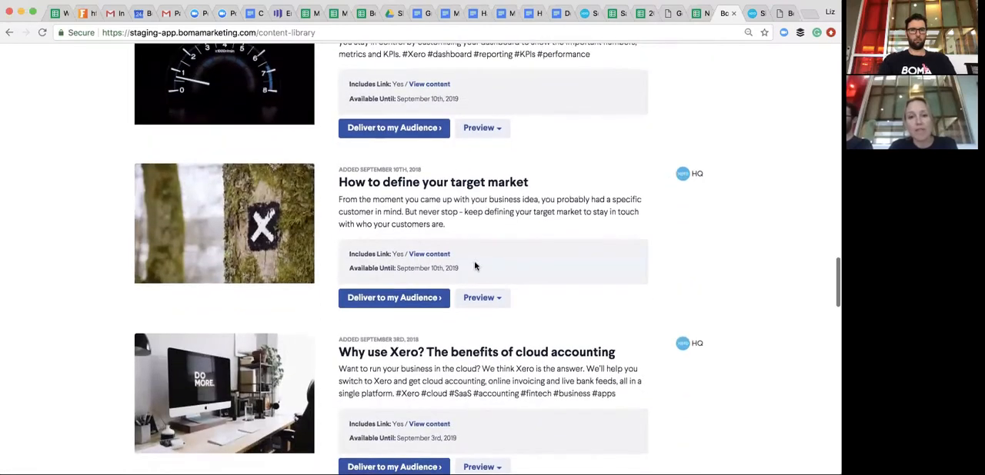
pyautogui.scroll(-1, 501, 311)
pyautogui.scroll(-4, 502, 310)
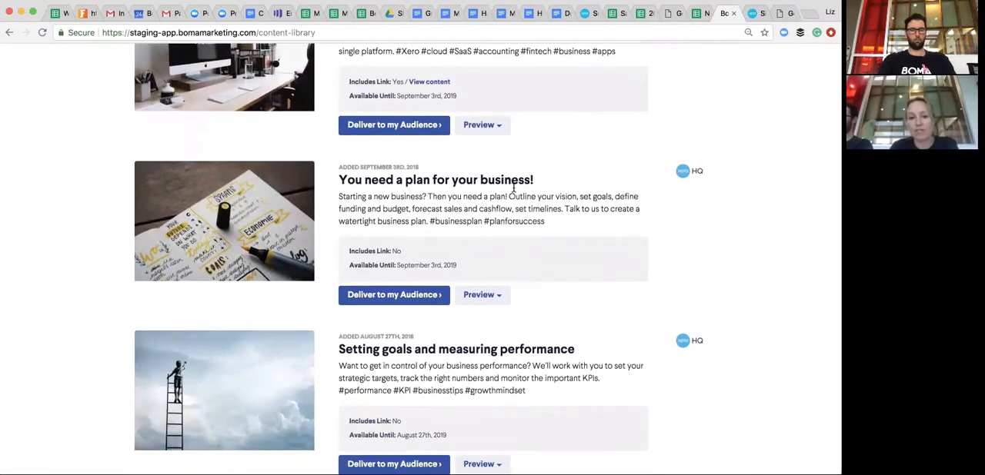
pyautogui.scroll(-1, 479, 321)
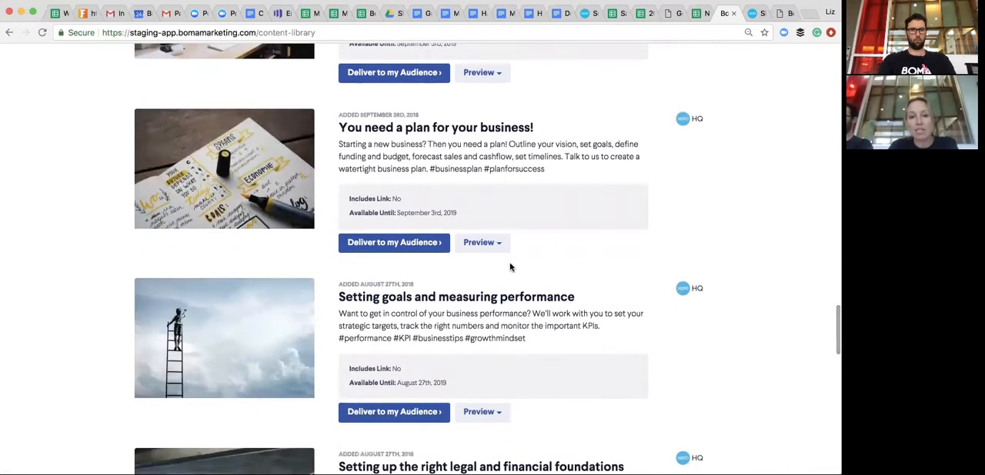
# - Preview the e-mail version of "You need a plan for your business!", read through its content, and close the preview
pyautogui.click(496, 243)
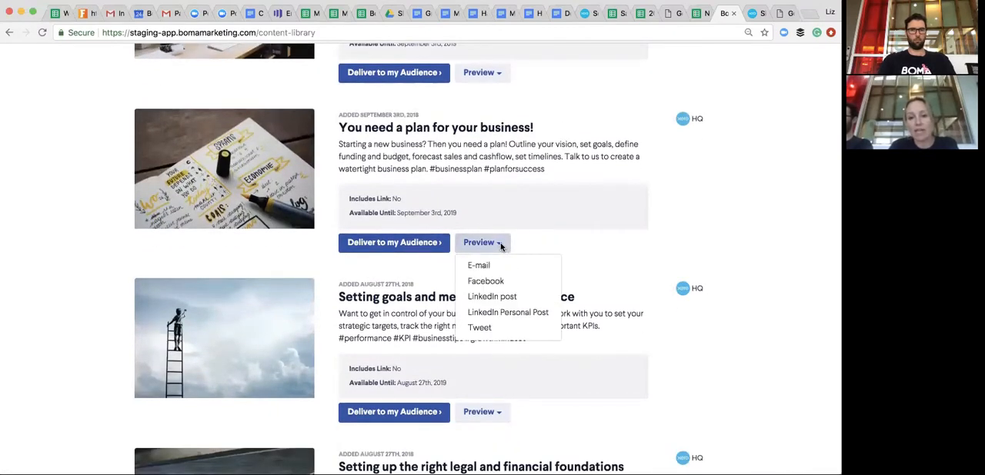
pyautogui.click(488, 266)
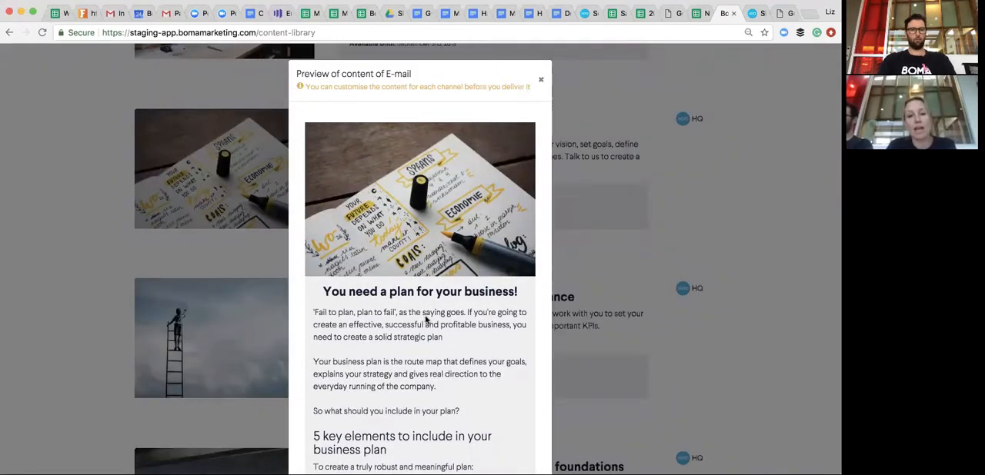
pyautogui.scroll(-2, 428, 333)
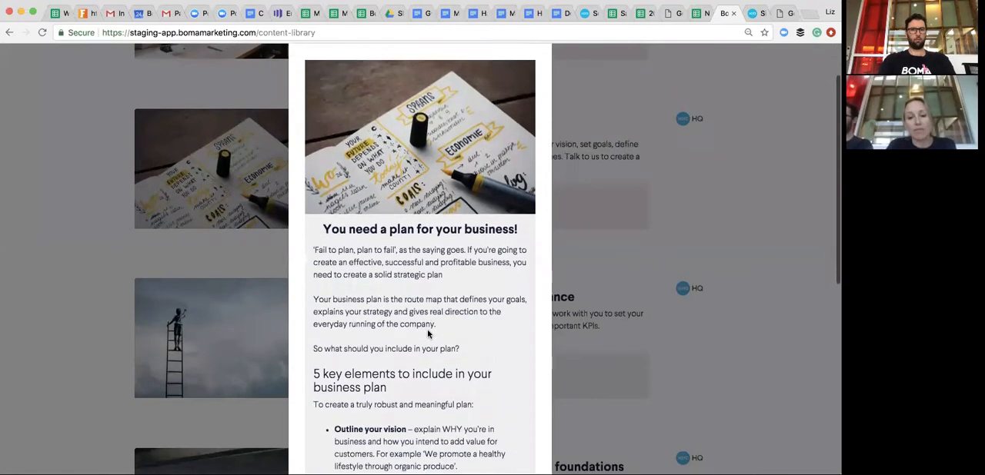
pyautogui.scroll(3, 428, 333)
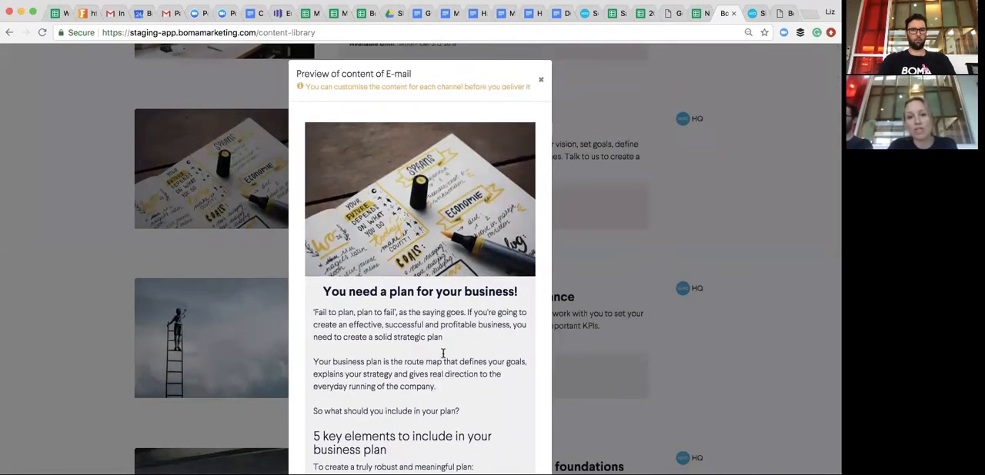
pyautogui.scroll(-5, 431, 338)
pyautogui.scroll(-7, 444, 355)
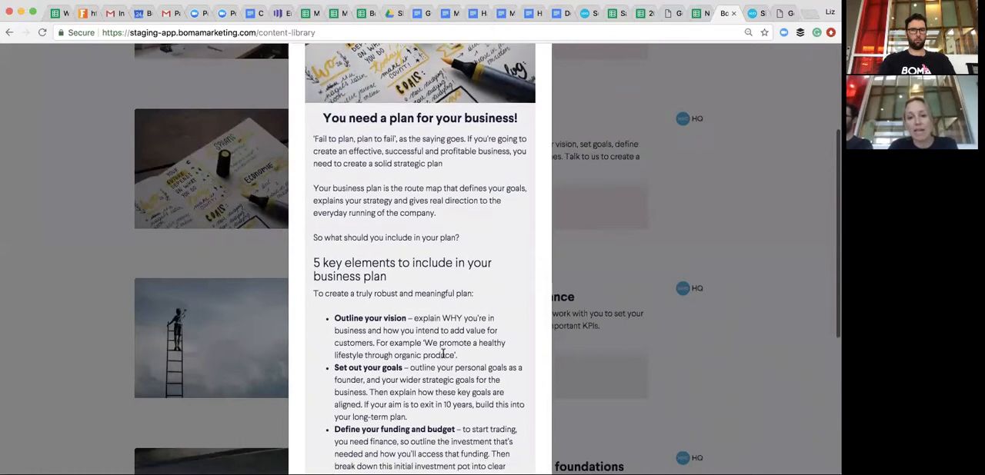
pyautogui.scroll(-2, 444, 362)
pyautogui.scroll(3, 445, 358)
pyautogui.scroll(10, 444, 357)
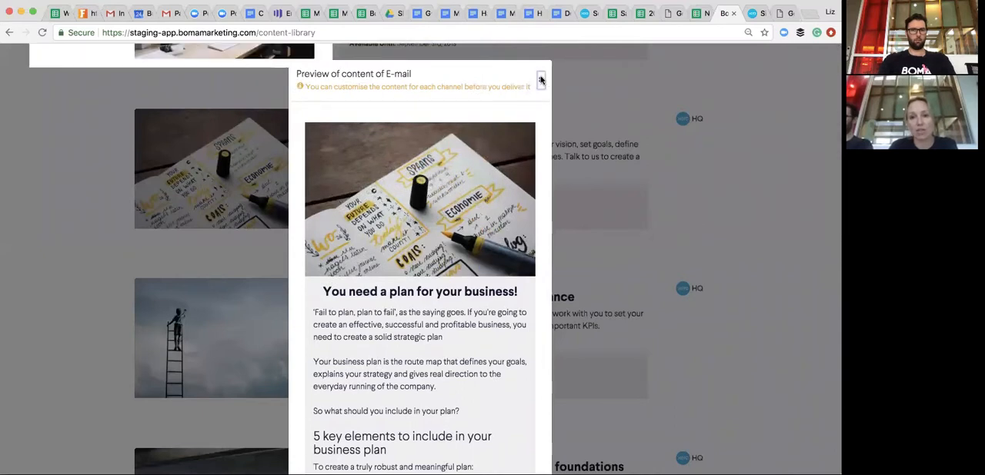
pyautogui.click(540, 79)
# - Preview the Facebook and LinkedIn post versions of "You need a plan for your business!", closing each preview after viewing
pyautogui.click(496, 243)
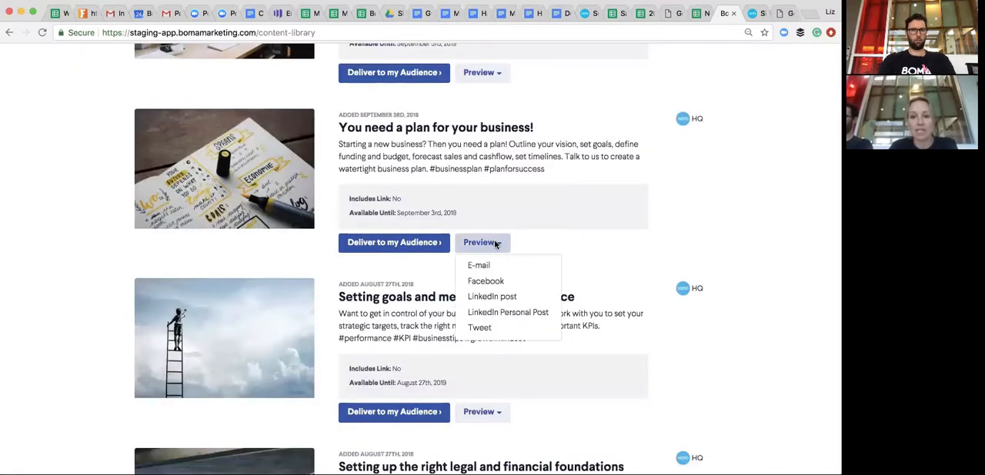
pyautogui.click(492, 281)
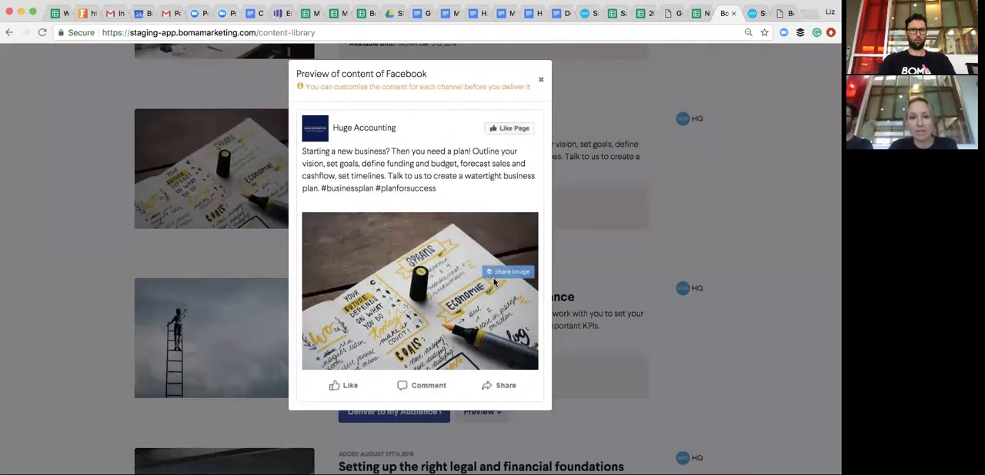
pyautogui.click(540, 79)
pyautogui.click(507, 243)
pyautogui.click(504, 297)
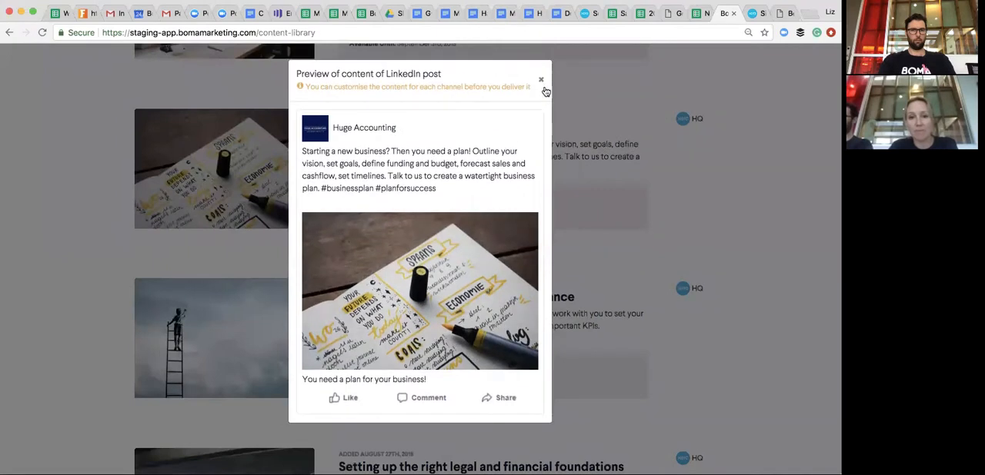
pyautogui.click(540, 79)
# - Preview the LinkedIn Personal Post version of "You need a plan for your business!", close it, and preview the Tweet version
pyautogui.click(492, 244)
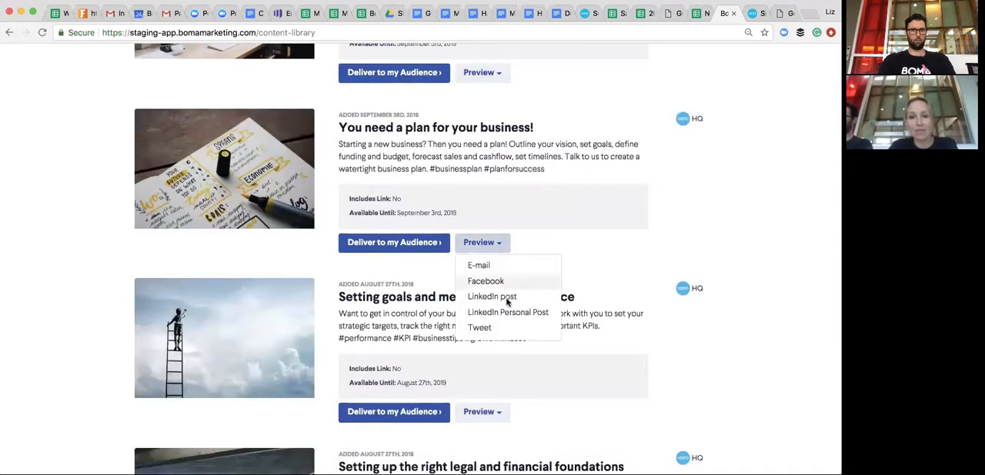
pyautogui.click(508, 312)
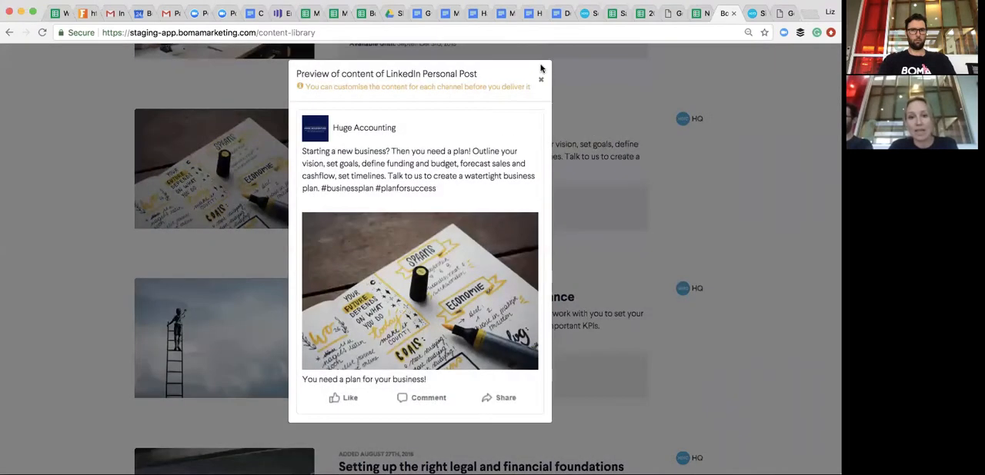
pyautogui.click(542, 80)
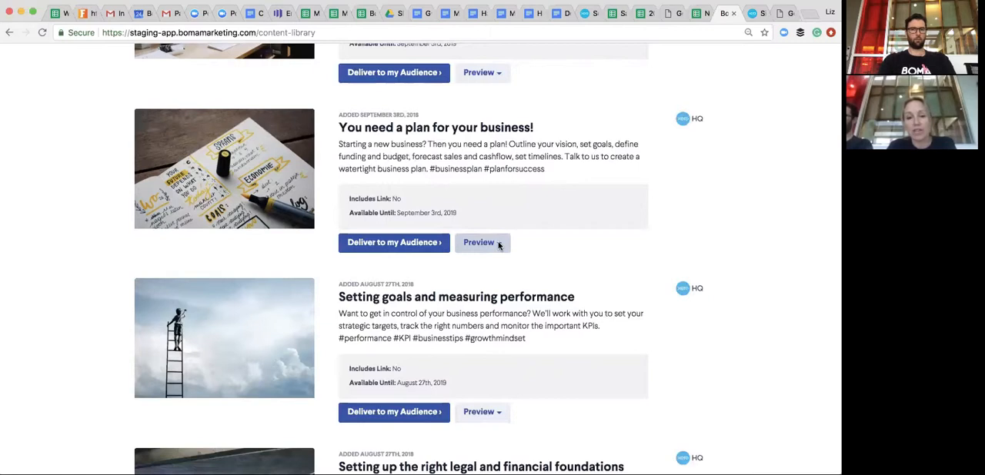
pyautogui.click(498, 244)
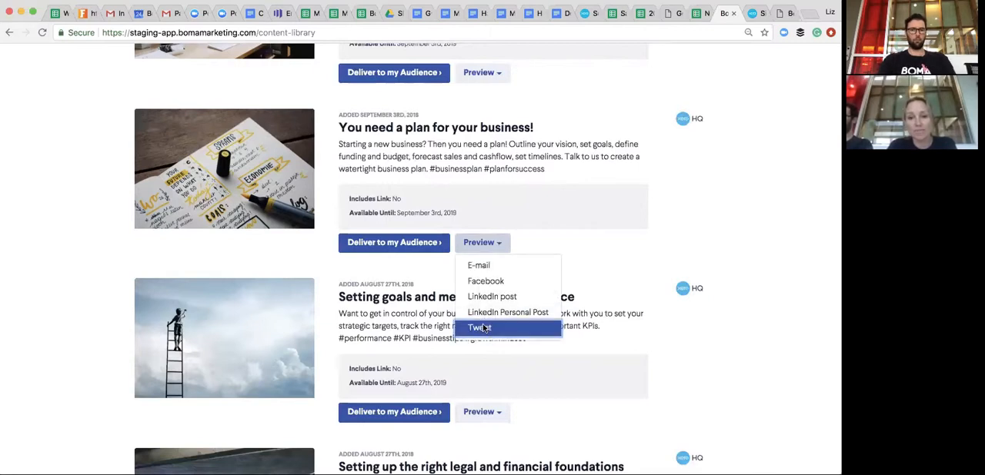
pyautogui.click(482, 327)
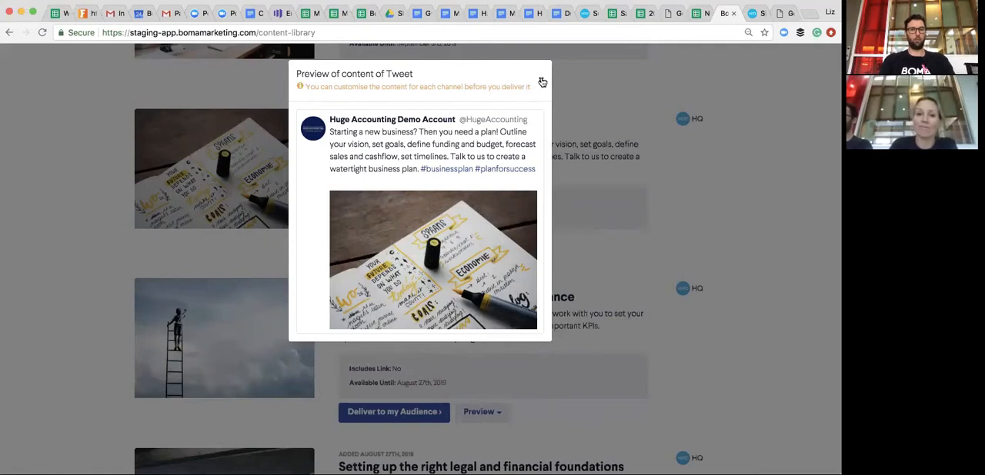
# - Close the Tweet preview and choose to deliver "You need a plan for your business!" to all channels
pyautogui.click(542, 83)
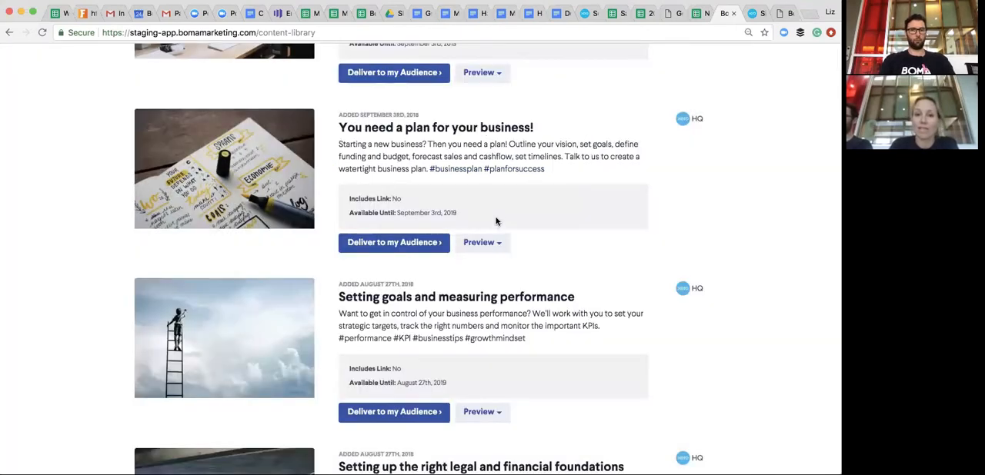
pyautogui.scroll(1, 496, 221)
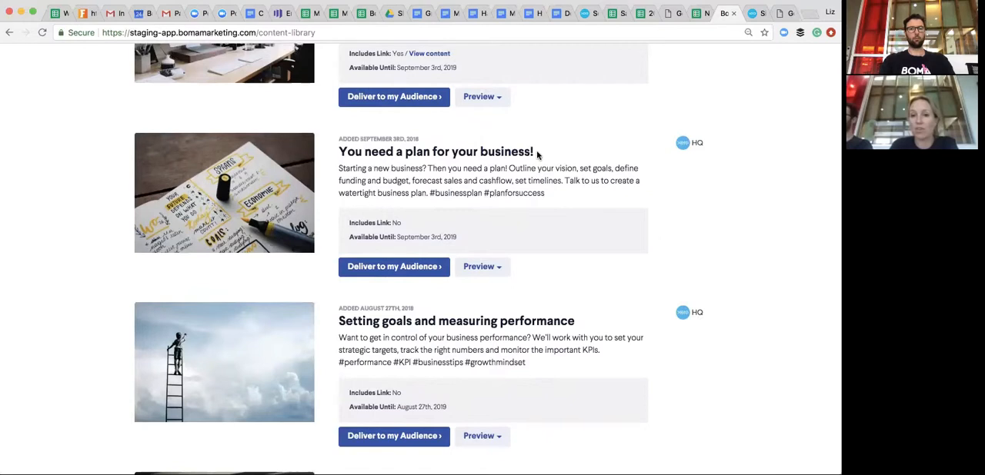
pyautogui.scroll(-2, 491, 182)
pyautogui.click(399, 208)
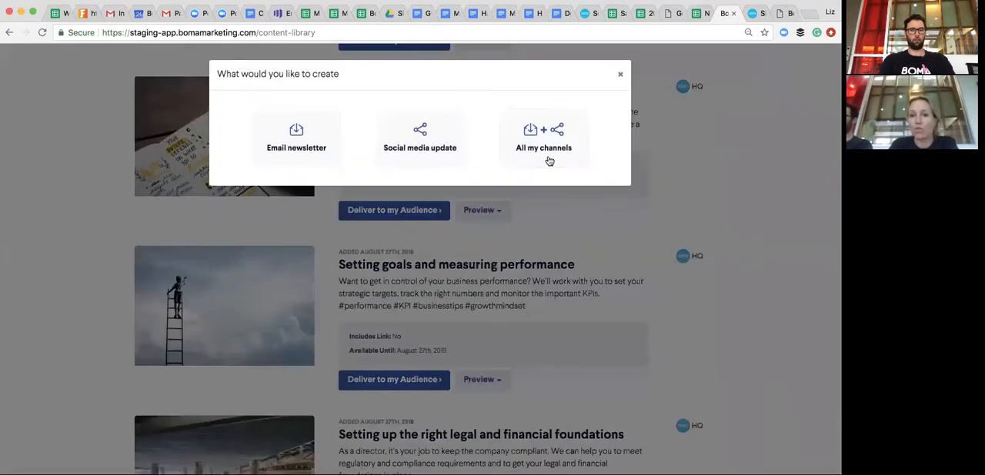
pyautogui.click(548, 154)
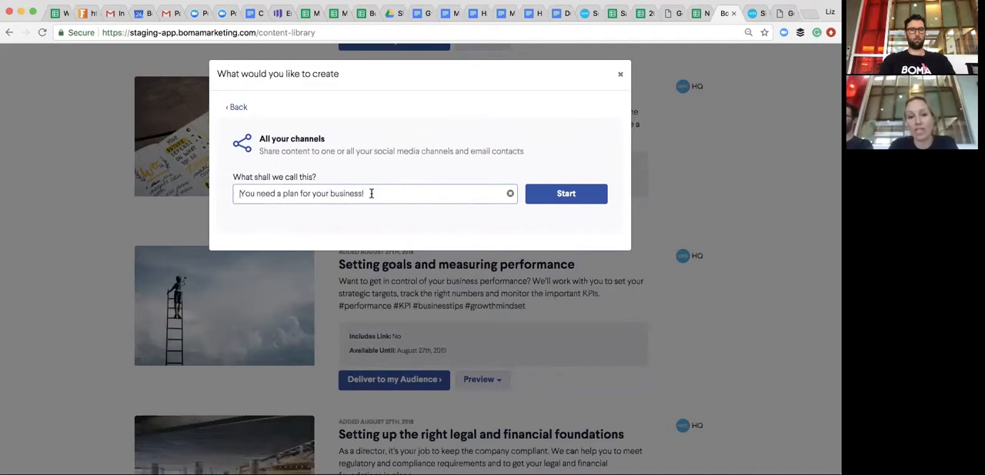
# - Start the campaign under its suggested name and save the supplied image and text as its starting point
pyautogui.tripleClick(292, 193)
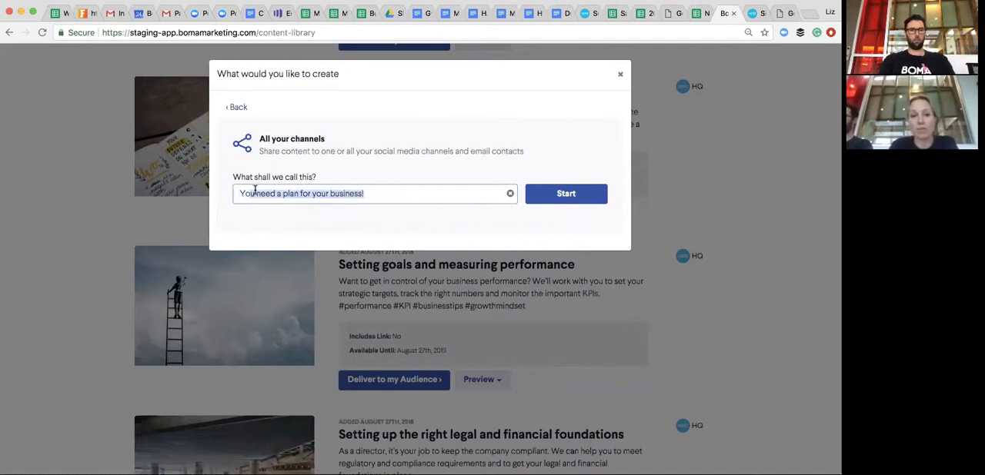
pyautogui.click(570, 199)
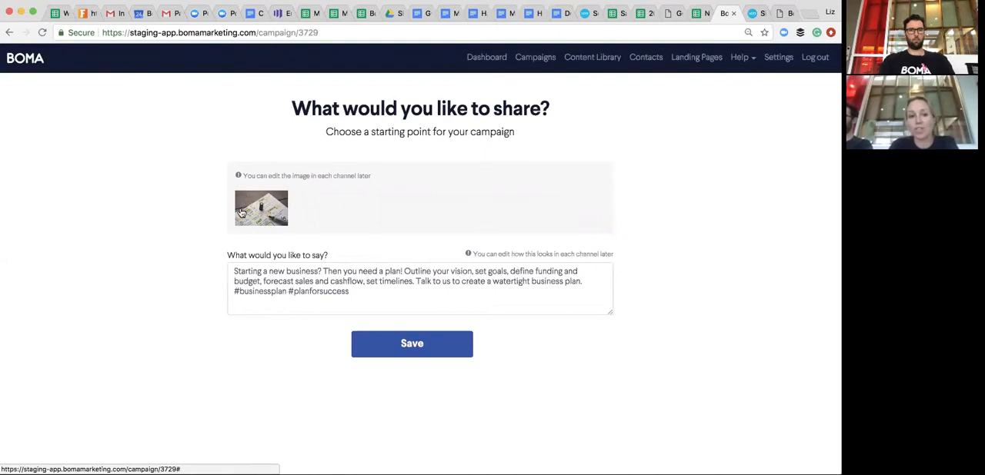
pyautogui.click(351, 291)
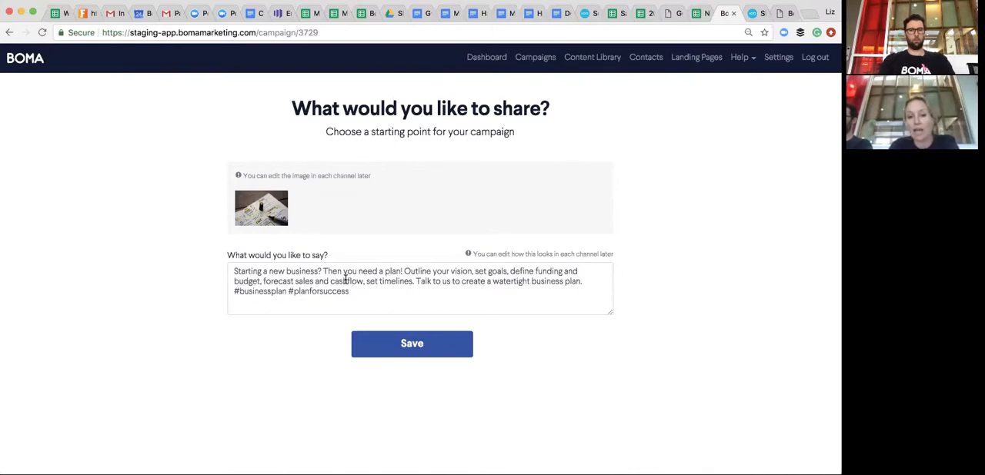
pyautogui.click(430, 347)
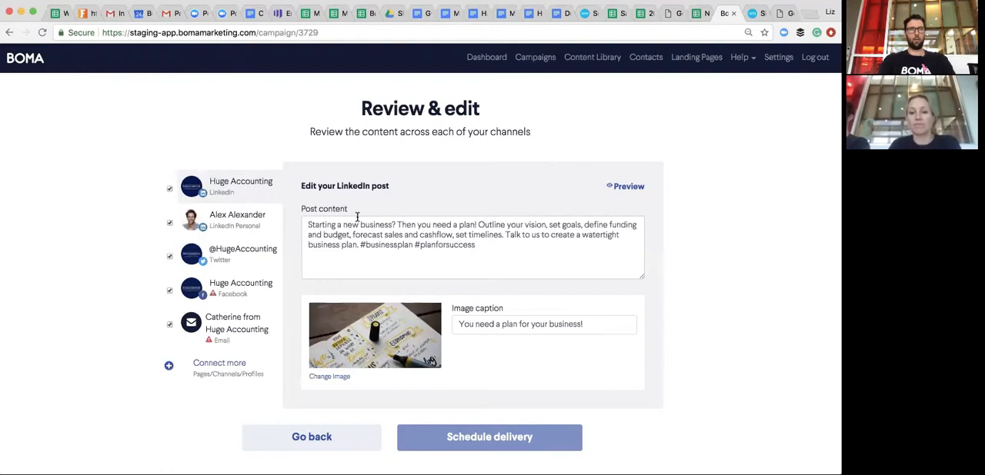
# - Replace the first two sentences of the company LinkedIn post with "Creating a plan for a new business is important."
pyautogui.click(309, 223)
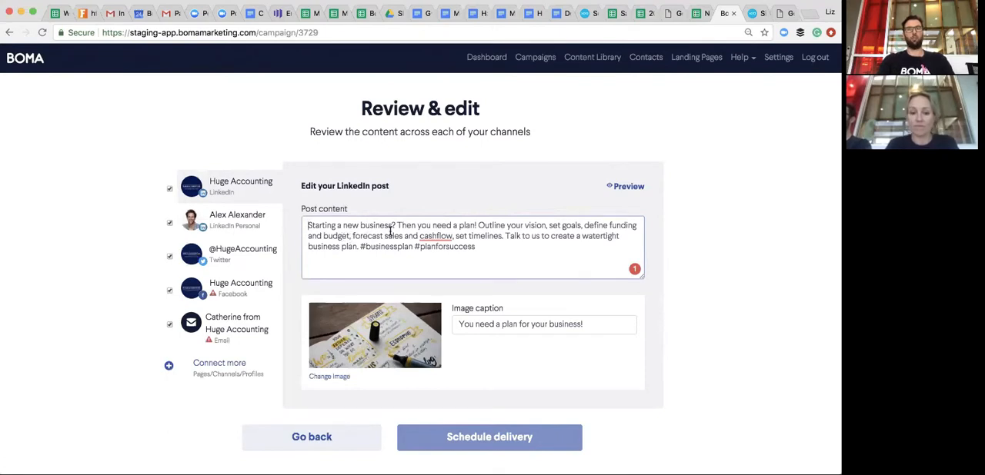
pyautogui.click(308, 225)
pyautogui.write('Creating a ')
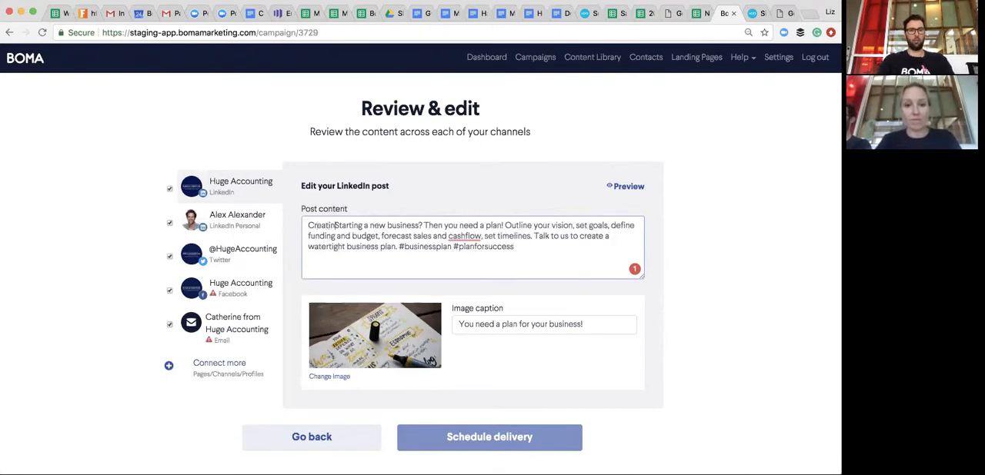
pyautogui.write('plan ')
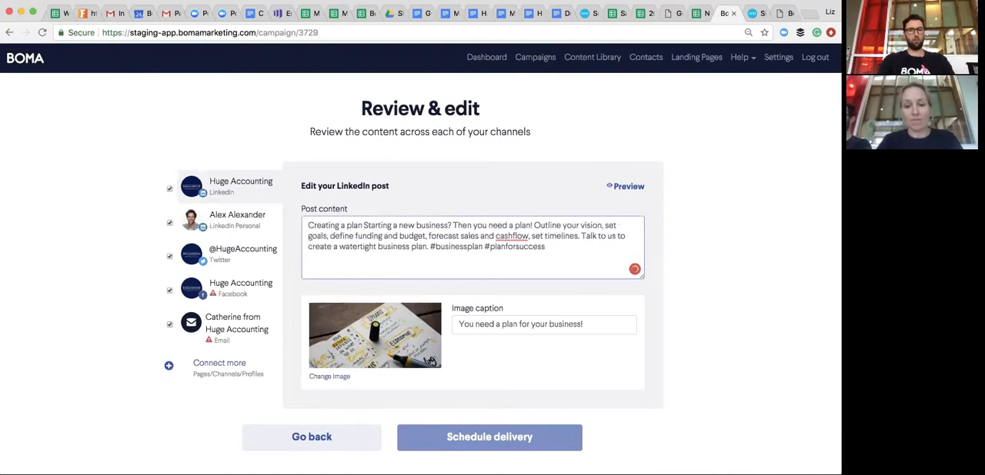
pyautogui.write('for a new bu')
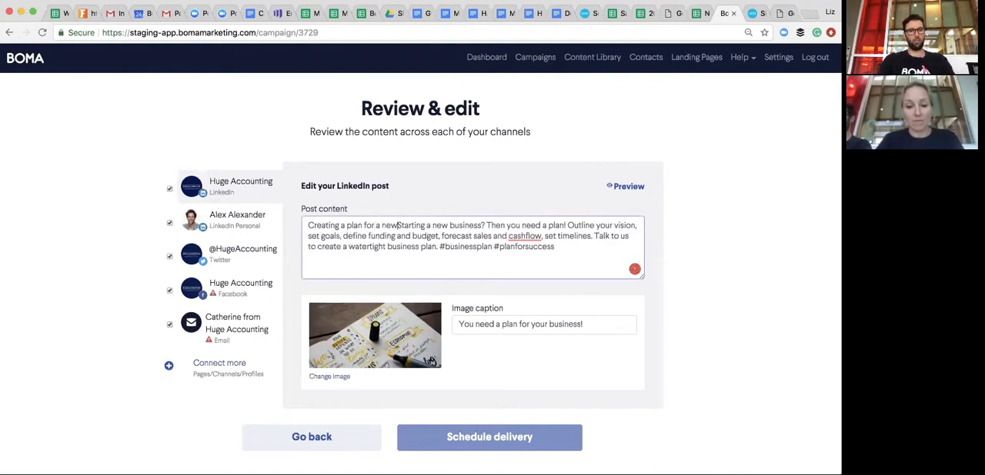
pyautogui.write('siness is t')
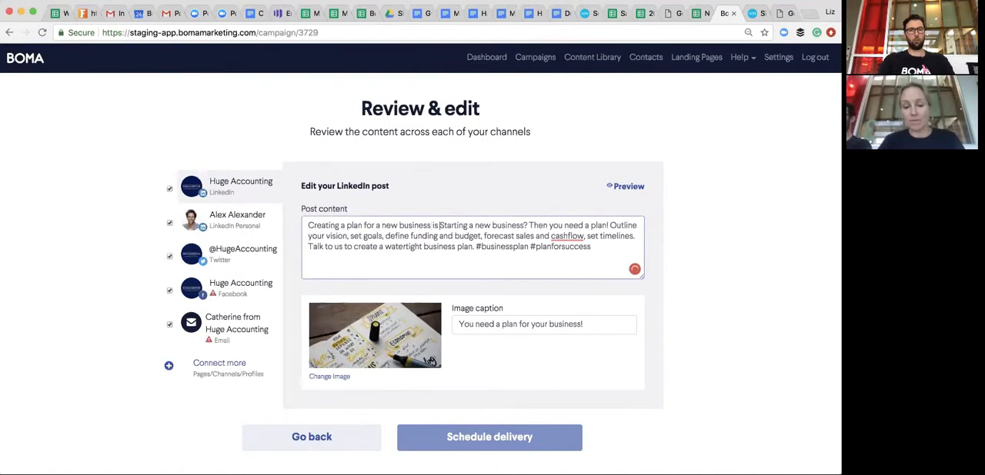
pyautogui.press('BackSpace')
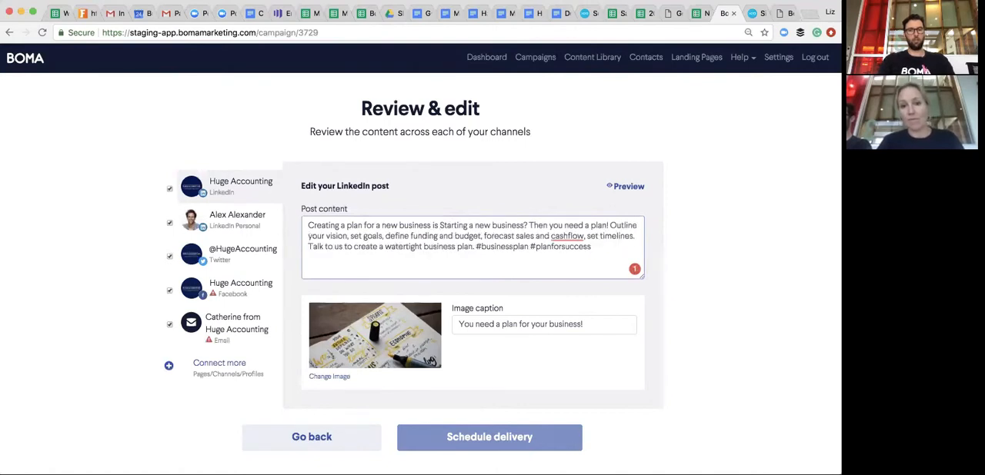
pyautogui.write('impr')
pyautogui.press('BackSpace')
pyautogui.write('orta')
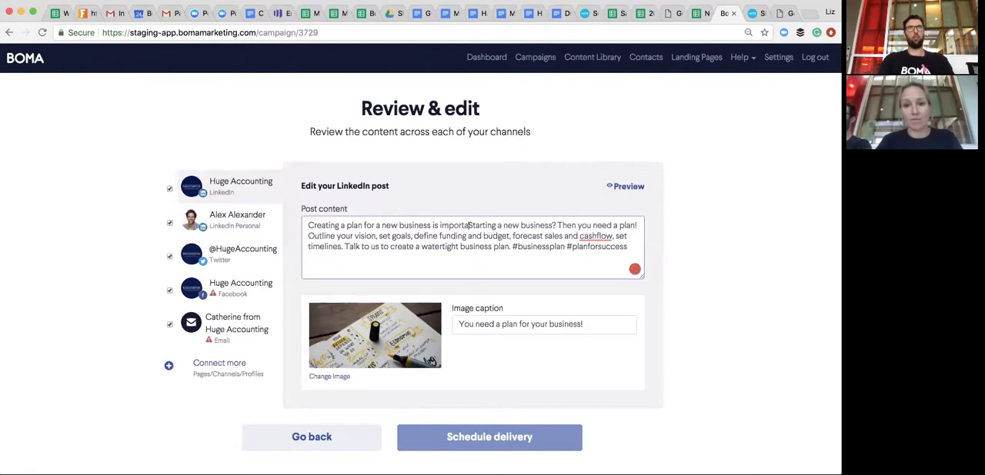
pyautogui.write('nt.')
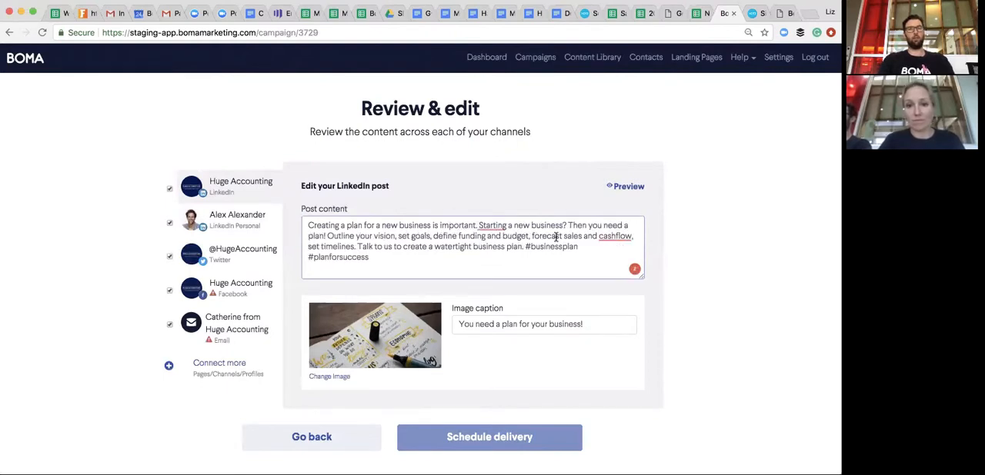
pyautogui.moveTo(327, 236); pyautogui.dragTo(483, 222)
pyautogui.press('BackSpace')
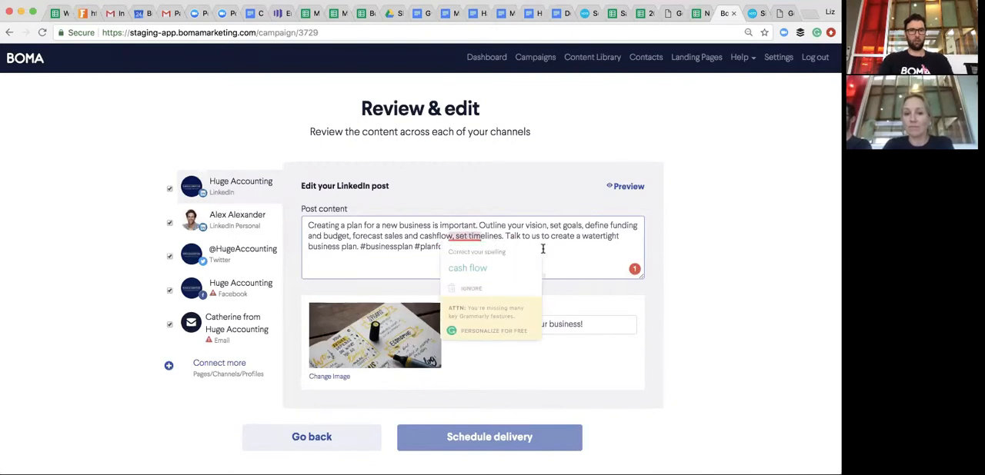
# - Add the hashtag #smallbusinesstips at the end of the company LinkedIn post
pyautogui.click(486, 248)
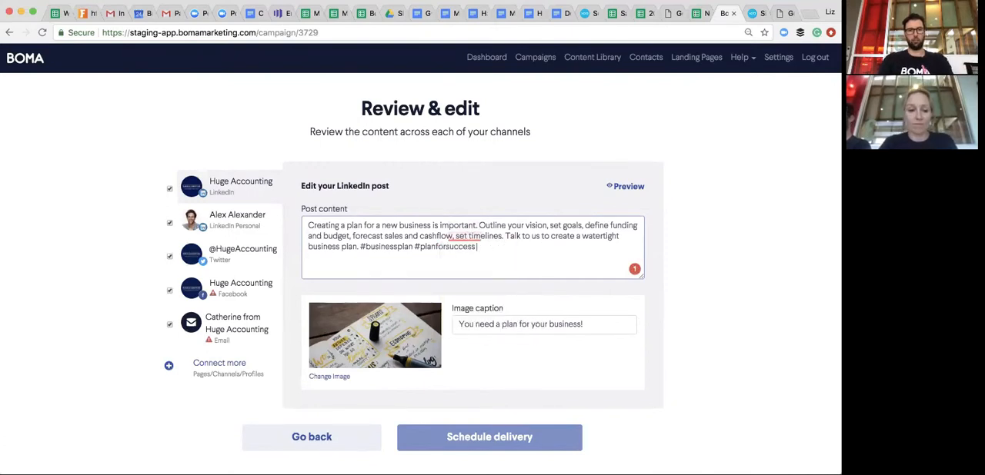
pyautogui.write('#busine')
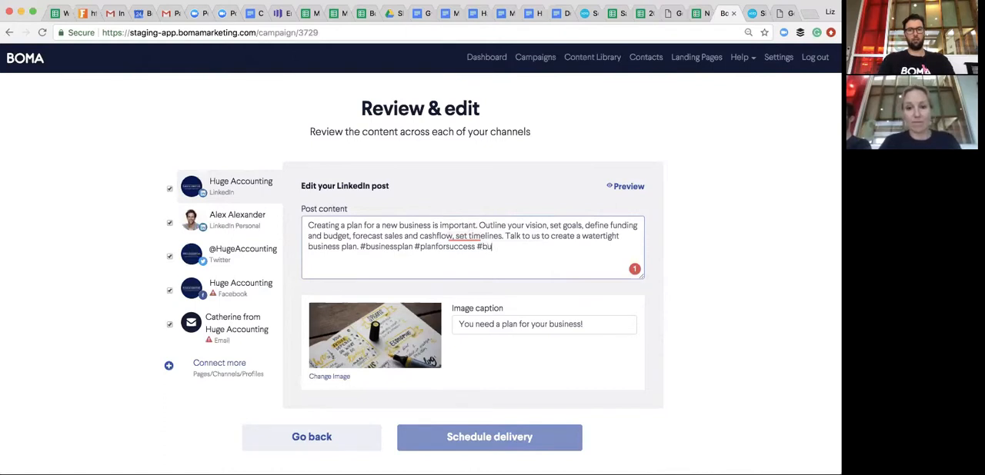
pyautogui.press('BackSpace')
pyautogui.press('BackSpace')
pyautogui.press('BackSpace')
pyautogui.press('BackSpace')
pyautogui.press('BackSpace')
pyautogui.press('BackSpace')
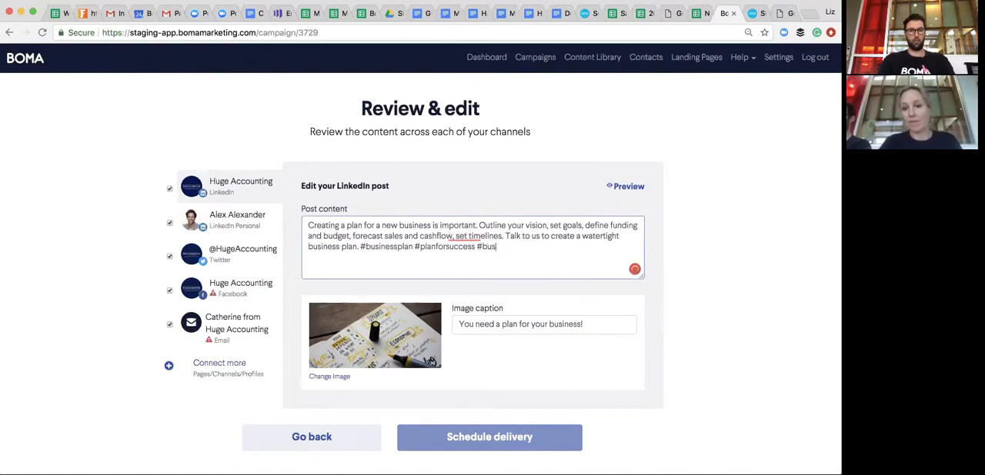
pyautogui.write('small business')
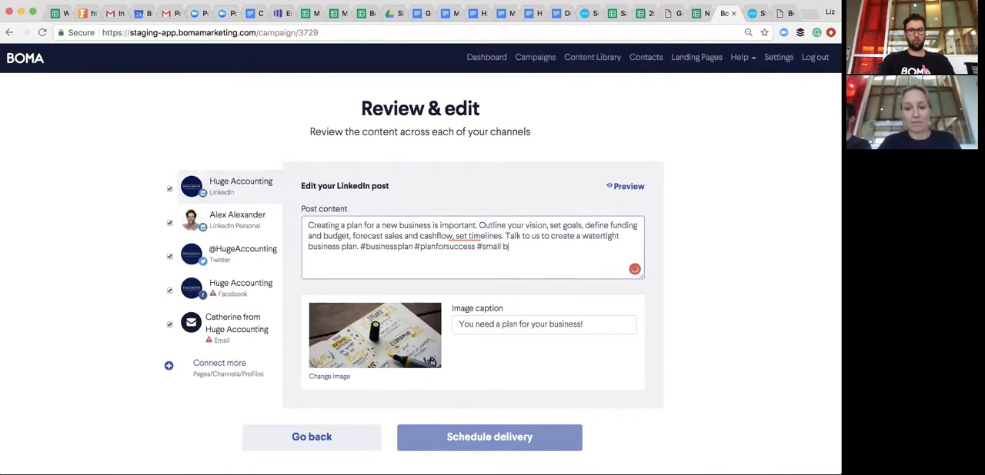
pyautogui.press('BackSpace')
pyautogui.press('BackSpace')
pyautogui.press('BackSpace')
pyautogui.press('BackSpace')
pyautogui.press('BackSpace')
pyautogui.press('BackSpace')
pyautogui.press('BackSpace')
pyautogui.press('BackSpace')
pyautogui.press('BackSpace')
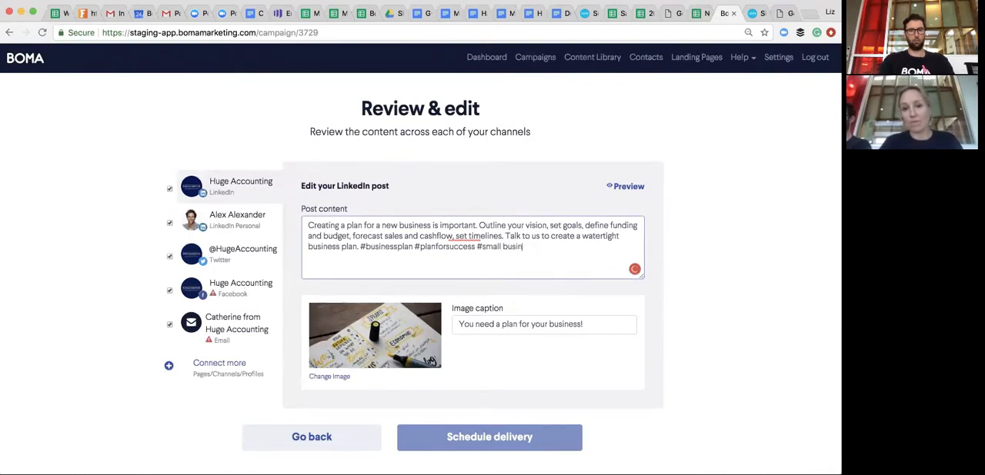
pyautogui.write('bu')
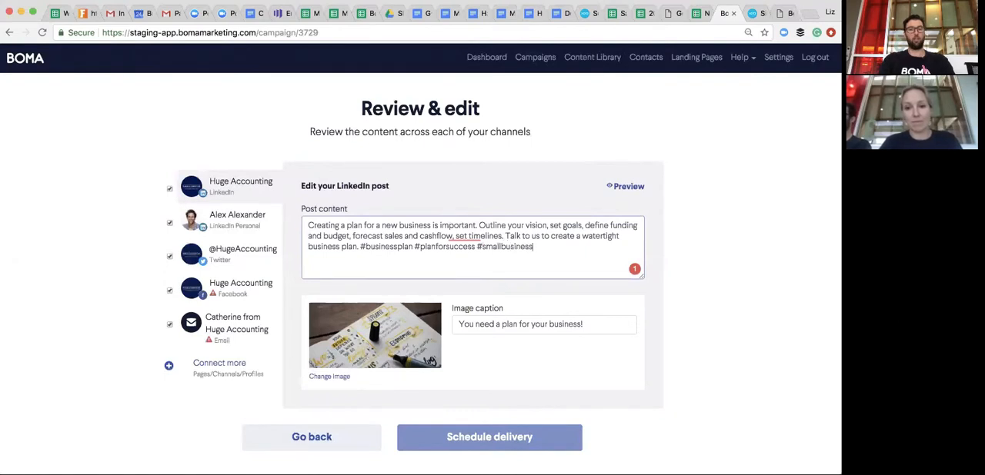
pyautogui.write('s')
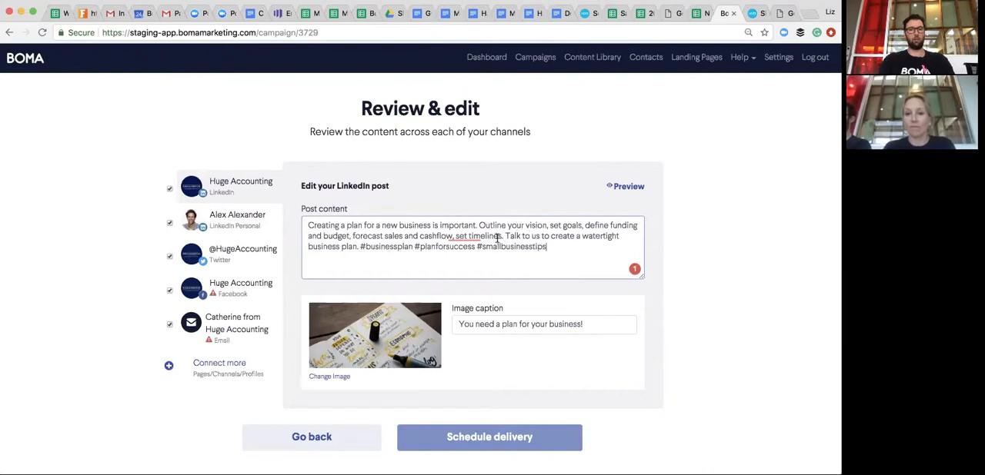
# - Remove the #businessplan hashtag from the company LinkedIn post and copy the full post text
pyautogui.moveTo(475, 237)
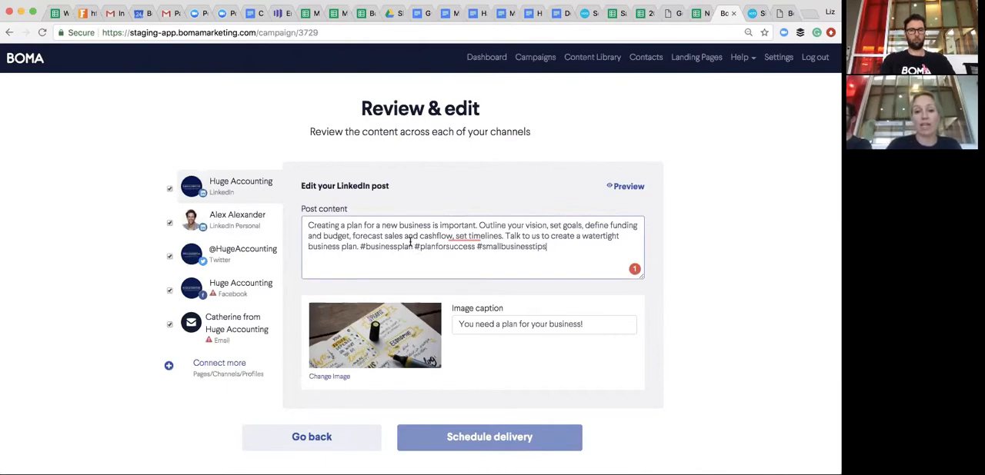
pyautogui.moveTo(414, 247); pyautogui.dragTo(357, 243)
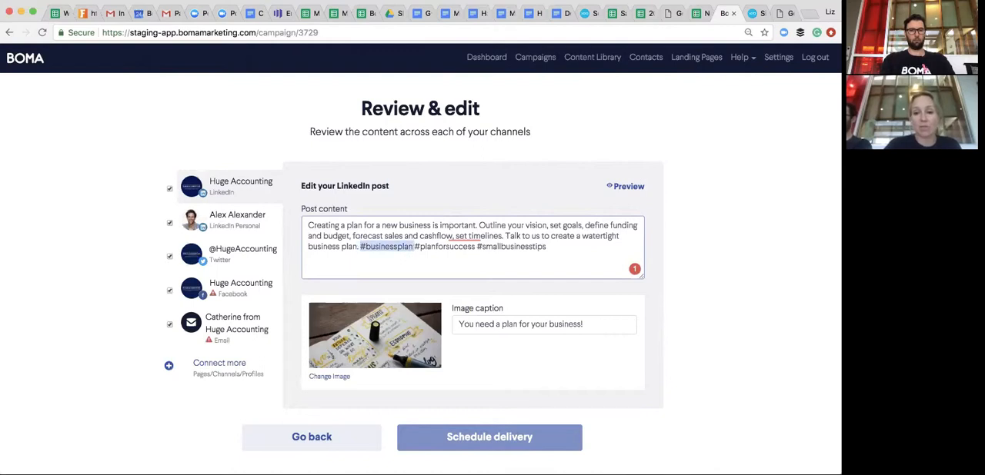
pyautogui.press('BackSpace')
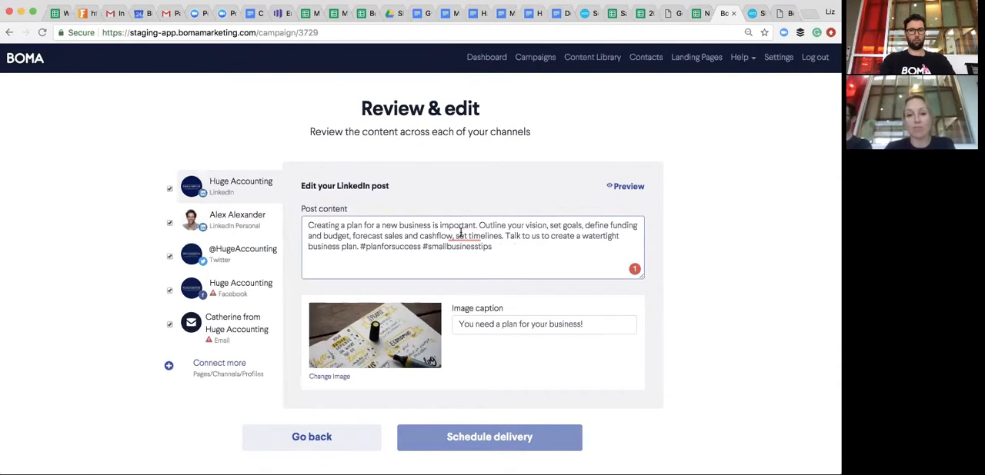
pyautogui.moveTo(494, 246); pyautogui.dragTo(301, 223)
pyautogui.press('super+c')
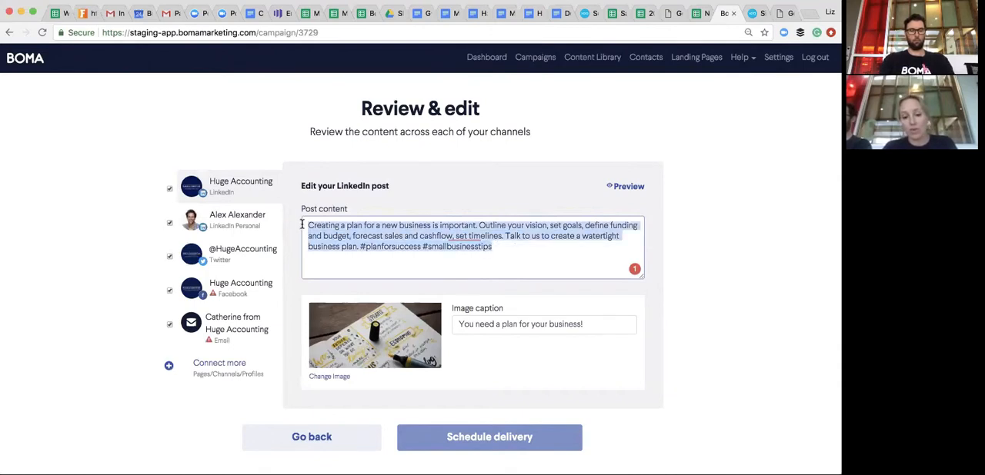
# - View the LinkedIn Personal post, and test the Twitter post's character counter with filler text, deleting that text again
pyautogui.click(247, 224)
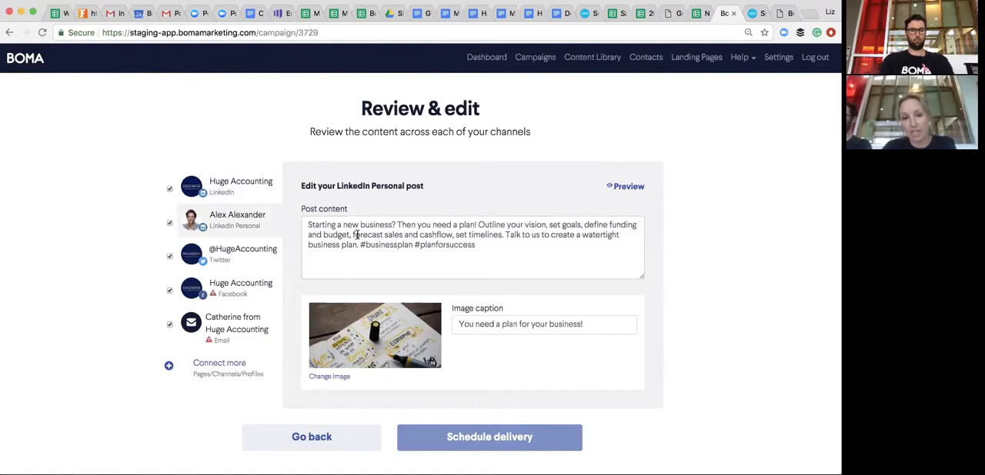
pyautogui.click(261, 256)
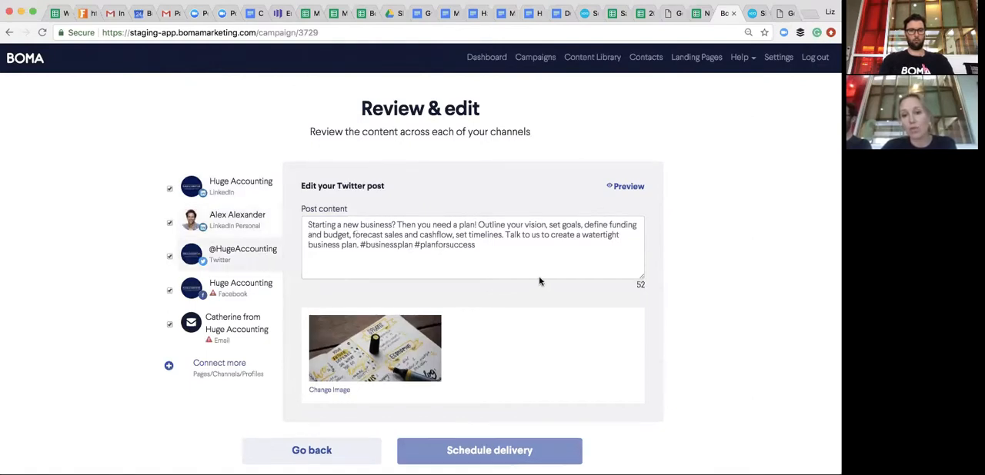
pyautogui.click(604, 275)
pyautogui.write('hfoasf')
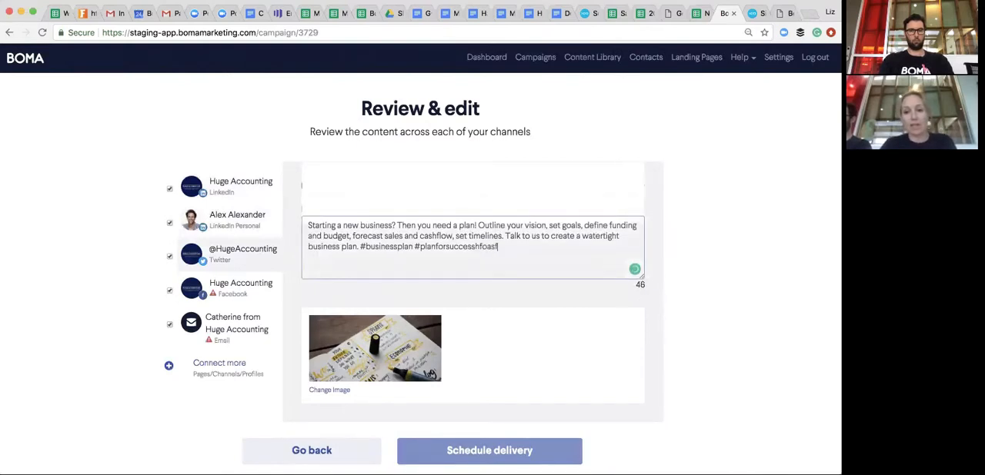
pyautogui.write('hjaoifhaofhasvn')
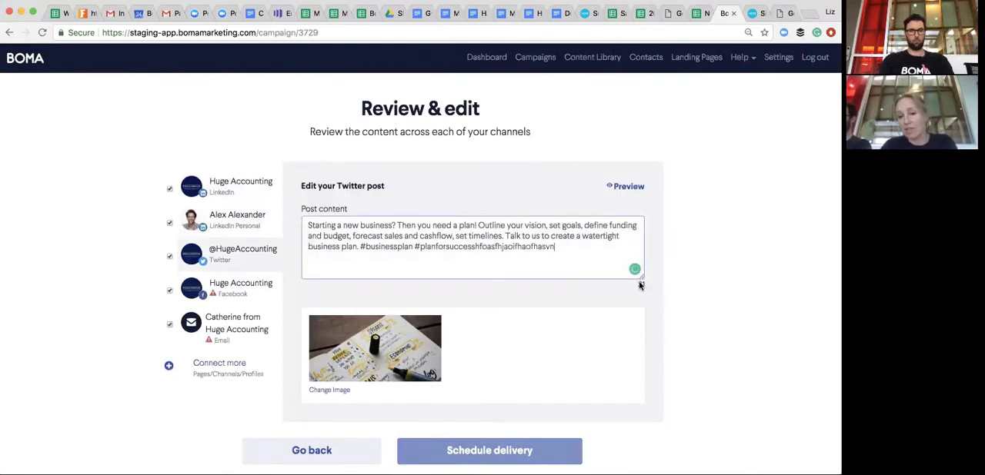
pyautogui.moveTo(555, 246); pyautogui.dragTo(475, 246)
pyautogui.press('BackSpace')
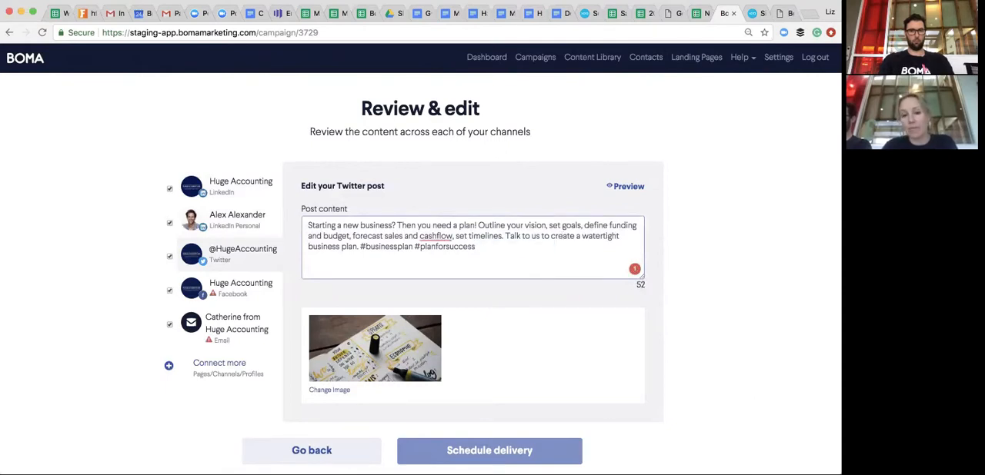
# - Paste the copied LinkedIn text into the empty Facebook post content
pyautogui.click(254, 292)
pyautogui.click(331, 248)
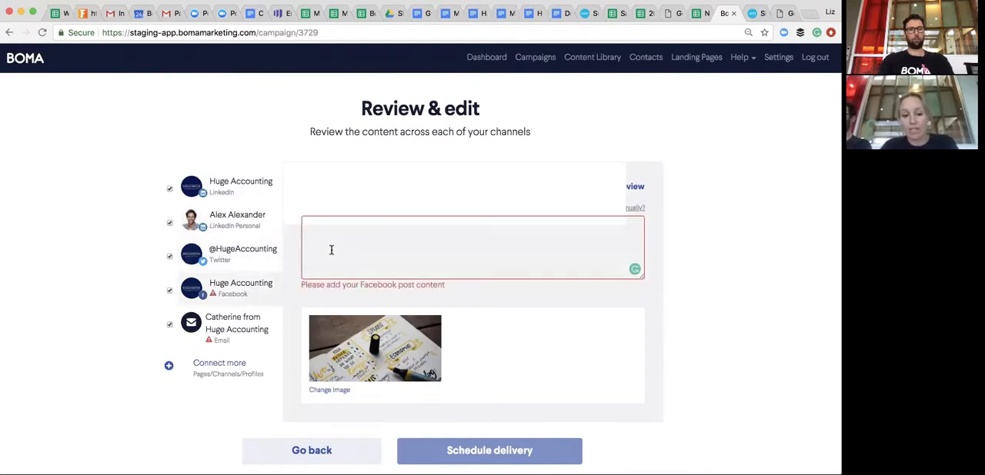
pyautogui.press('super+v')
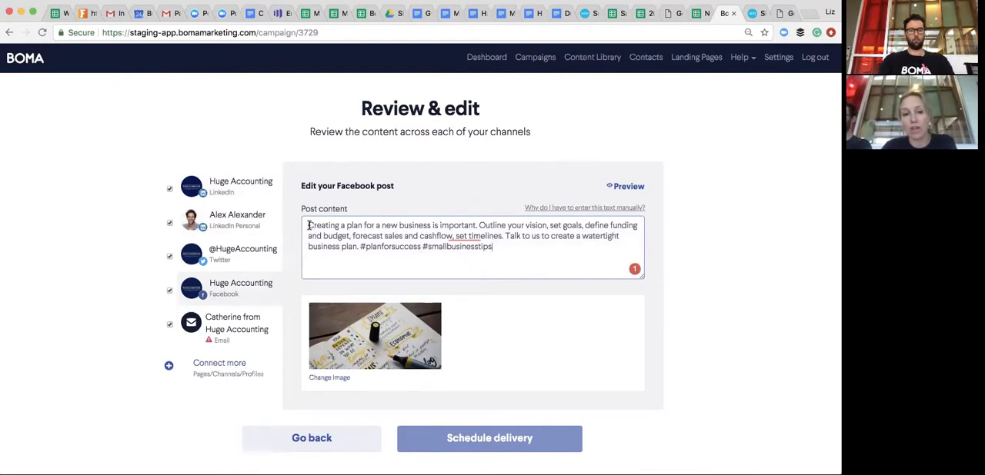
# - Check the company LinkedIn post against the Facebook post, and open the campaign's email for editing
pyautogui.click(236, 191)
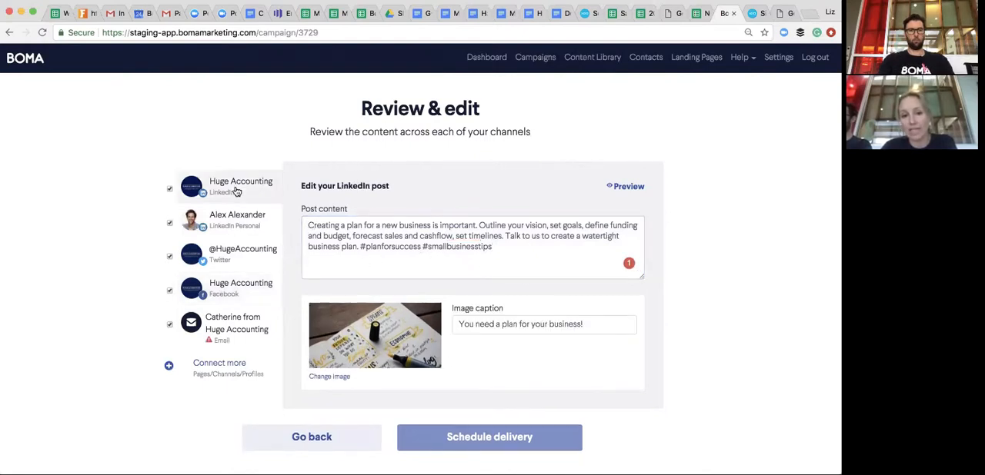
pyautogui.click(230, 289)
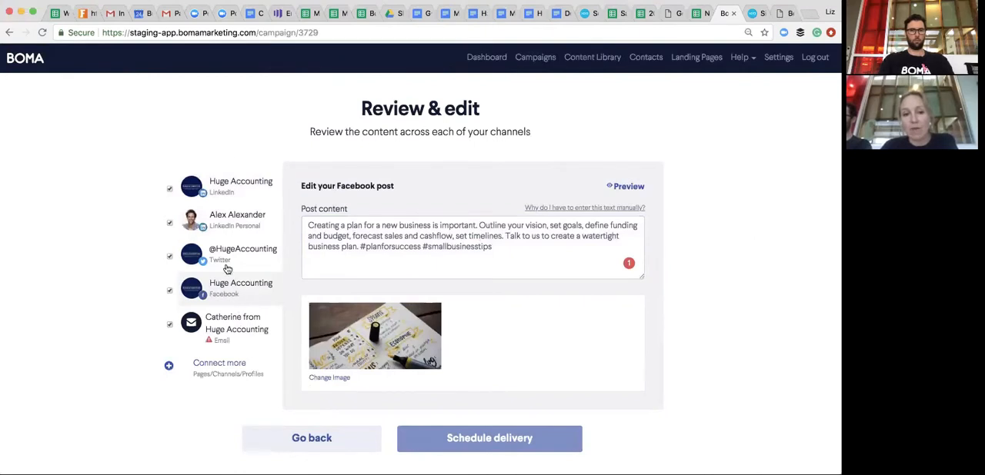
pyautogui.click(230, 324)
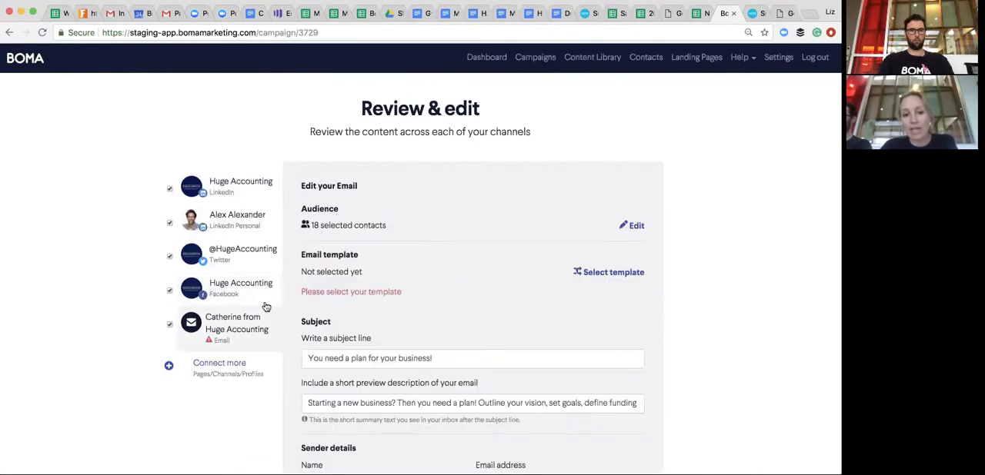
pyautogui.scroll(-1, 432, 283)
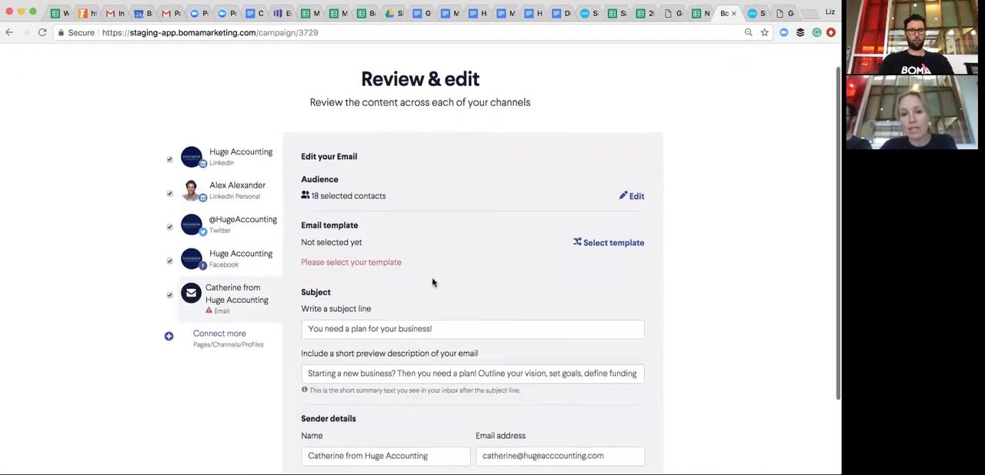
# - Look at the include tags available for delivery to specific contacts, and keep the email's audience on all contacts
pyautogui.click(634, 195)
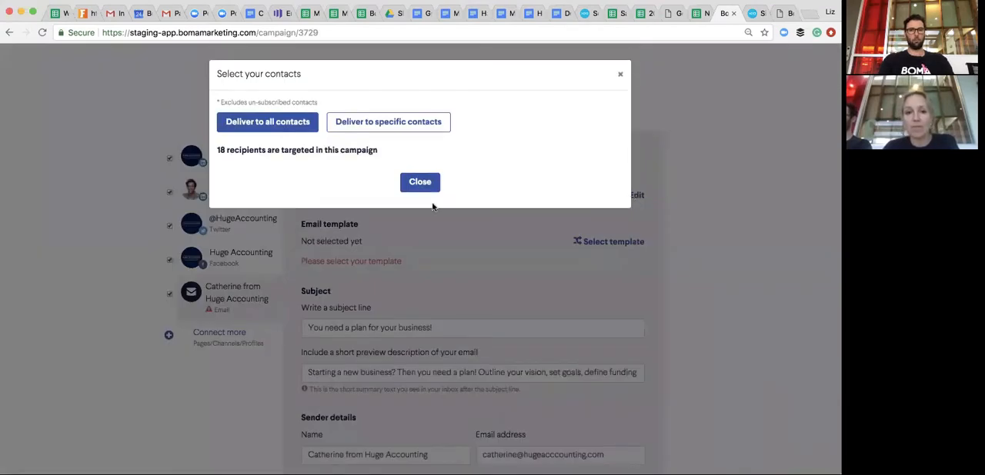
pyautogui.click(403, 123)
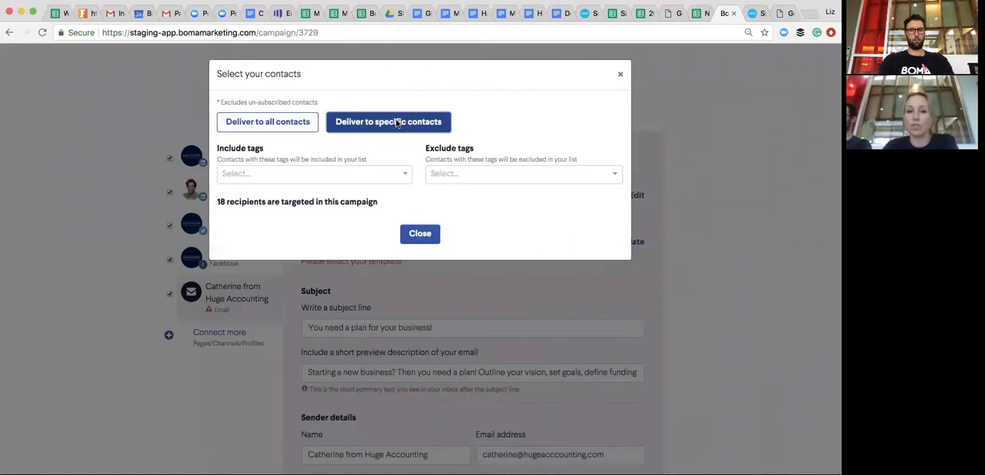
pyautogui.click(405, 176)
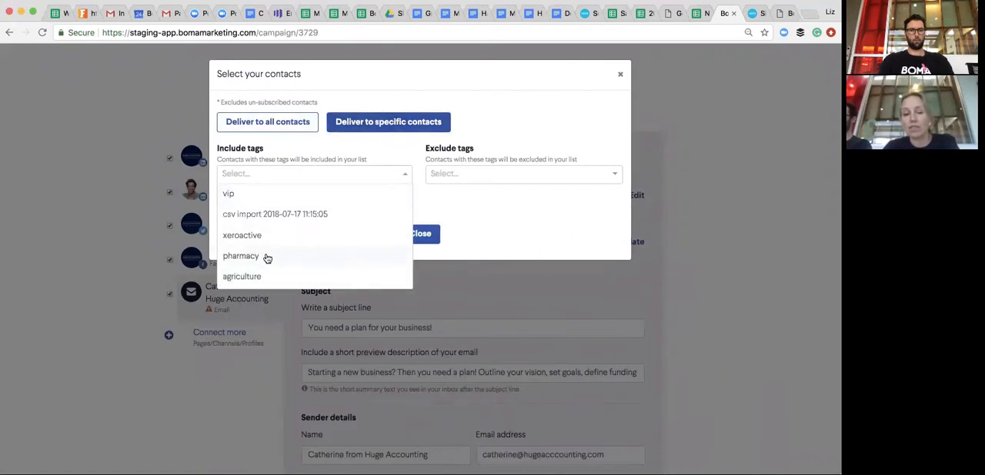
pyautogui.click(266, 123)
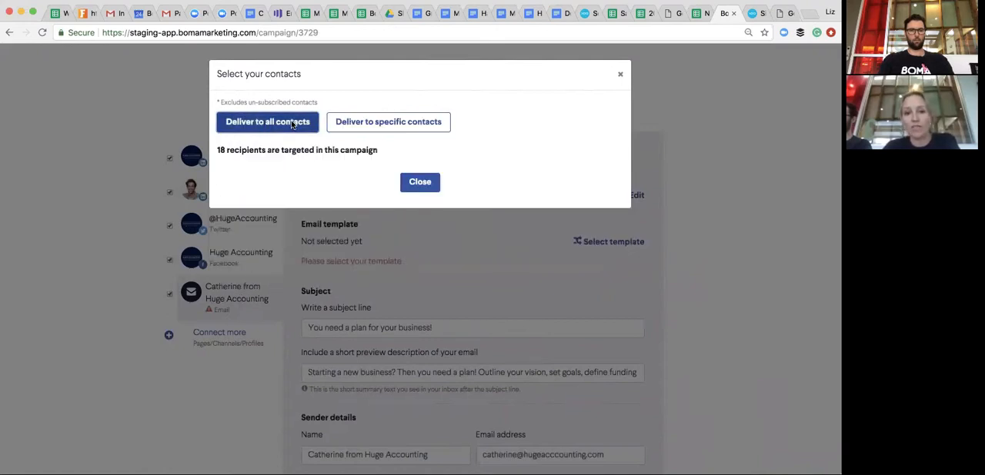
pyautogui.click(428, 188)
# - Review the email's subject and sender details, and browse the previous emails available as templates
pyautogui.scroll(-2, 446, 220)
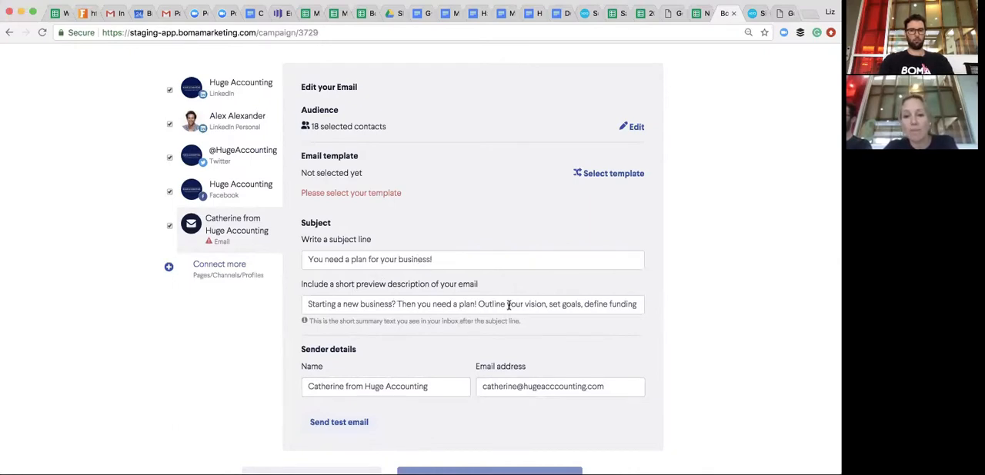
pyautogui.scroll(2, 508, 305)
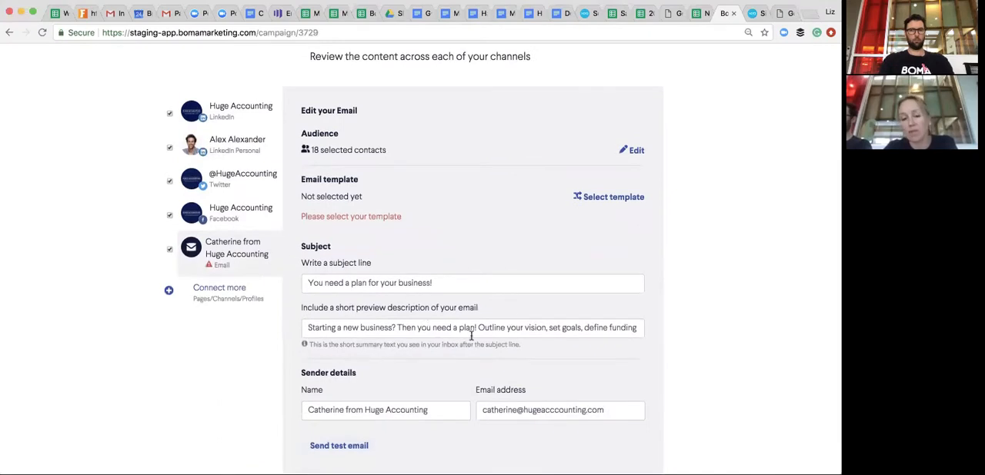
pyautogui.scroll(1, 551, 237)
pyautogui.click(623, 211)
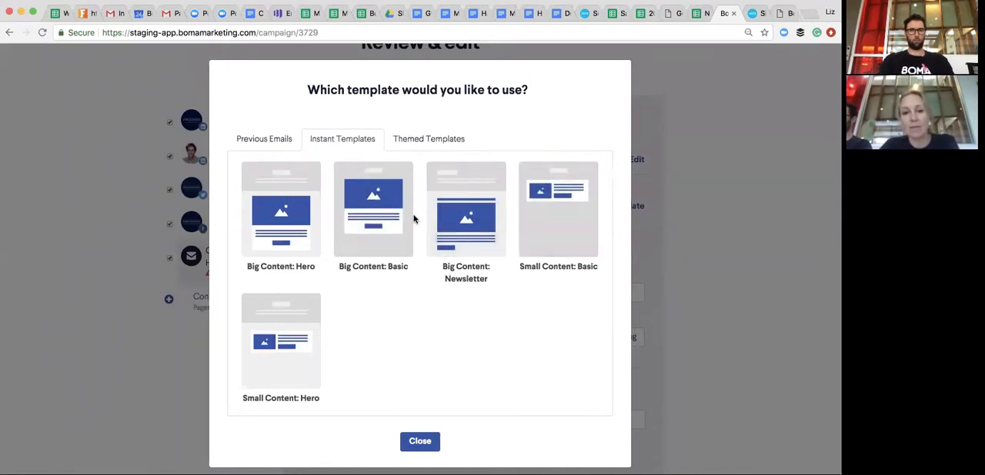
pyautogui.click(271, 143)
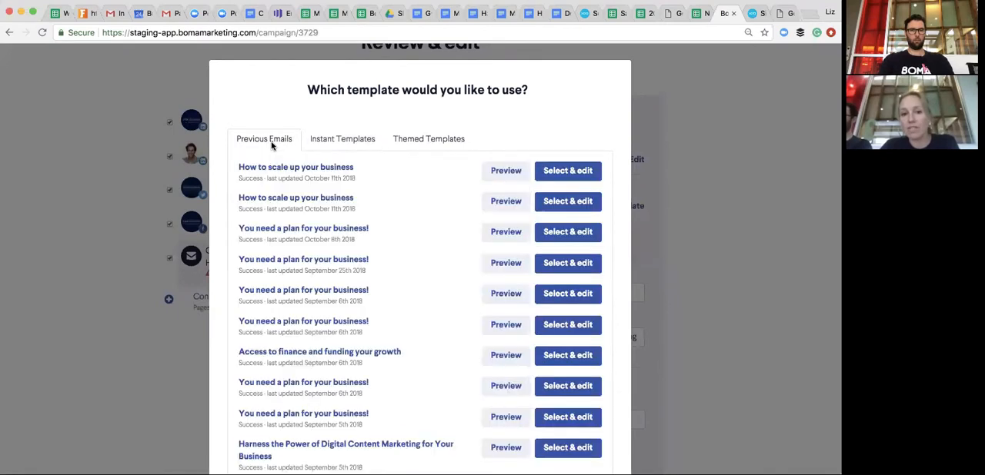
pyautogui.scroll(-8, 315, 296)
pyautogui.scroll(-3, 315, 298)
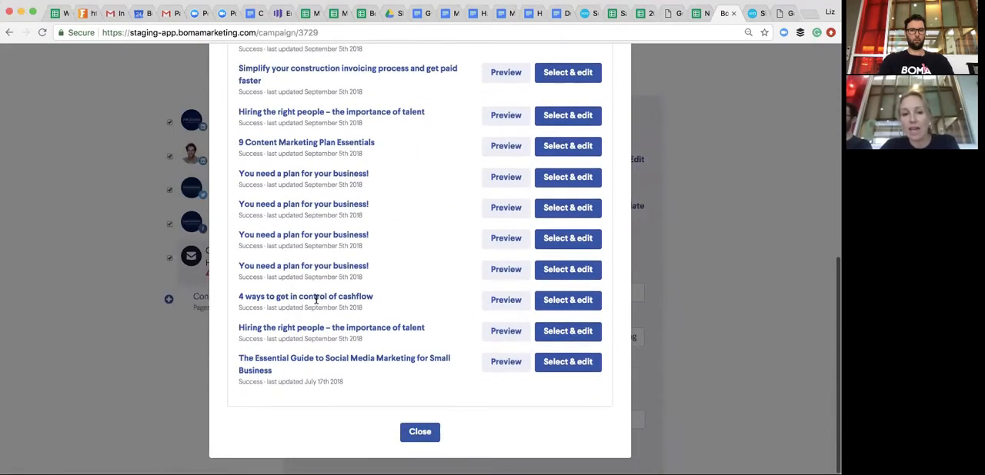
pyautogui.scroll(6, 315, 299)
pyautogui.scroll(5, 317, 301)
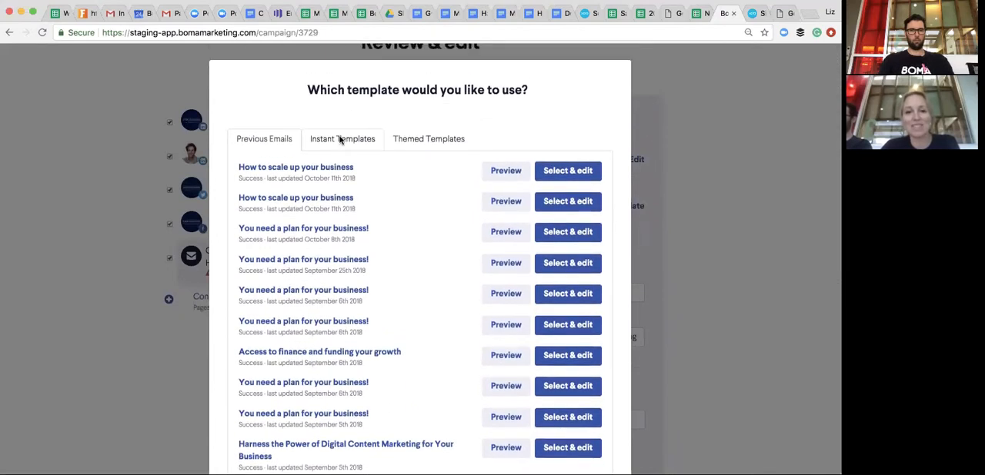
# - View the themed templates, and select the instant template Big Content: Basic for the email
pyautogui.click(340, 139)
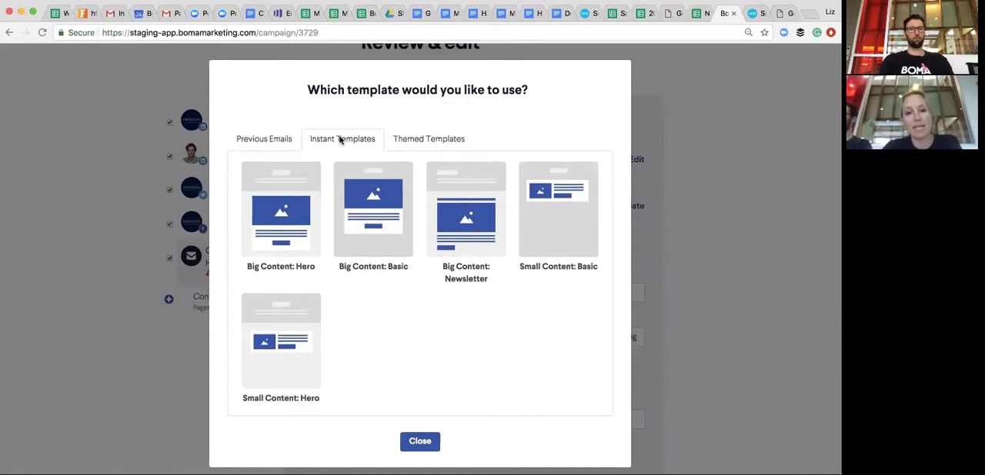
pyautogui.click(413, 141)
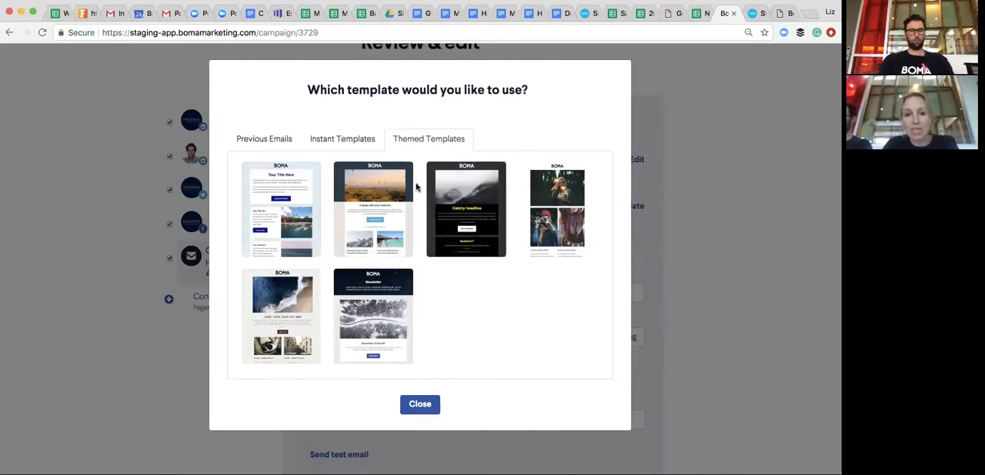
pyautogui.click(350, 139)
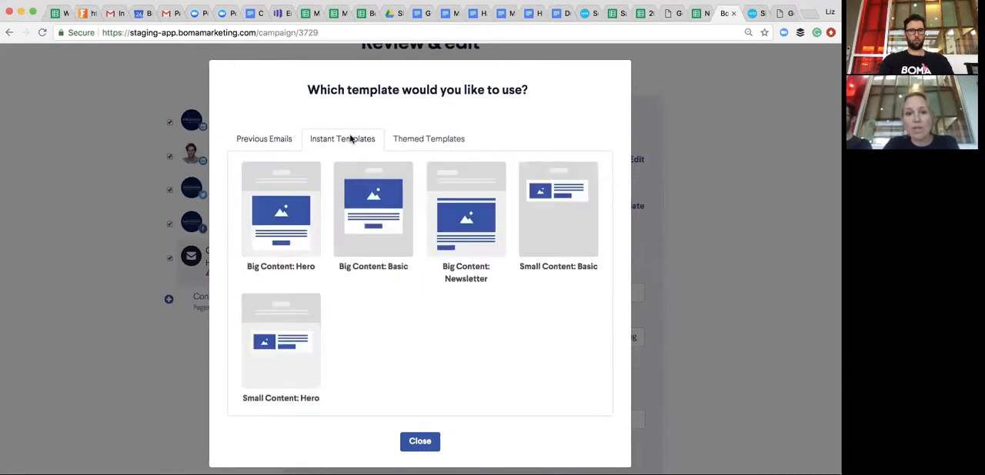
pyautogui.moveTo(367, 206)
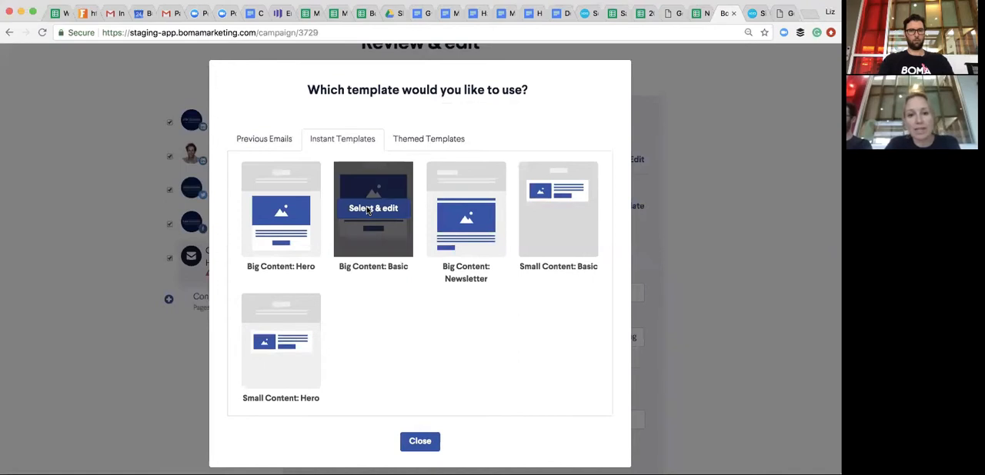
pyautogui.click(367, 210)
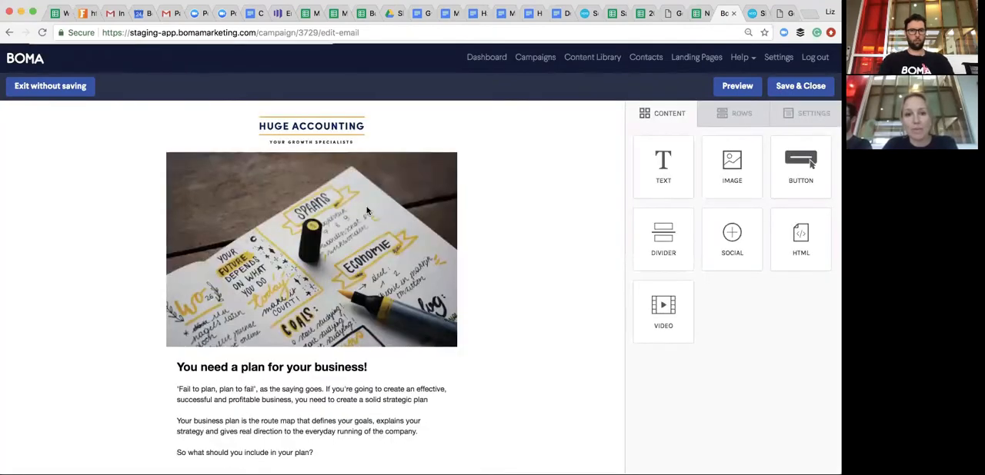
# - Add the greeting "Dear" with the First Name merge tag above the email's opening paragraph, separated by a blank line
pyautogui.scroll(-10, 474, 231)
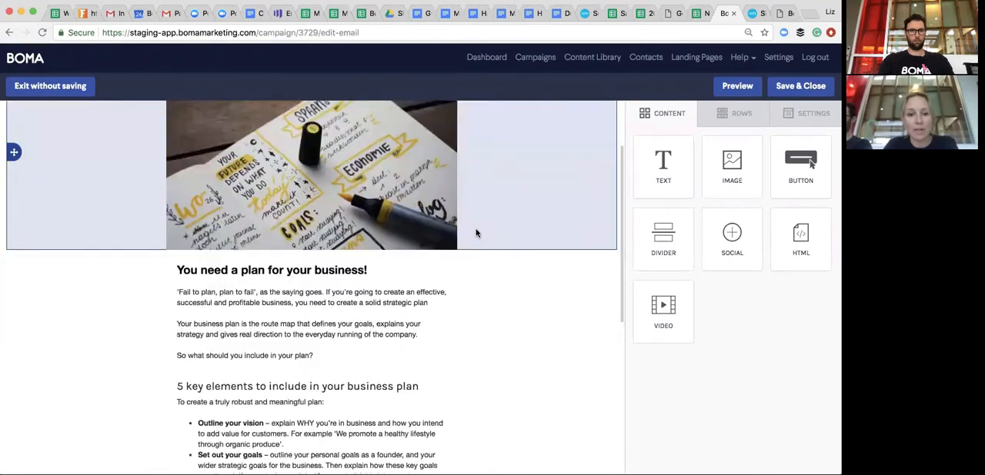
pyautogui.scroll(2, 400, 331)
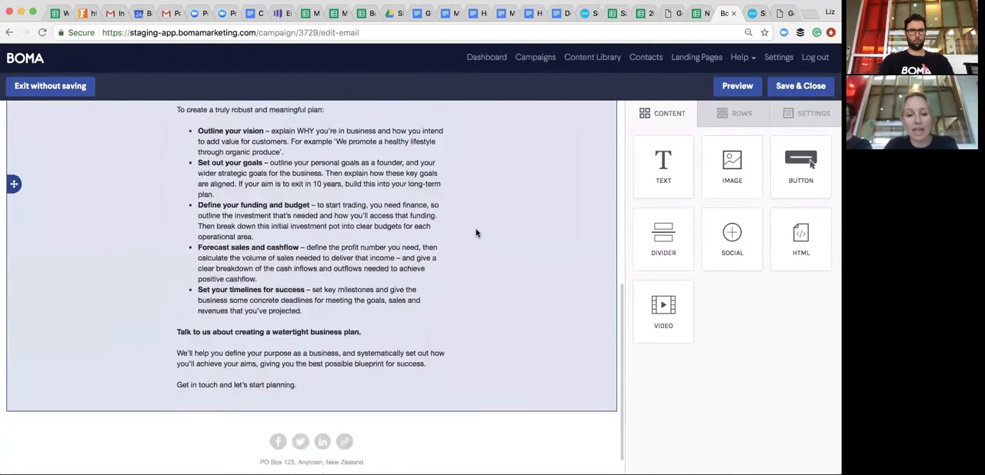
pyautogui.scroll(-3, 334, 418)
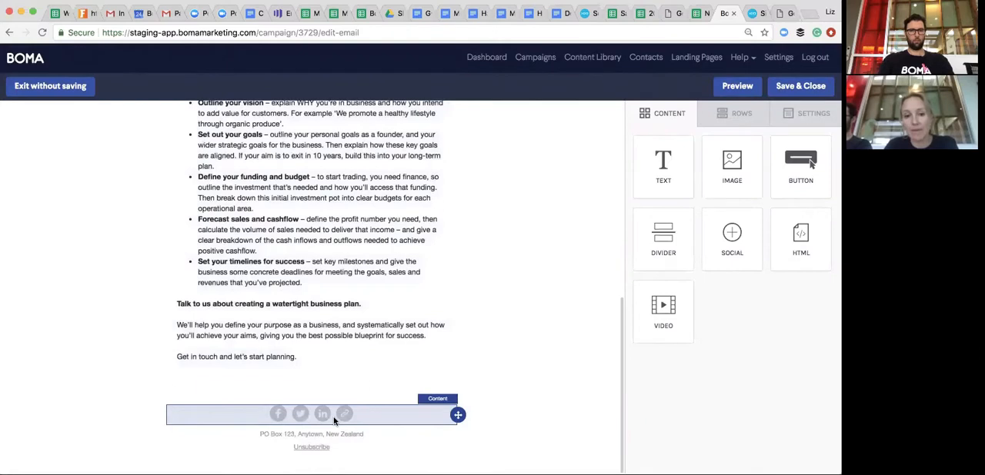
pyautogui.scroll(5, 448, 312)
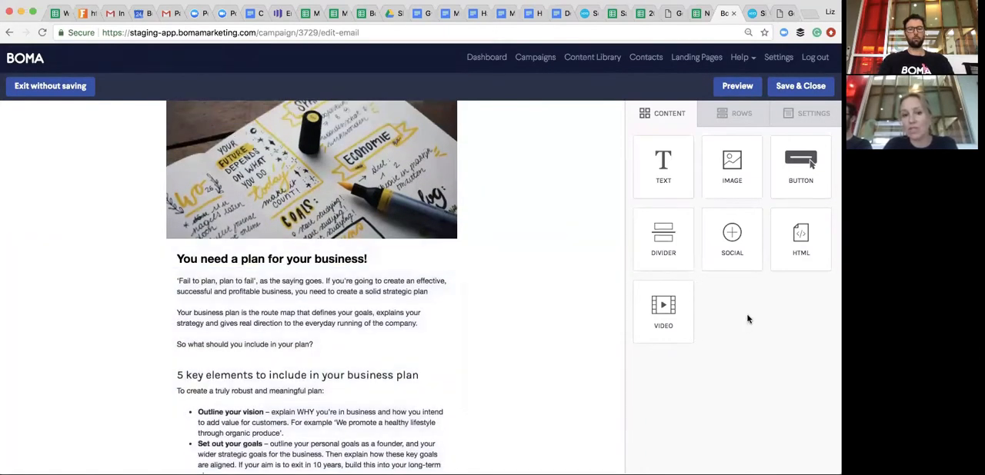
pyautogui.scroll(3, 530, 319)
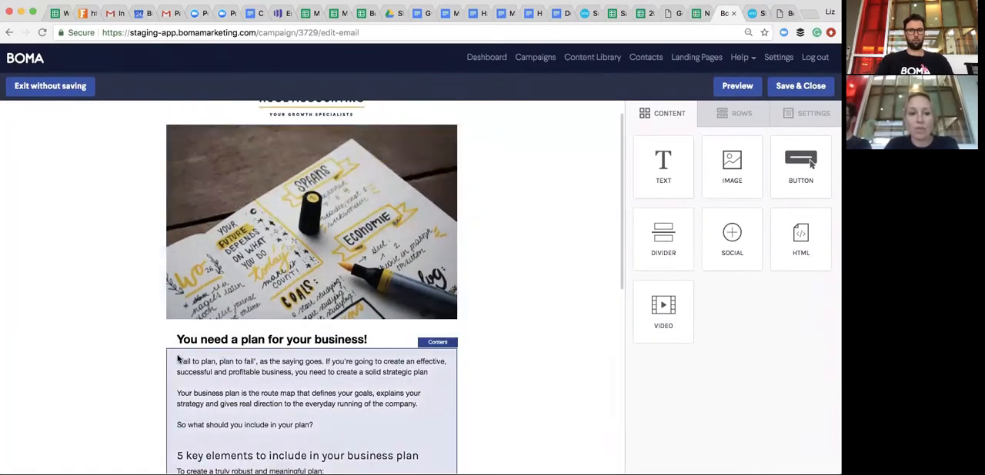
pyautogui.click(176, 363)
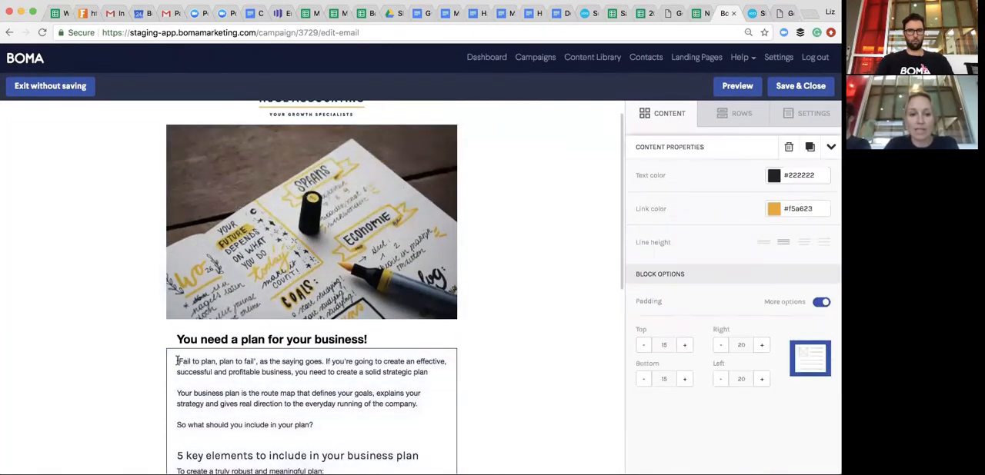
pyautogui.click(176, 362)
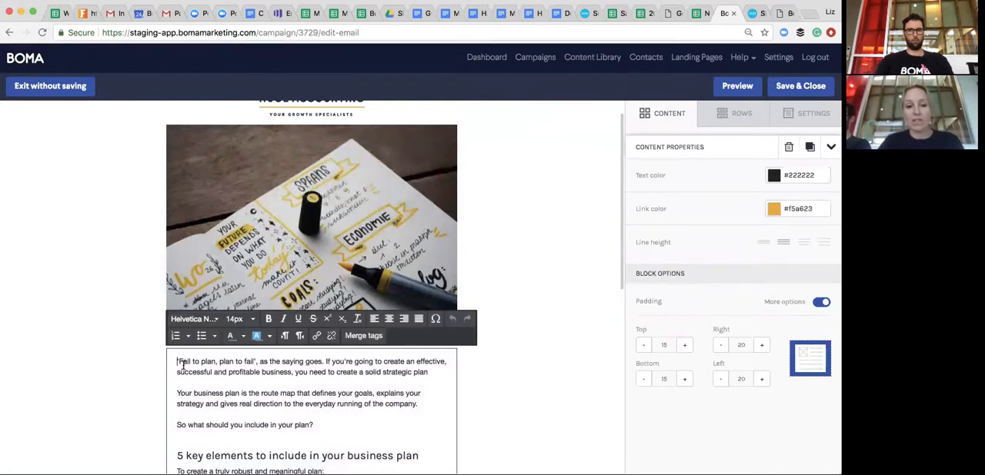
pyautogui.write('Dear')
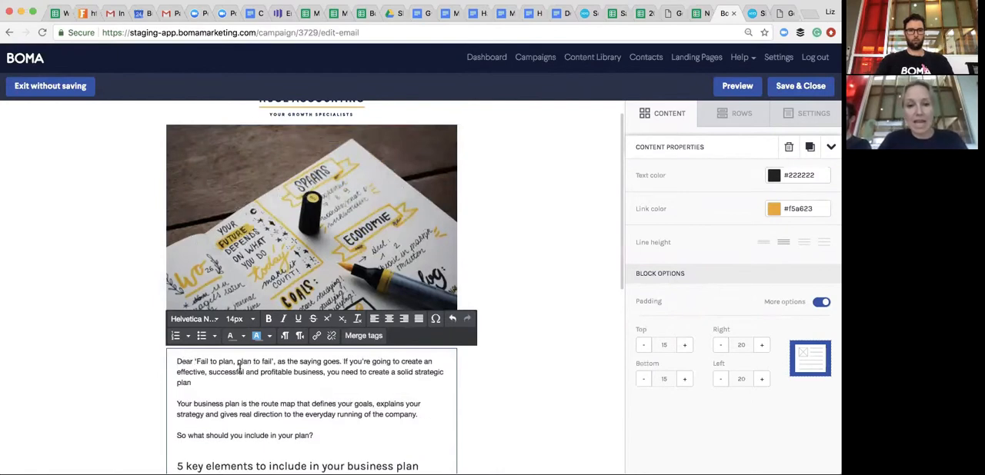
pyautogui.click(362, 337)
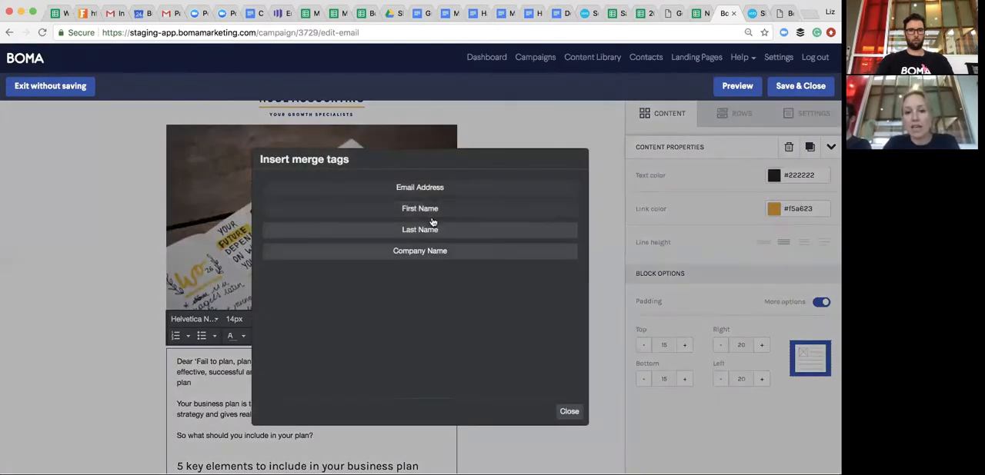
pyautogui.click(432, 213)
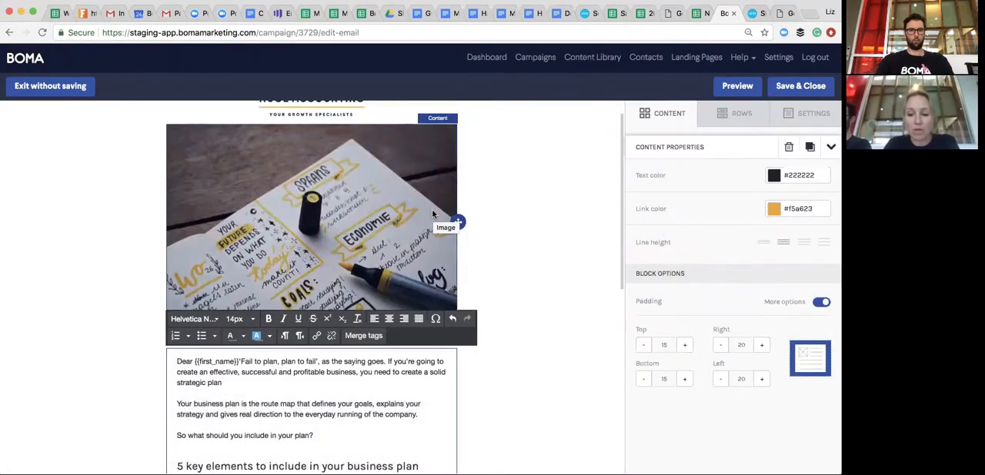
pyautogui.press('Return')
pyautogui.press('Return')
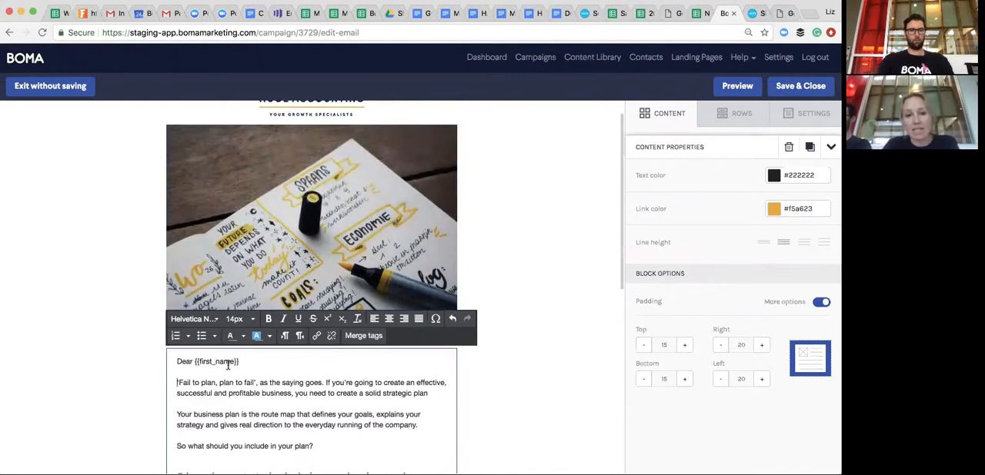
# - Delete the "Set your timelines for success" bullet point from the email's list of key elements
pyautogui.scroll(-5, 241, 370)
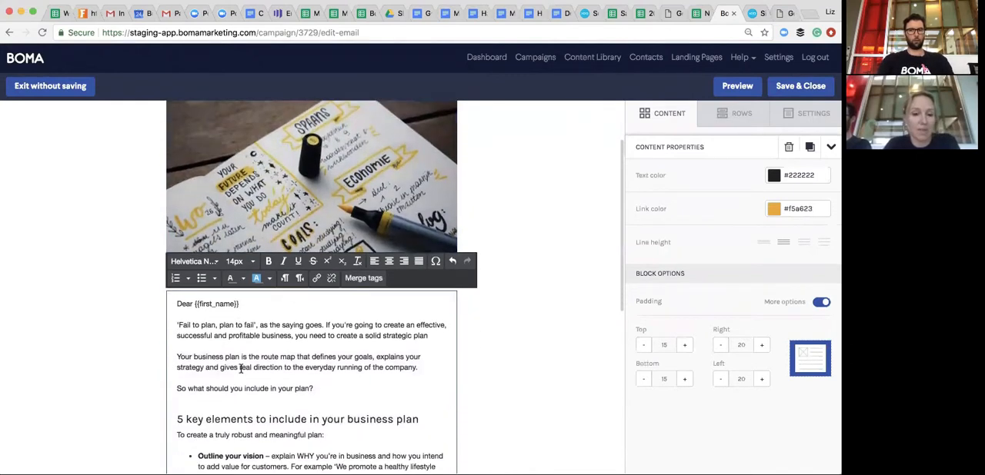
pyautogui.scroll(-2, 240, 369)
pyautogui.scroll(2, 241, 369)
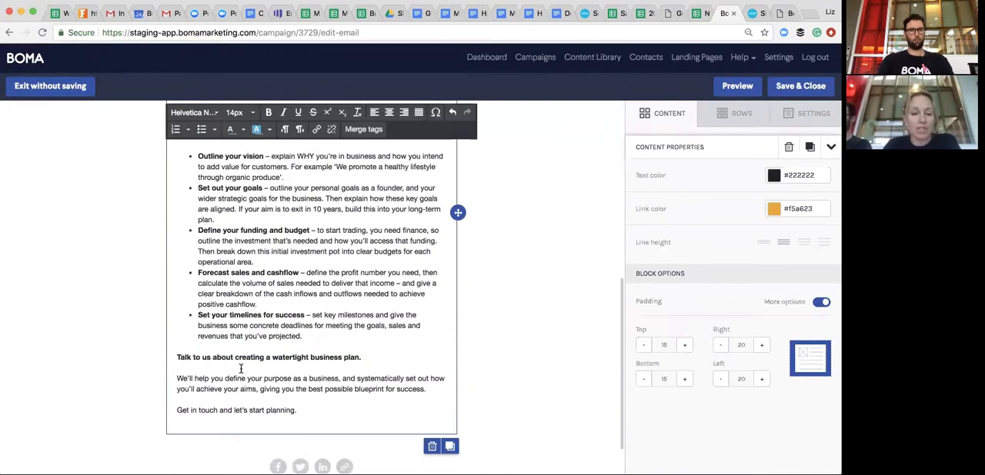
pyautogui.scroll(1, 300, 305)
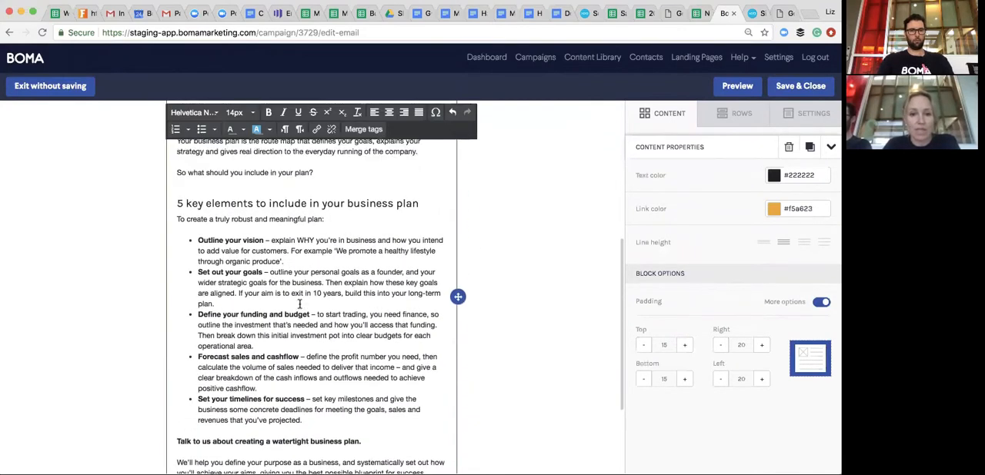
pyautogui.moveTo(304, 420); pyautogui.dragTo(185, 397)
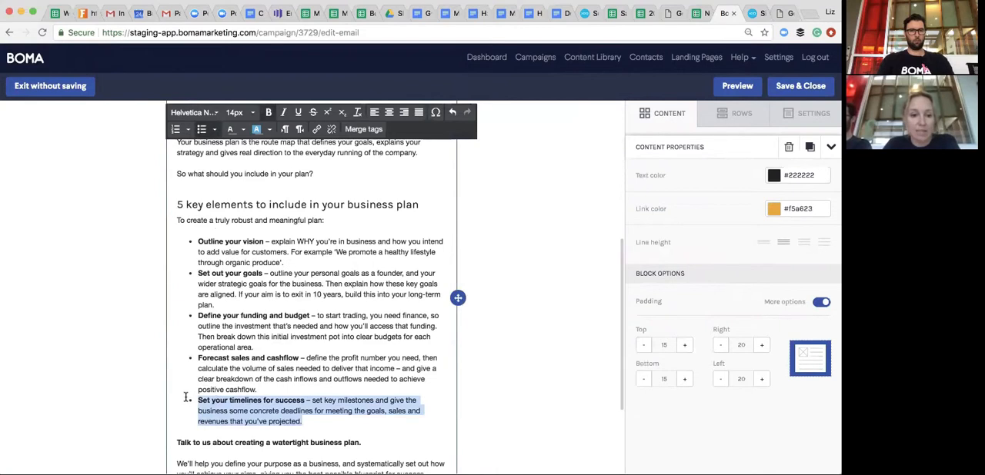
pyautogui.press('BackSpace')
pyautogui.press('BackSpace')
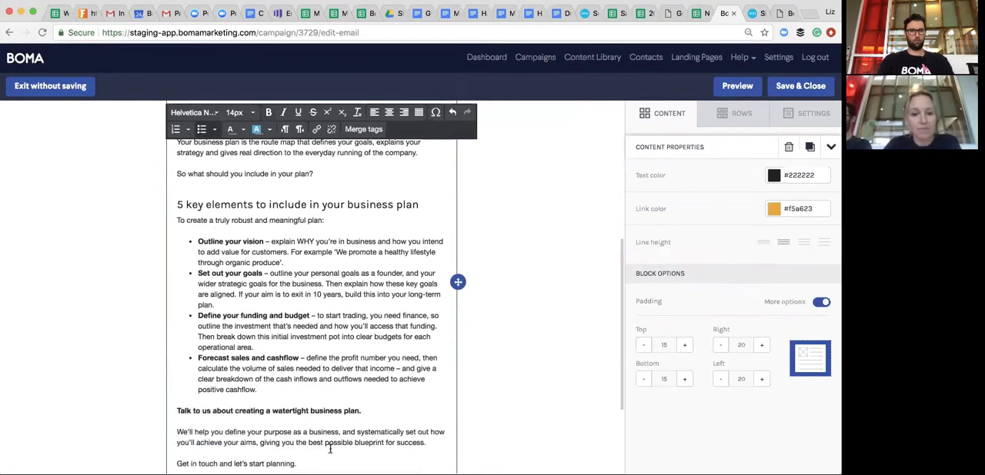
# - Add a single-column row to the email between the article text and the social icons footer
pyautogui.scroll(-3, 342, 421)
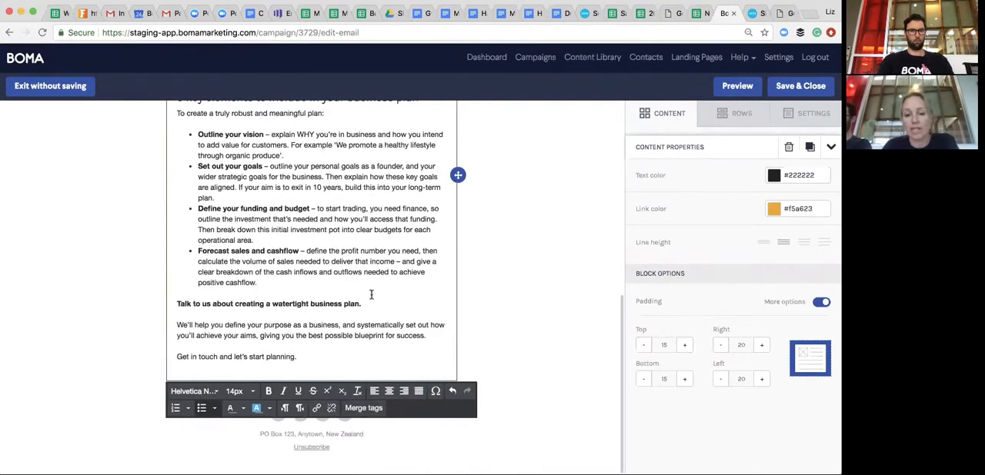
pyautogui.scroll(1, 363, 296)
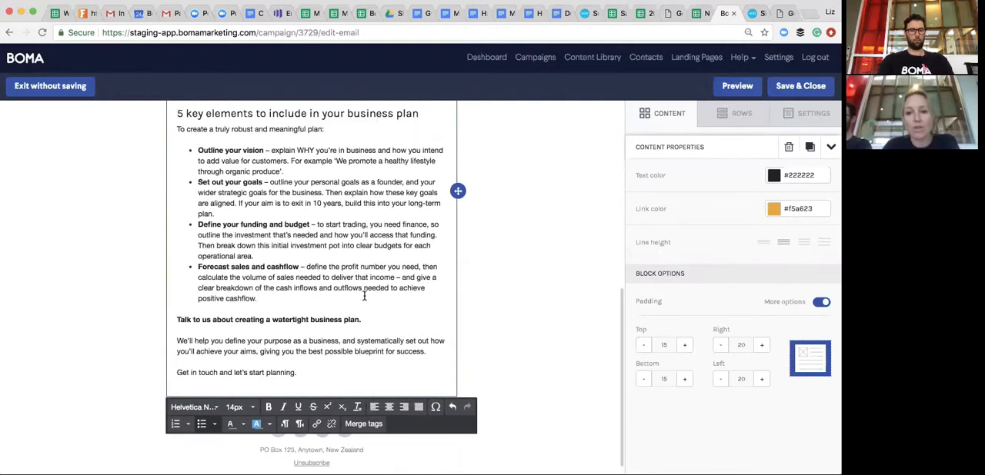
pyautogui.click(723, 117)
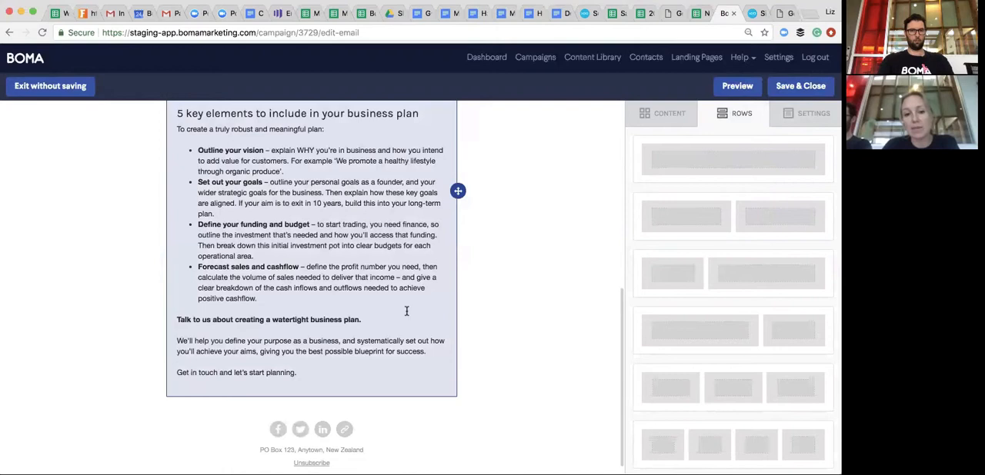
pyautogui.scroll(3, 406, 311)
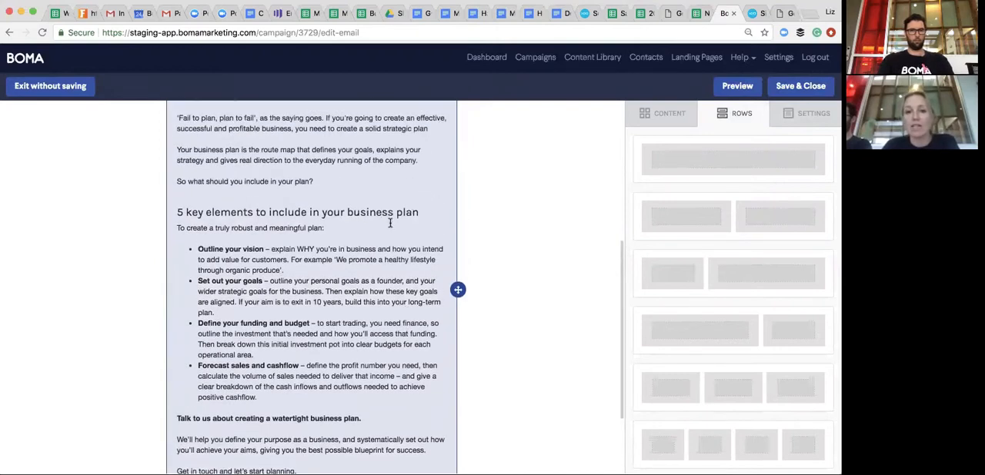
pyautogui.scroll(-1, 390, 223)
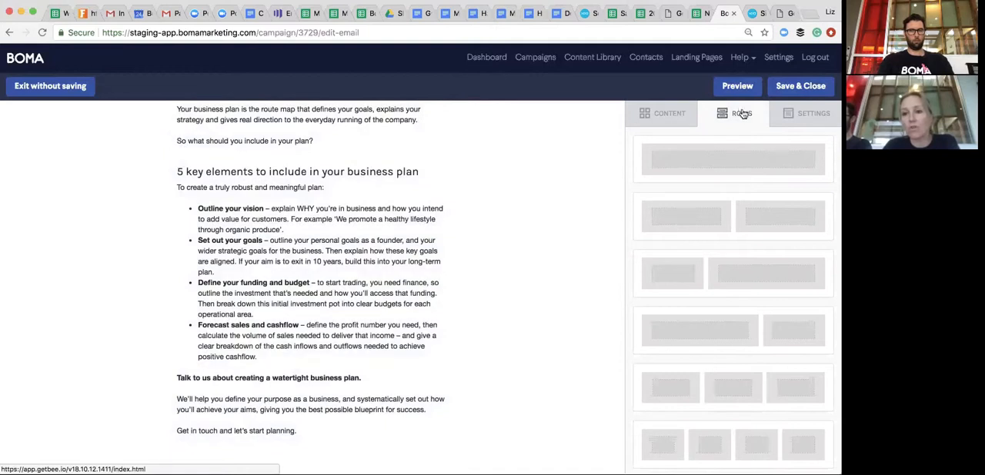
pyautogui.moveTo(772, 163); pyautogui.dragTo(323, 440)
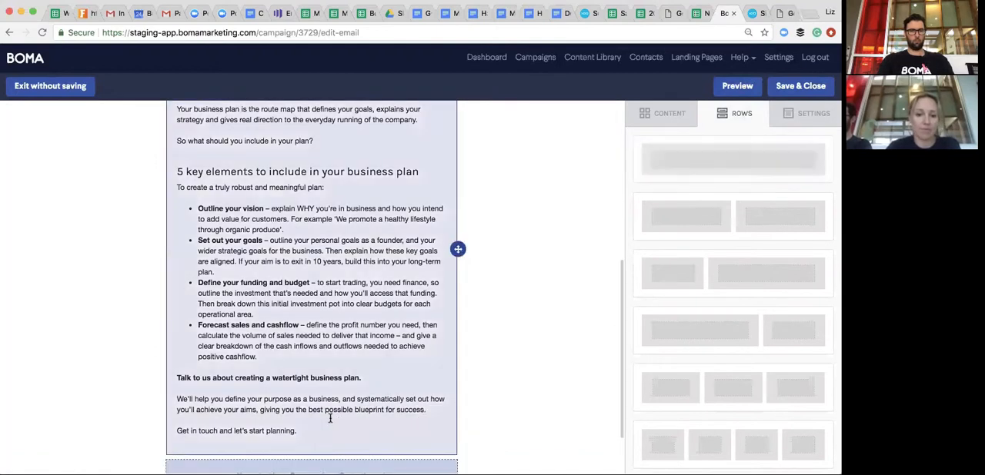
pyautogui.scroll(-3, 382, 385)
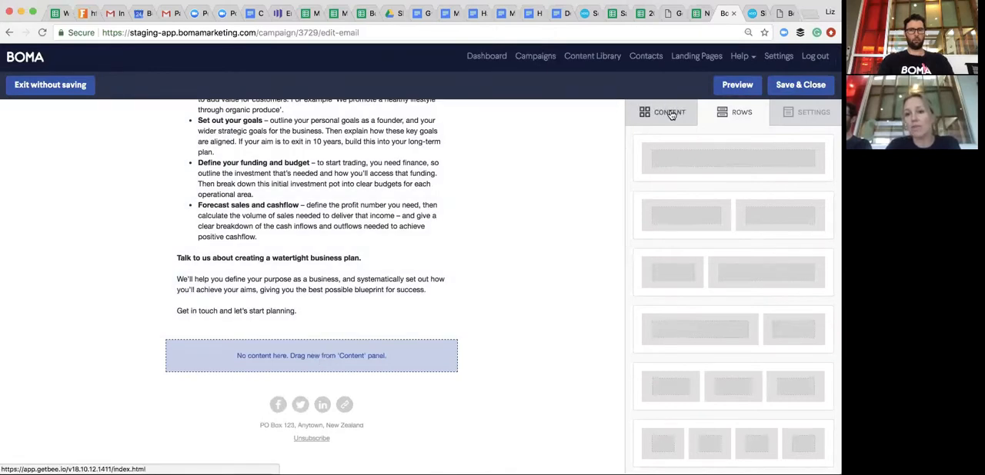
# - Place a button in the empty row below the article text and label it "Contact us"
pyautogui.click(670, 113)
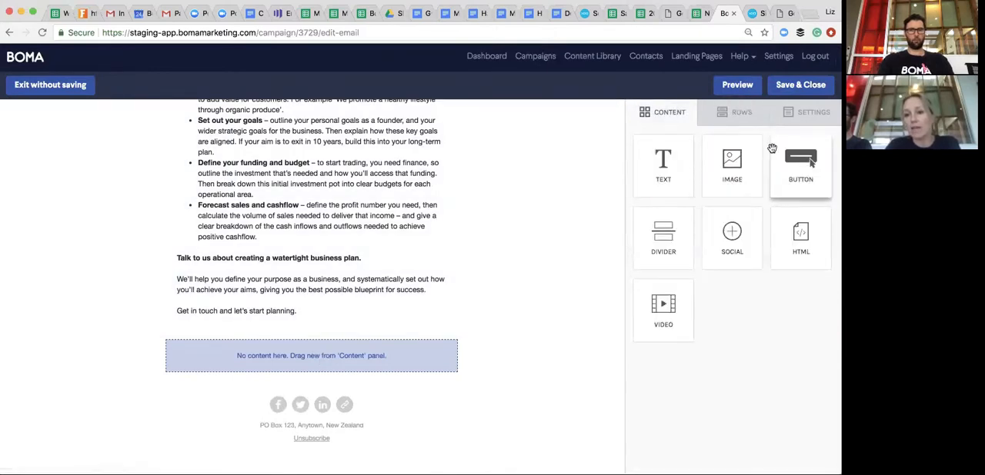
pyautogui.moveTo(810, 160); pyautogui.dragTo(427, 356)
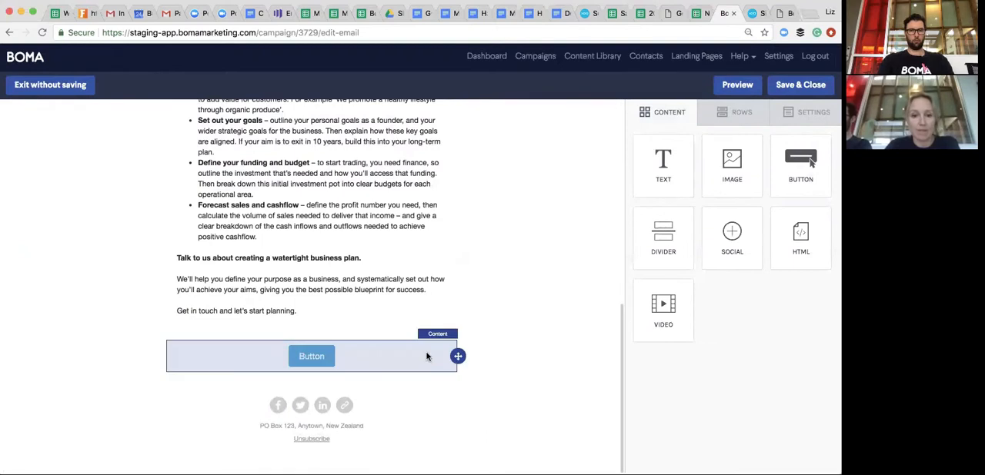
pyautogui.click(320, 357)
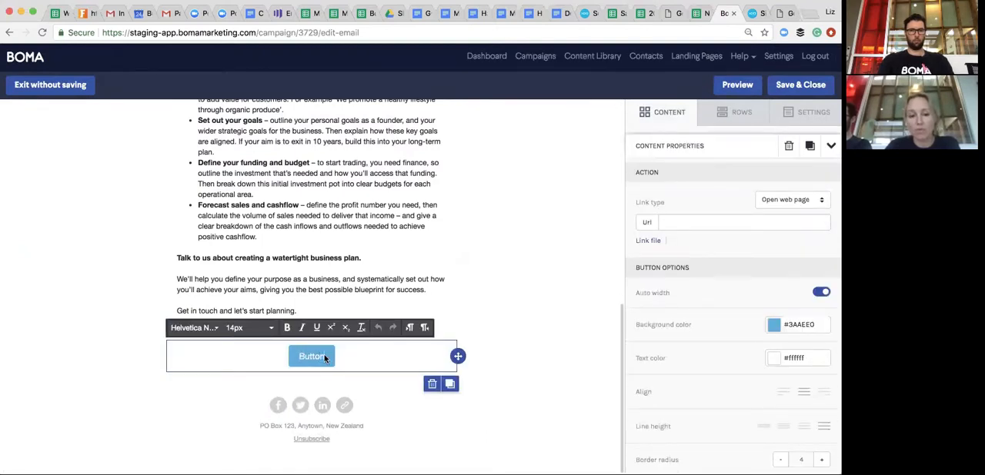
pyautogui.click(323, 356)
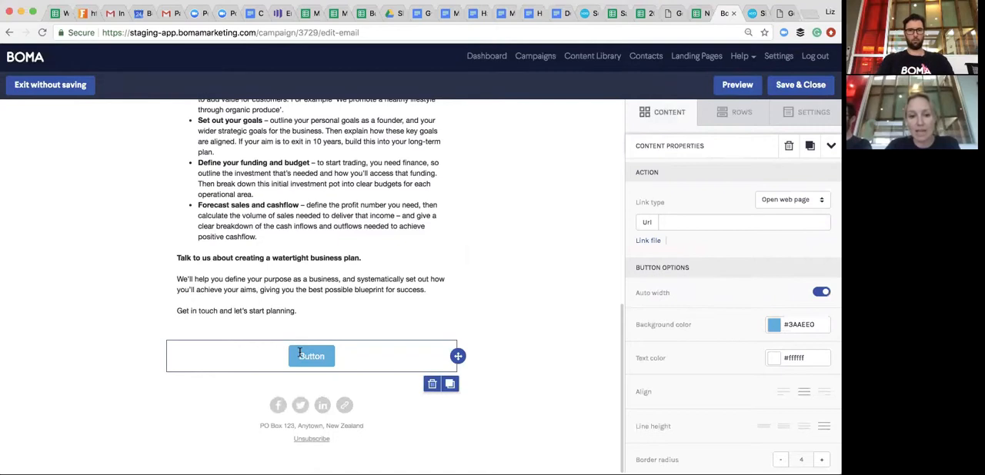
pyautogui.click(300, 353)
pyautogui.write('Contact us')
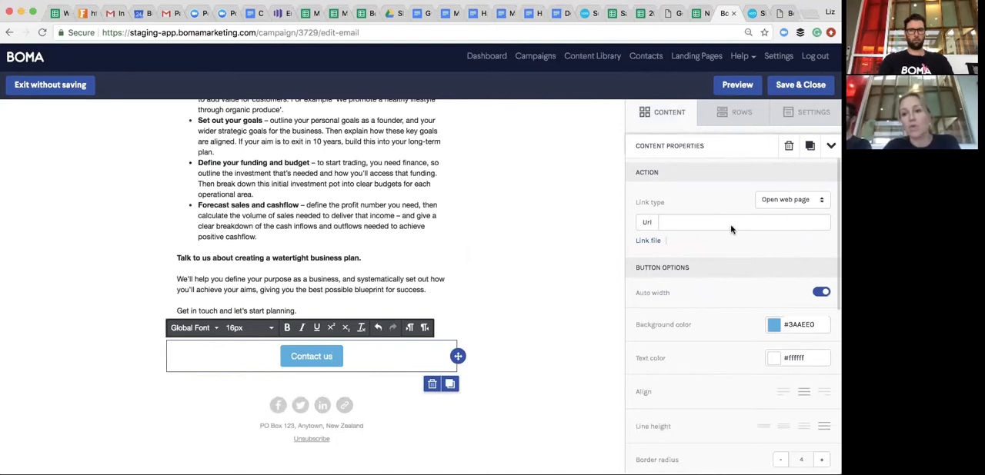
# - Set the Contact us button's link type to Send email, and look over its mail-to, subject and body fields
pyautogui.click(821, 202)
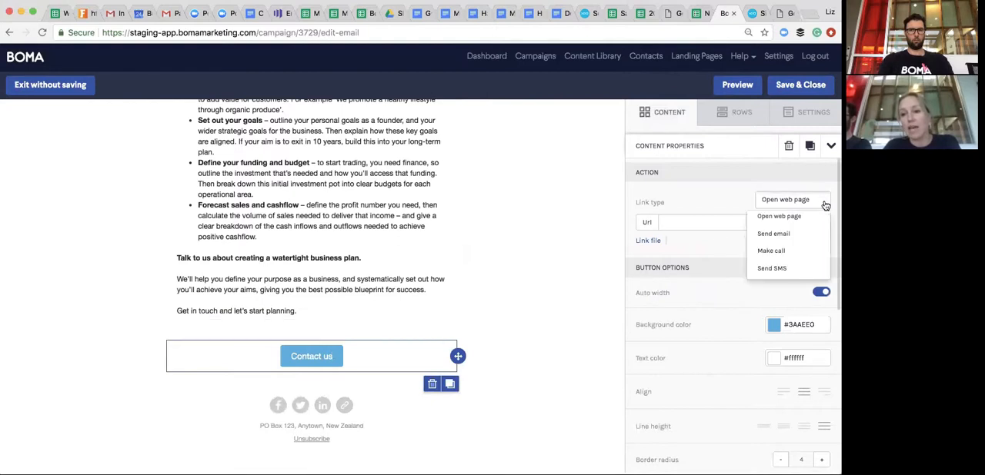
pyautogui.click(773, 234)
pyautogui.click(697, 223)
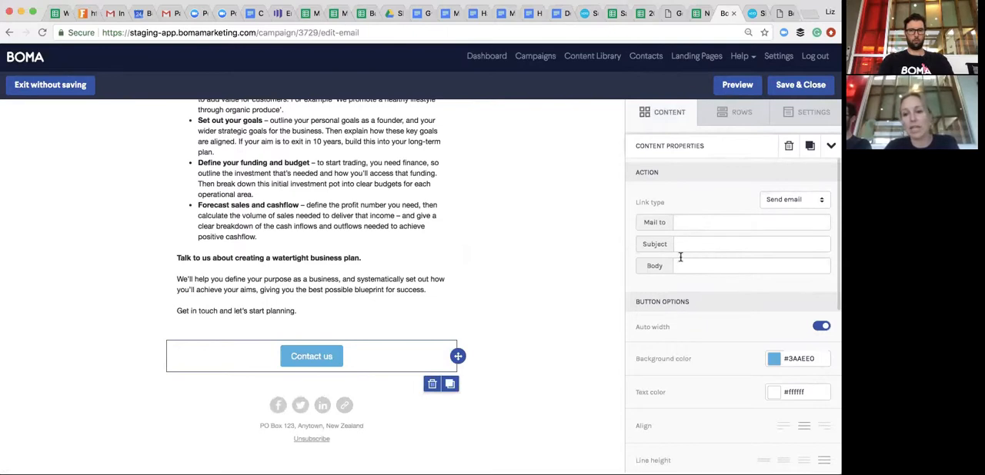
pyautogui.click(686, 244)
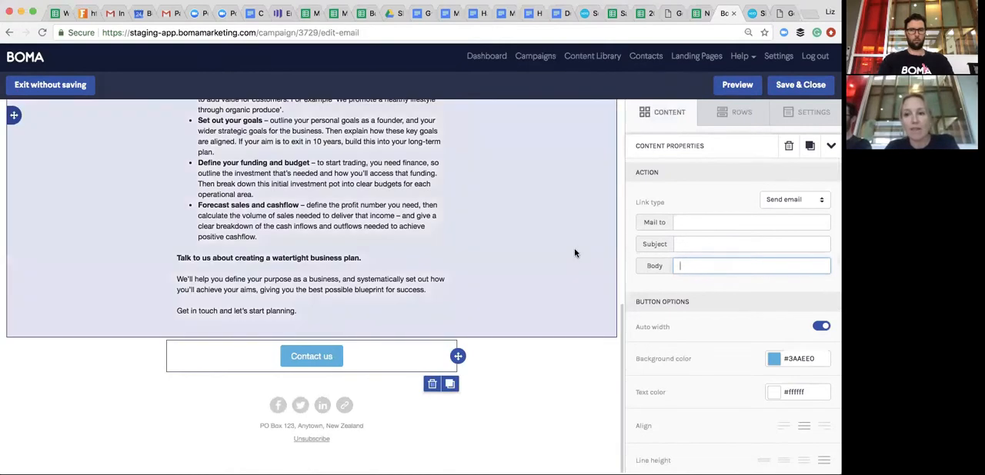
# - Open the image replacement options for the email's main photo, and browse the free stock photos for "colour"
pyautogui.scroll(5, 575, 252)
pyautogui.scroll(5, 574, 252)
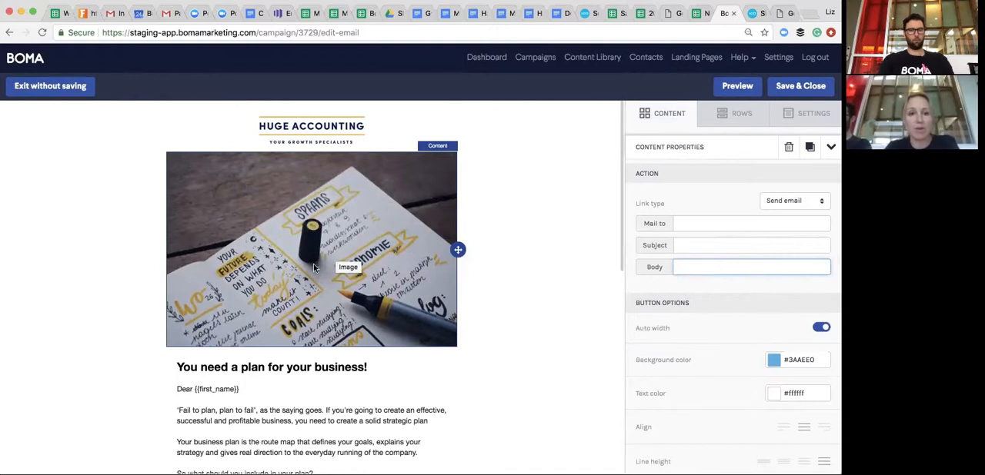
pyautogui.scroll(-1, 314, 265)
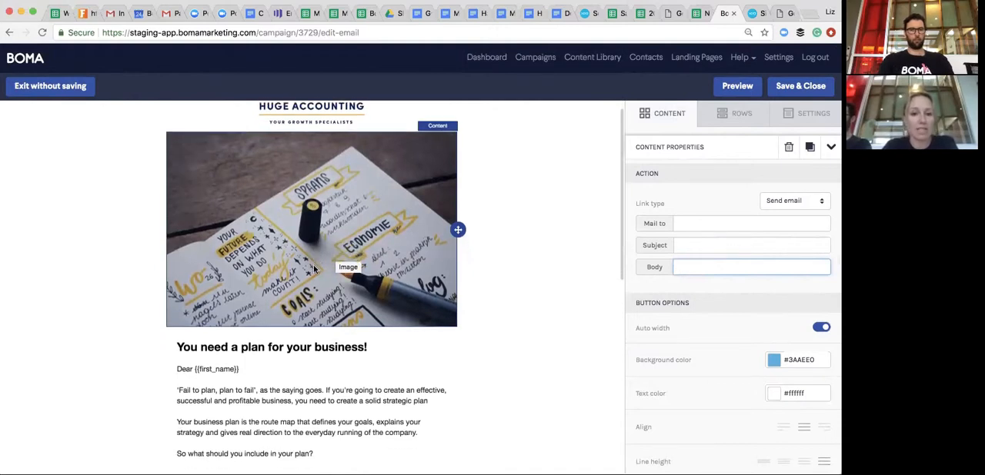
pyautogui.click(314, 230)
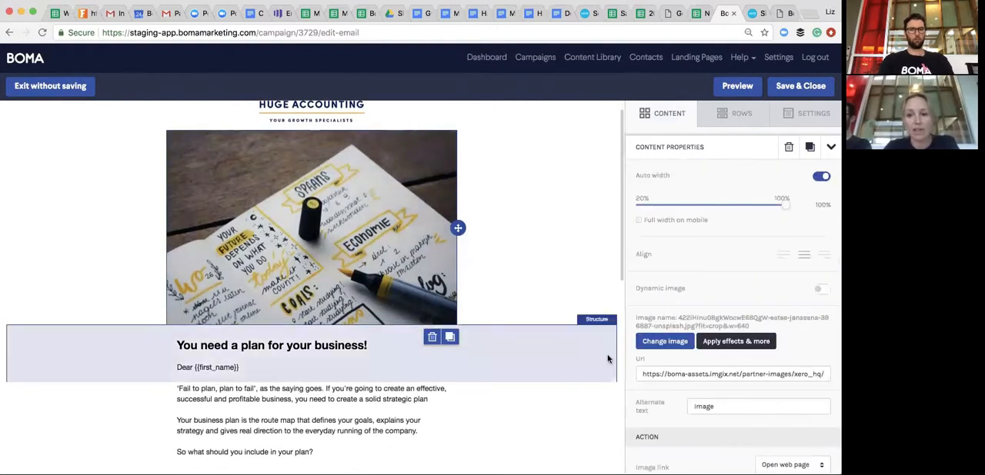
pyautogui.click(666, 343)
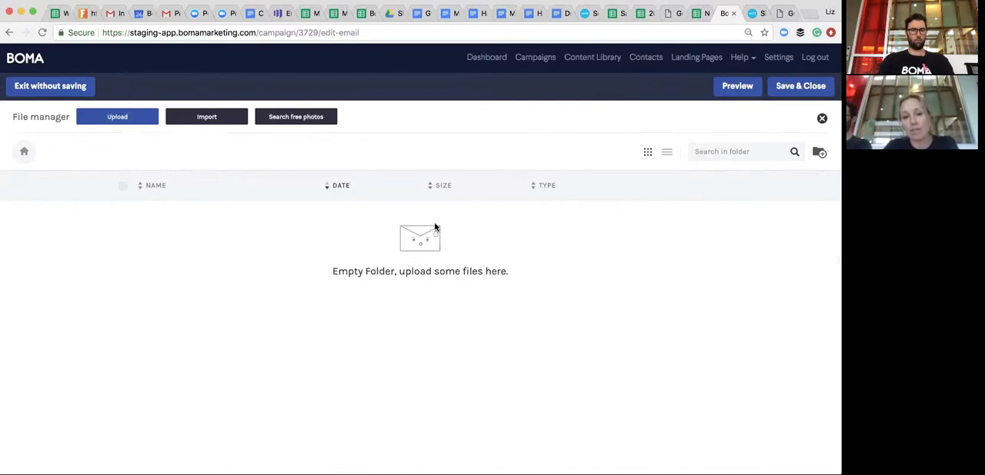
pyautogui.click(309, 117)
pyautogui.click(415, 342)
pyautogui.write('colour')
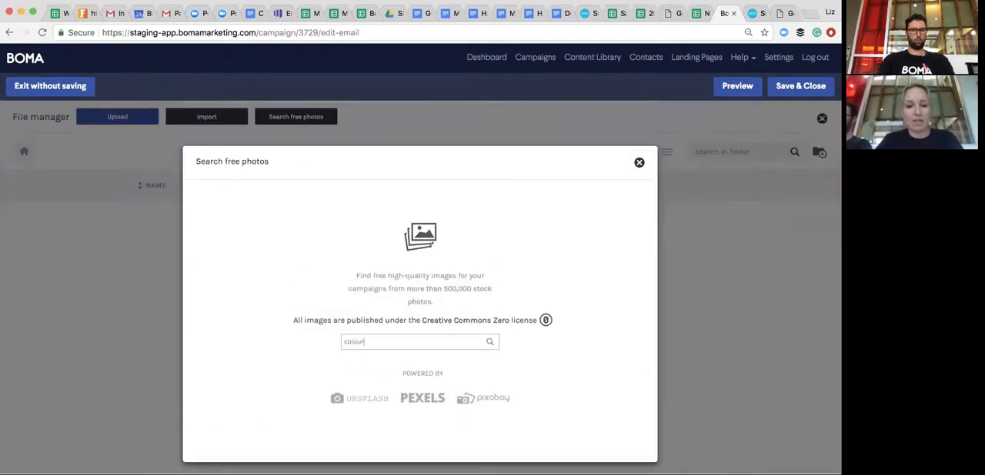
pyautogui.press('Return')
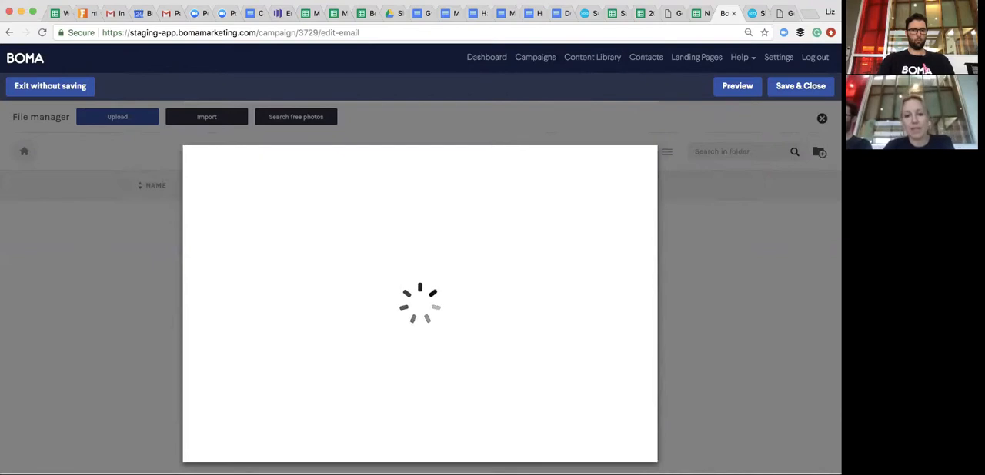
pyautogui.scroll(-5, 431, 301)
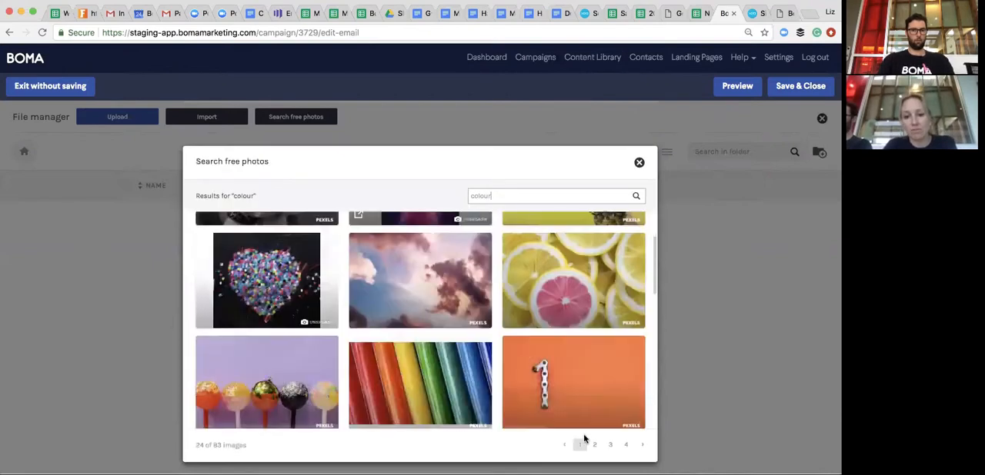
pyautogui.scroll(-5, 570, 385)
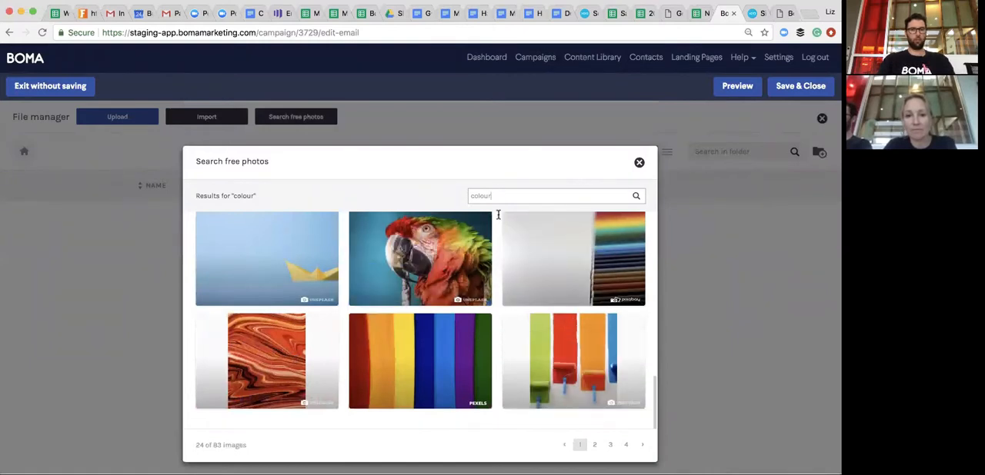
# - Search the free photos for "buildings" and browse the first and fourth pages of results
pyautogui.moveTo(495, 194); pyautogui.dragTo(464, 196)
pyautogui.write('buildings')
pyautogui.press('Return')
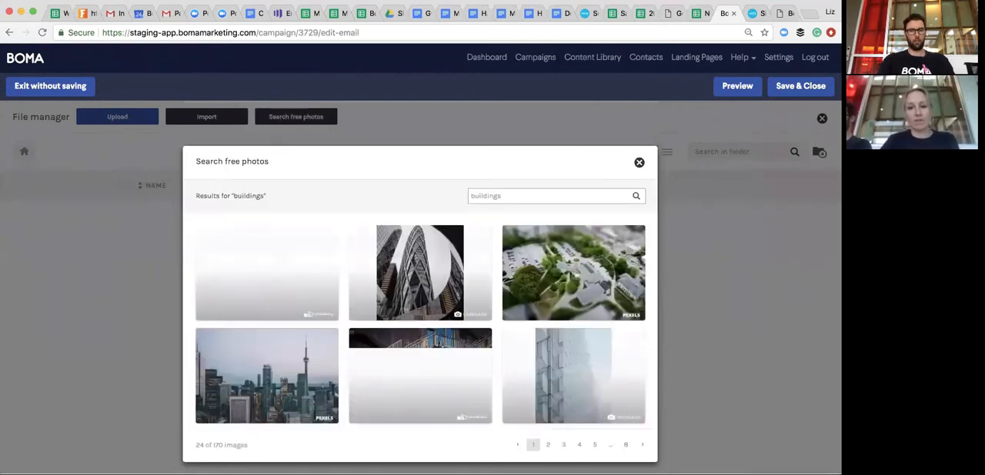
pyautogui.scroll(-2, 483, 343)
pyautogui.scroll(-5, 483, 344)
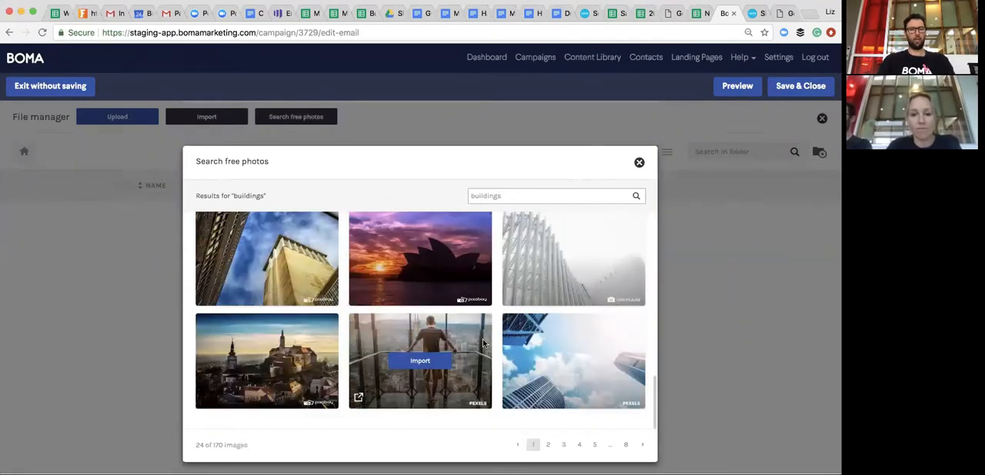
pyautogui.click(580, 444)
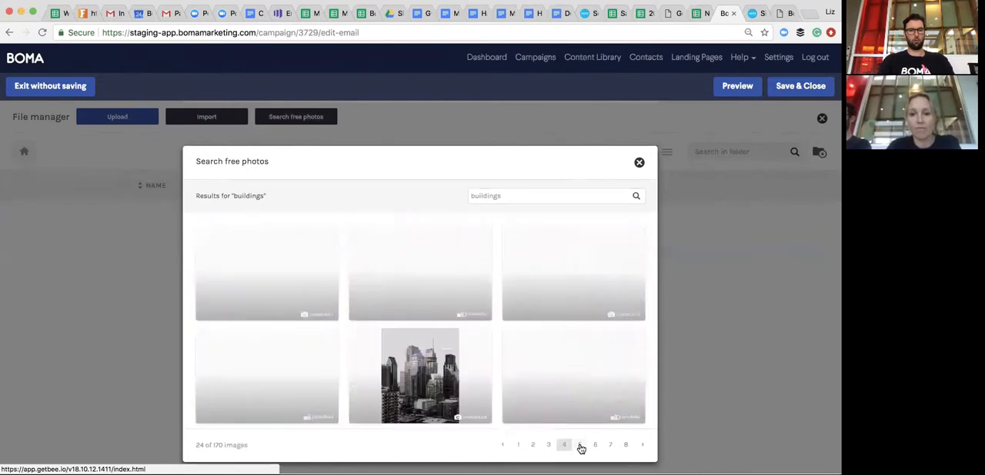
pyautogui.scroll(-5, 570, 378)
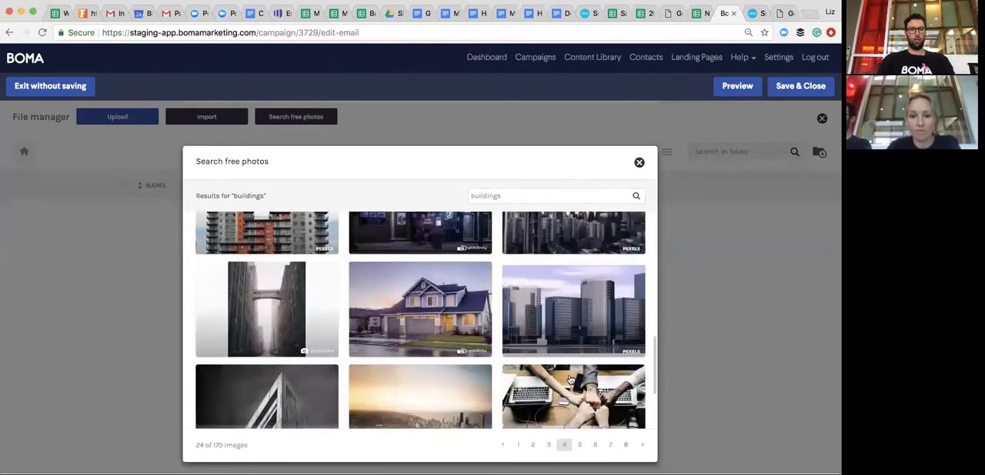
pyautogui.scroll(-2, 570, 377)
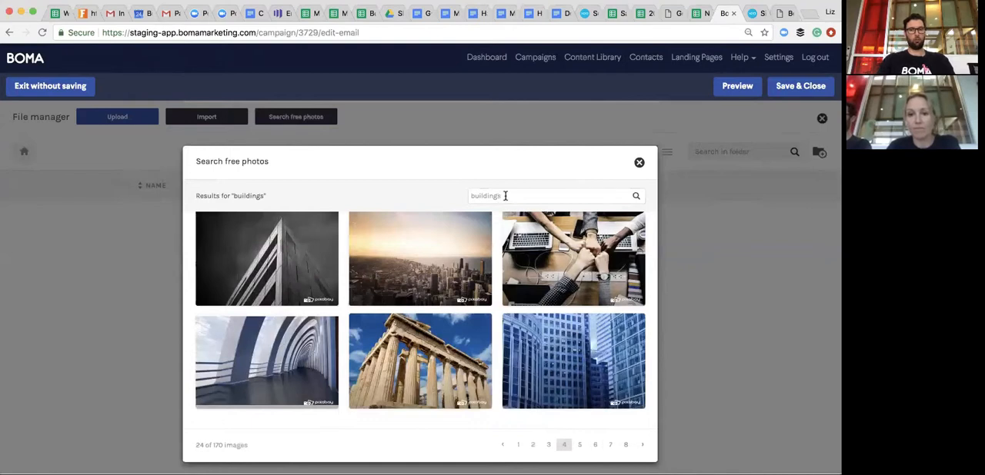
# - Search the free photos for "trees" and browse the first and fourth pages of results
pyautogui.moveTo(506, 196); pyautogui.dragTo(475, 195)
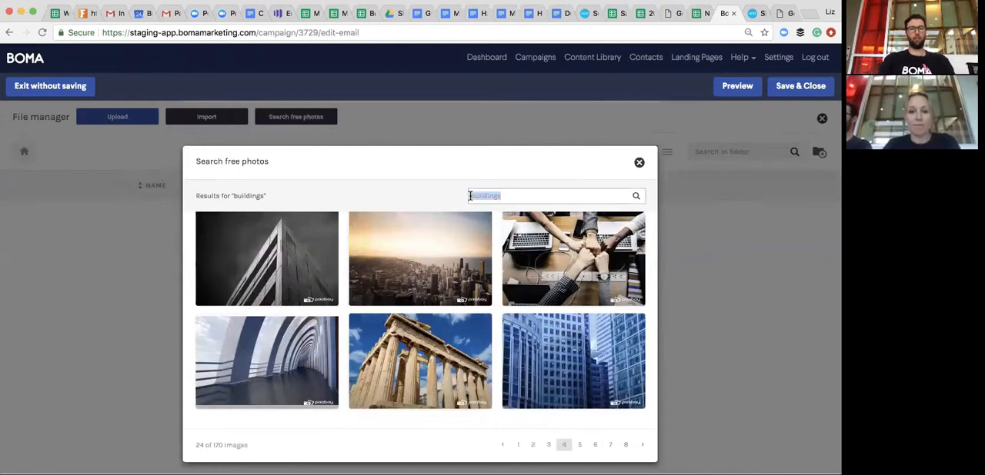
pyautogui.write('trees')
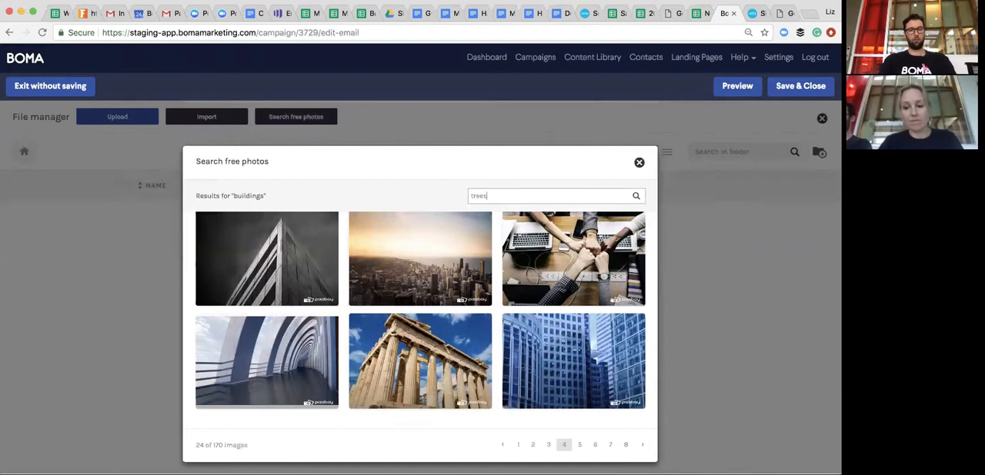
pyautogui.press('Return')
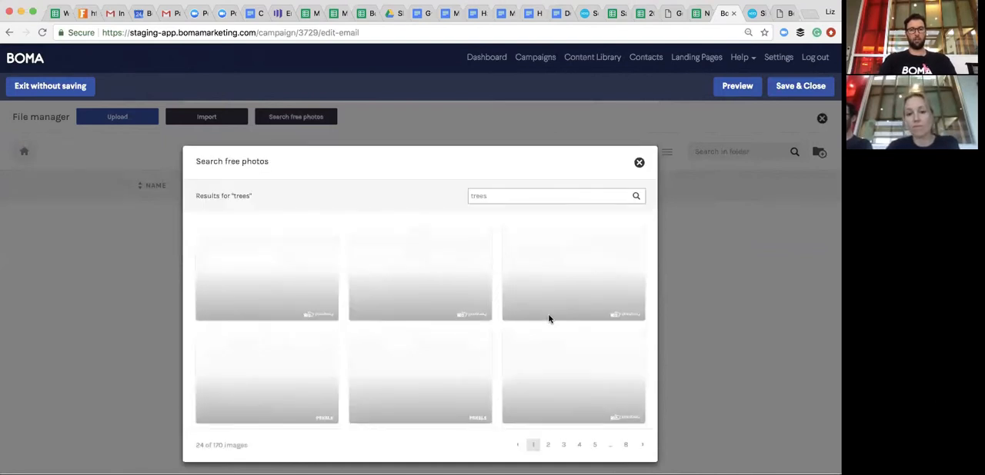
pyautogui.scroll(-10, 604, 354)
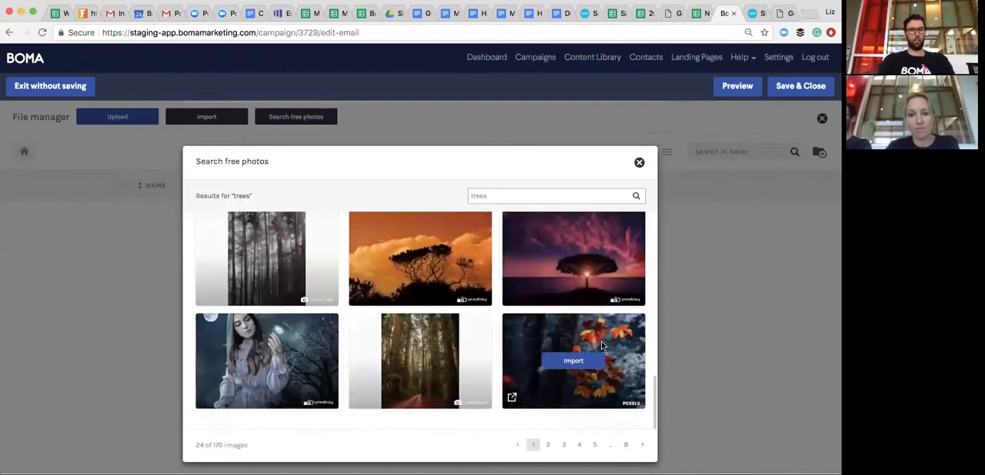
pyautogui.click(578, 446)
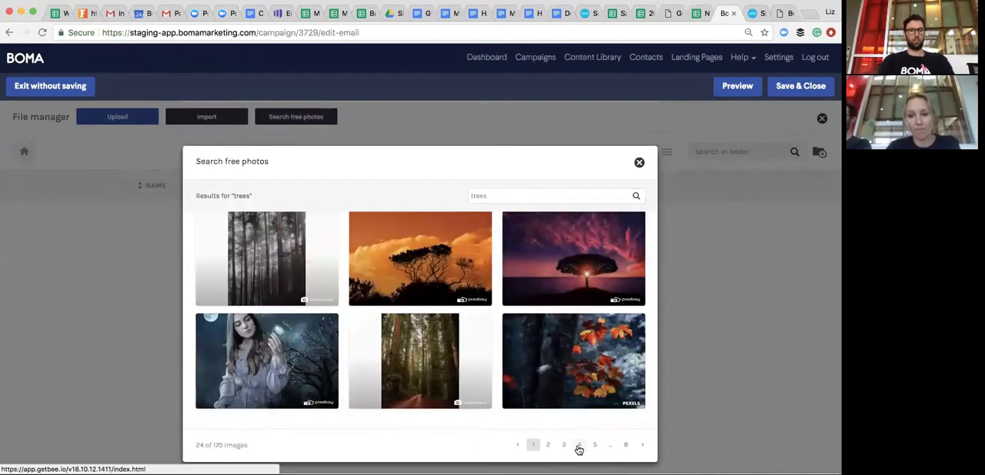
pyautogui.scroll(-10, 555, 351)
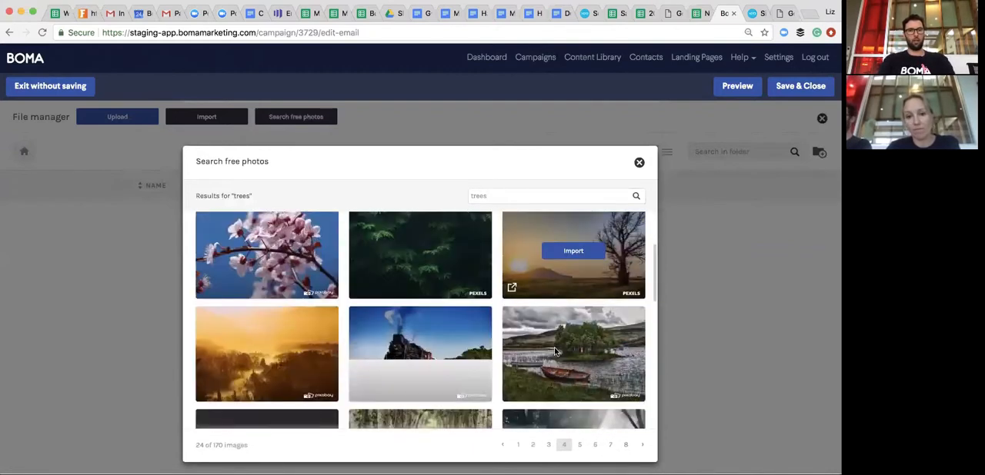
# - Leave the photo search without importing an image, and save and close the email
pyautogui.click(638, 165)
pyautogui.click(809, 91)
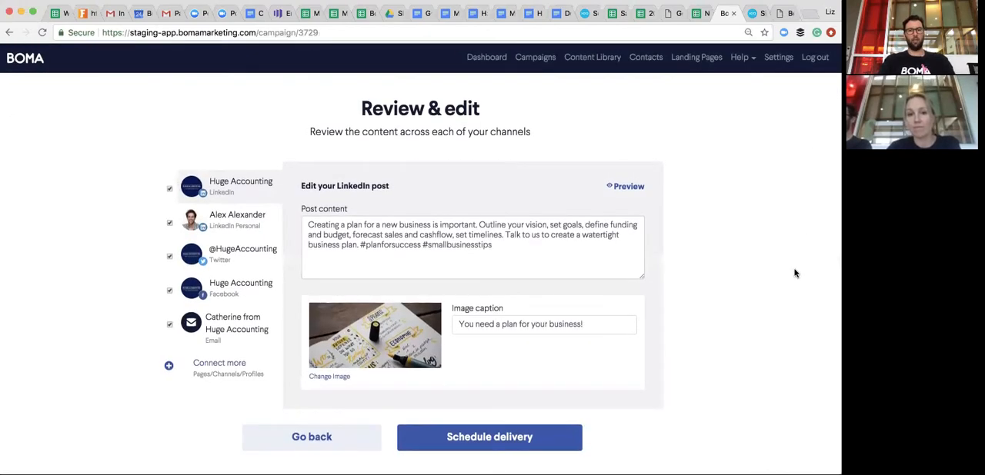
# - Preview the LinkedIn post and the Facebook post of Huge Accounting, closing each preview after viewing
pyautogui.click(630, 186)
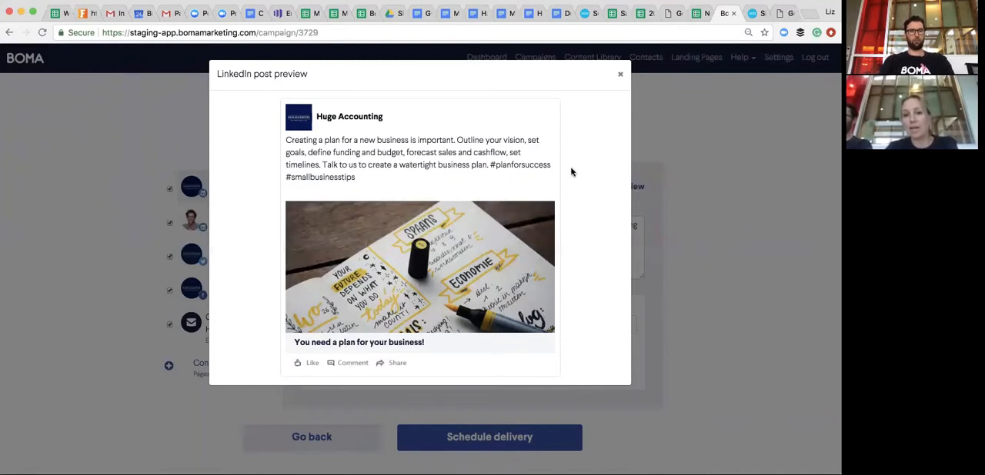
pyautogui.click(620, 74)
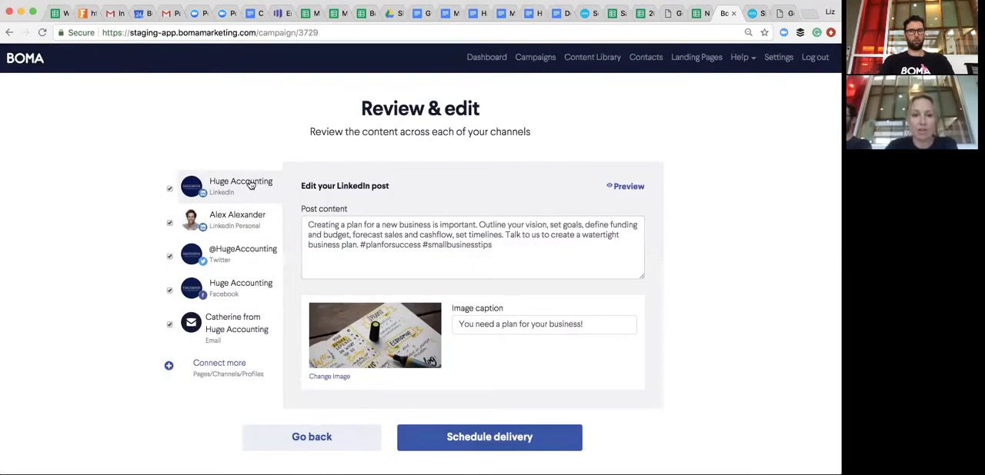
pyautogui.click(238, 290)
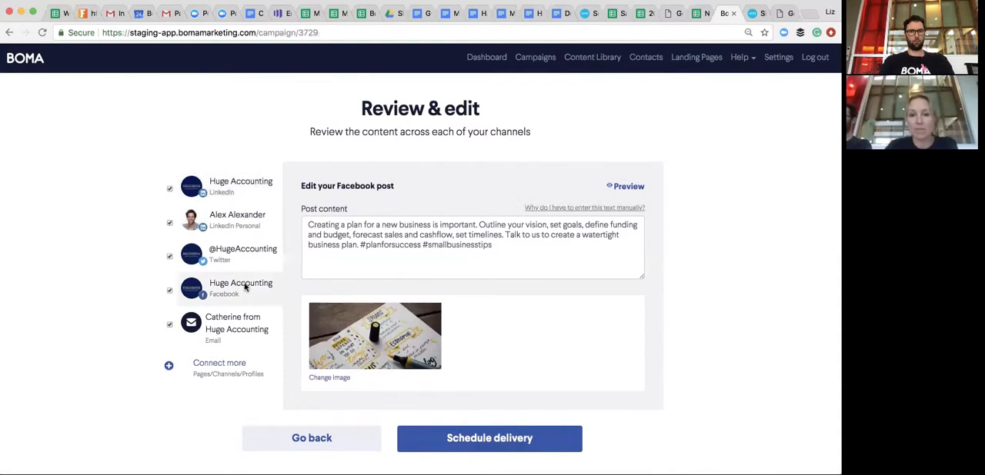
pyautogui.click(632, 186)
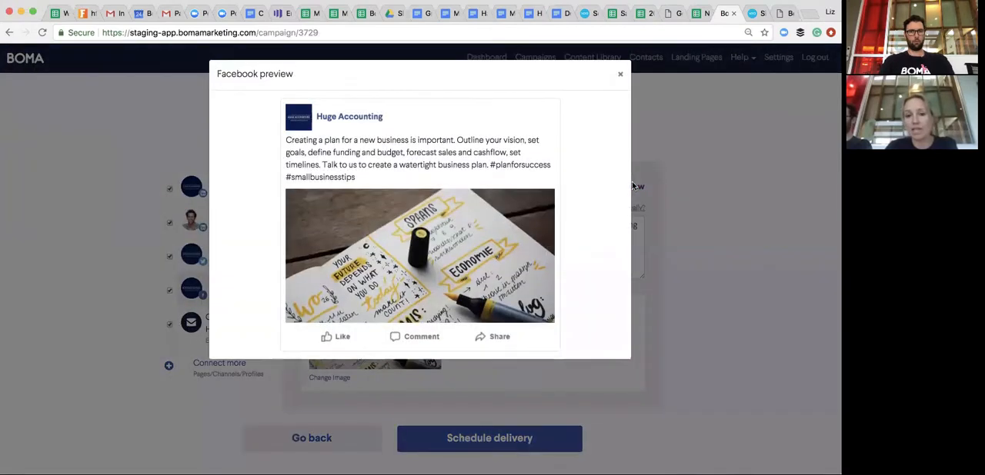
pyautogui.click(620, 74)
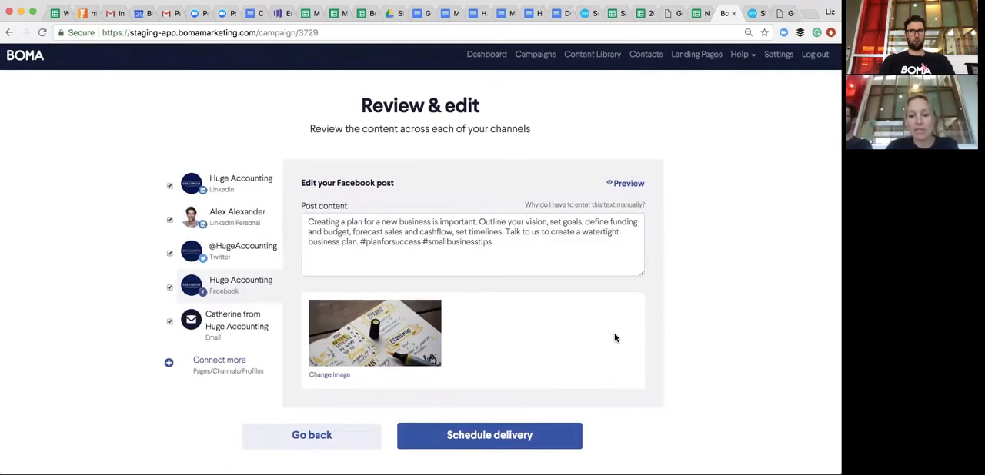
# - Schedule the campaign's delivery for October 26, 2018 at 10:15 AM, keeping the Pacific/Auckland timezone
pyautogui.click(485, 439)
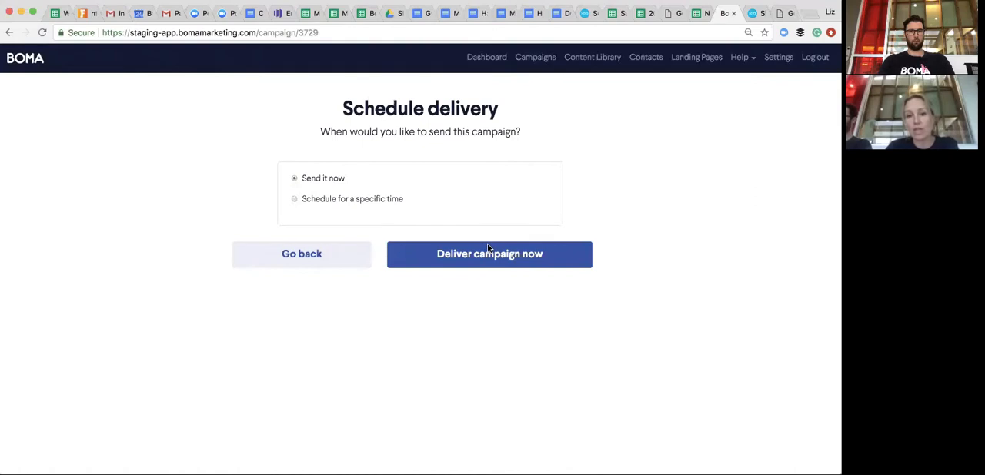
pyautogui.click(295, 201)
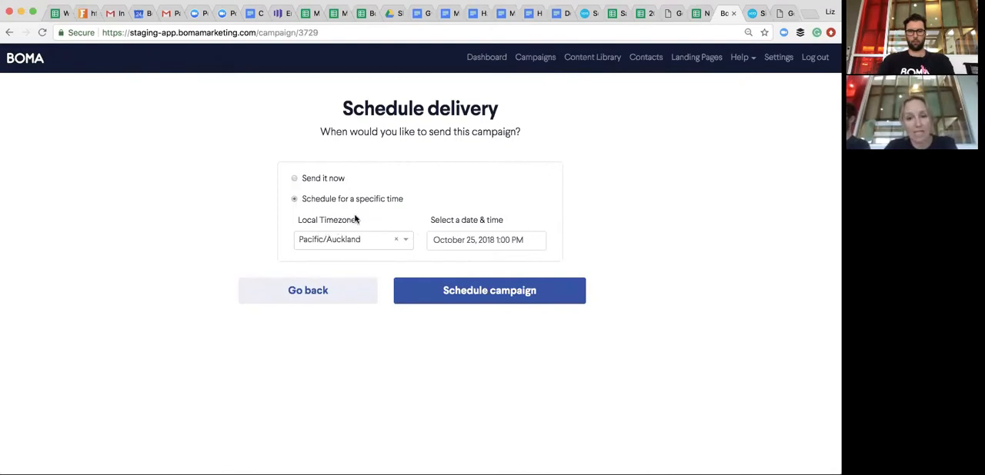
pyautogui.click(491, 239)
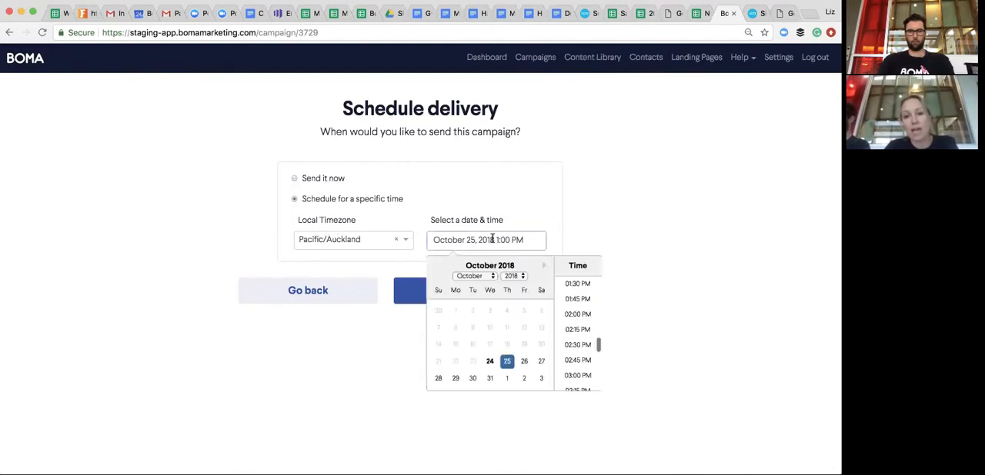
pyautogui.click(524, 363)
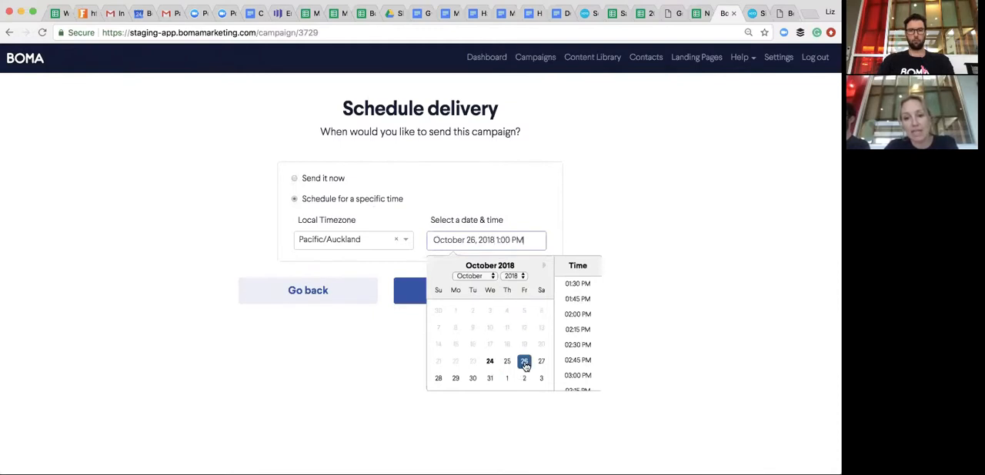
pyautogui.scroll(3, 575, 315)
pyautogui.scroll(4, 575, 316)
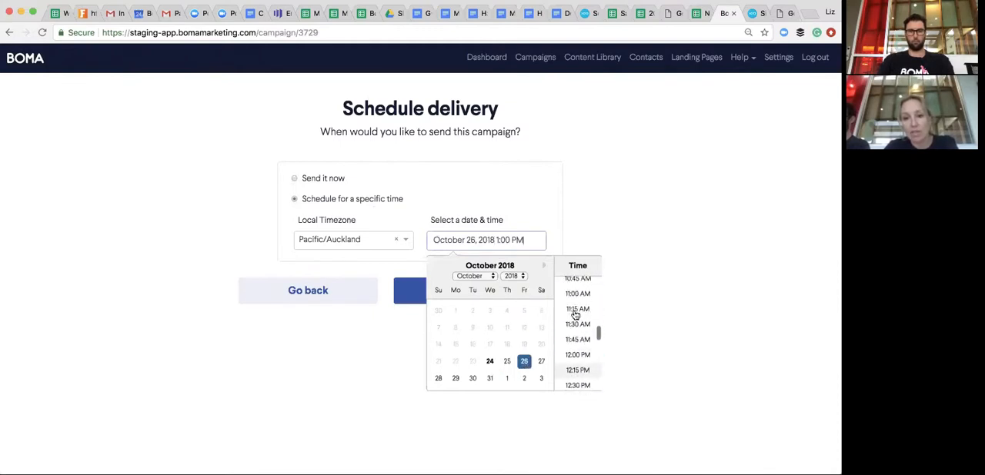
pyautogui.click(575, 297)
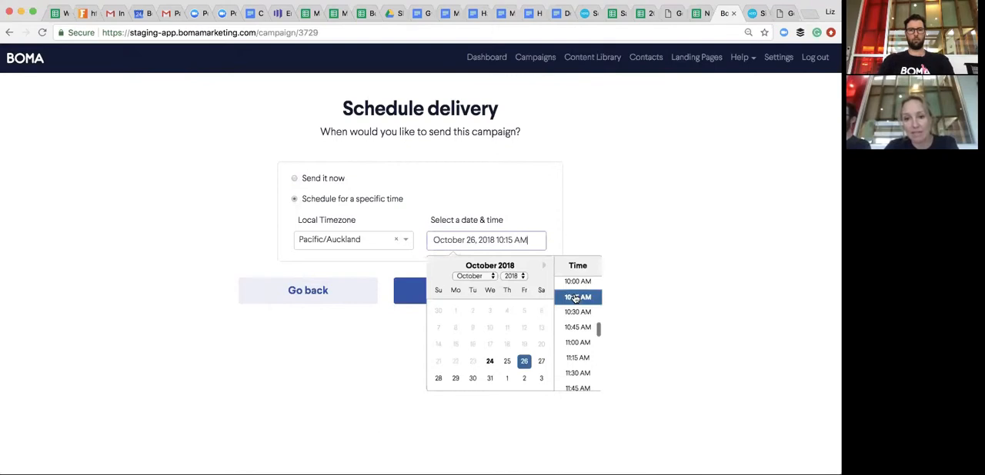
pyautogui.click(558, 223)
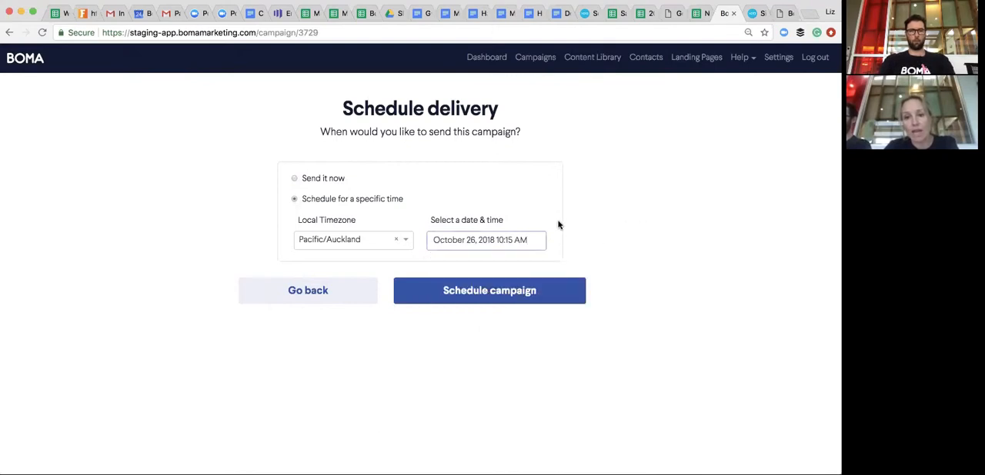
pyautogui.click(521, 290)
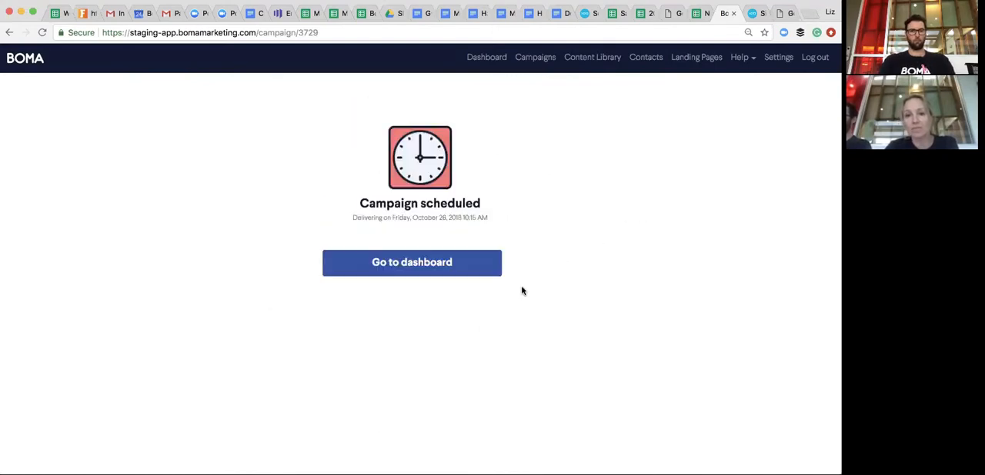
# - Look through the campaigns list and open the results of "You need a plan for your business!" created September 25th 2018
pyautogui.click(545, 60)
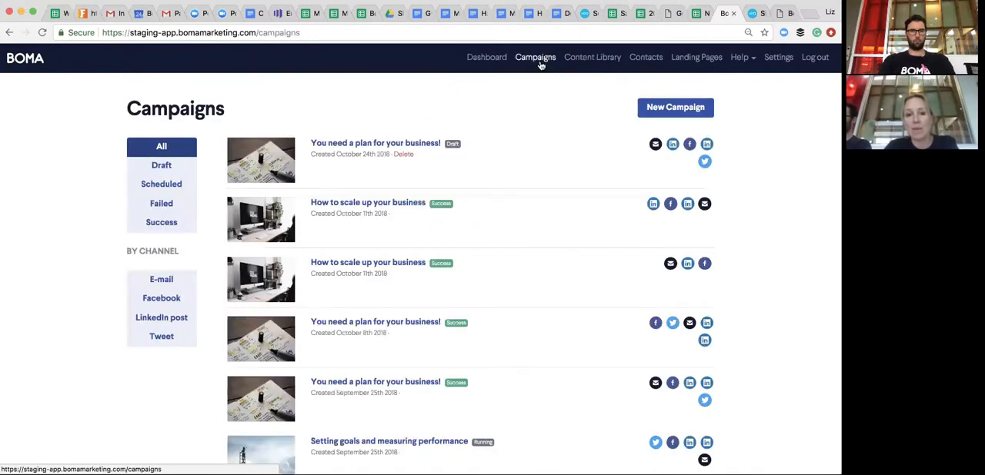
pyautogui.scroll(-3, 495, 276)
pyautogui.scroll(-10, 495, 275)
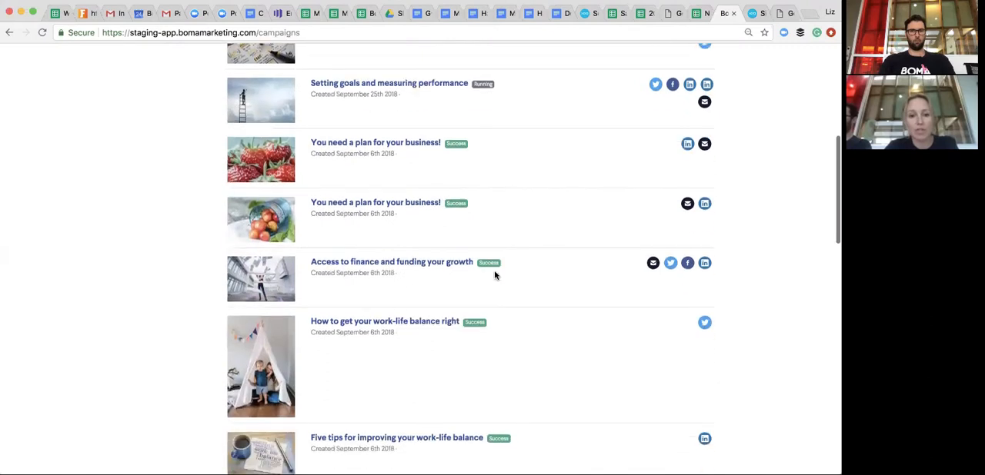
pyautogui.scroll(10, 495, 276)
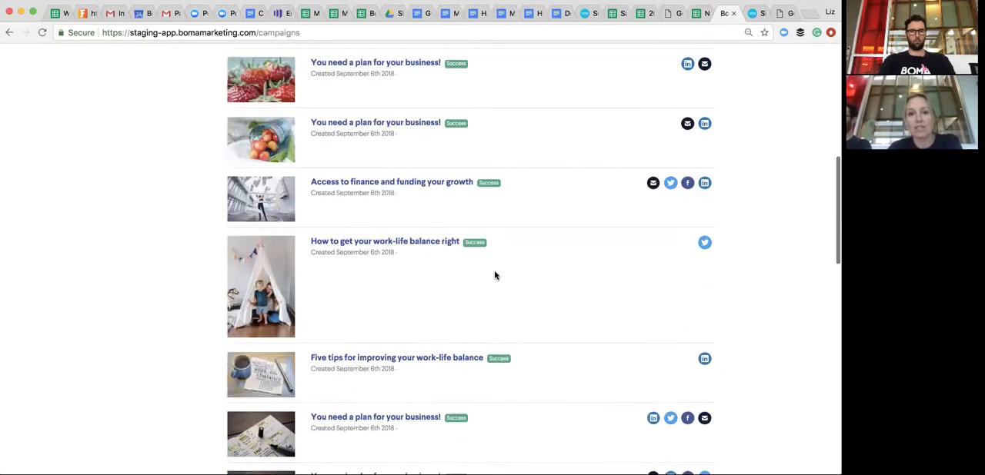
pyautogui.scroll(1, 495, 276)
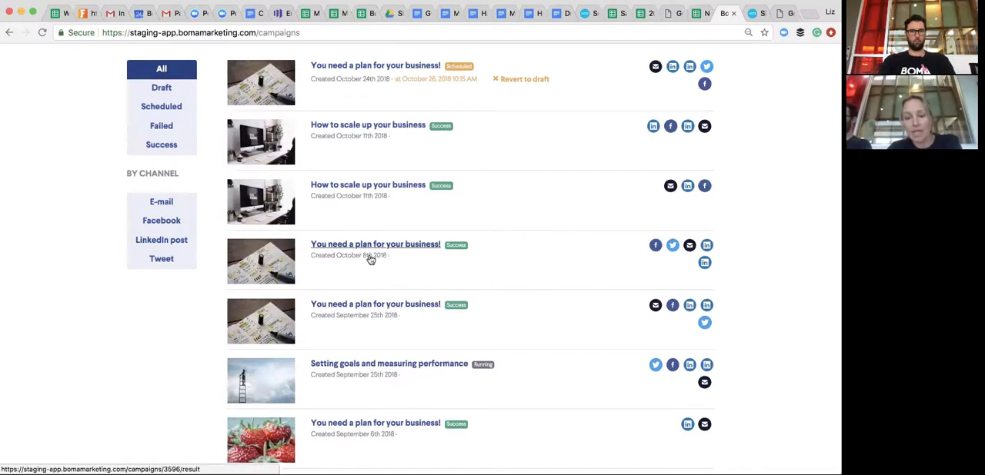
pyautogui.click(373, 306)
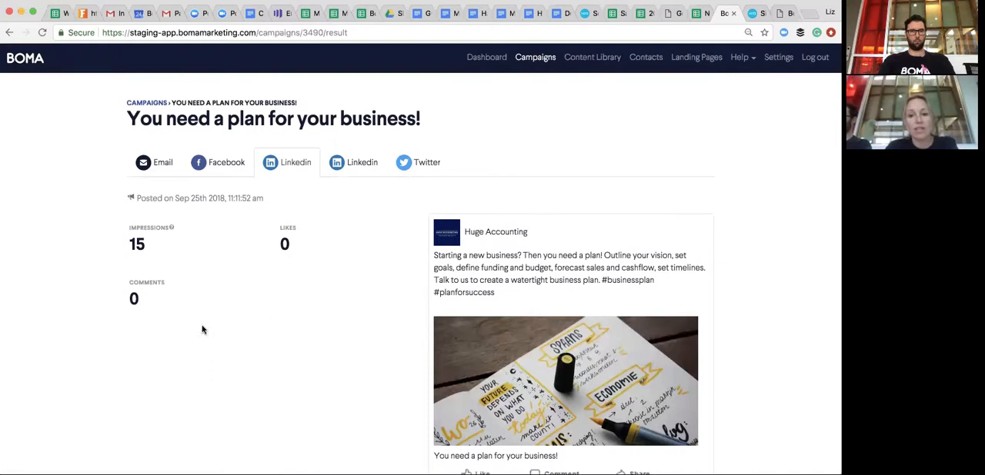
# - View the campaign's email results and the list of recipients who opened it, and return to the results page
pyautogui.click(161, 169)
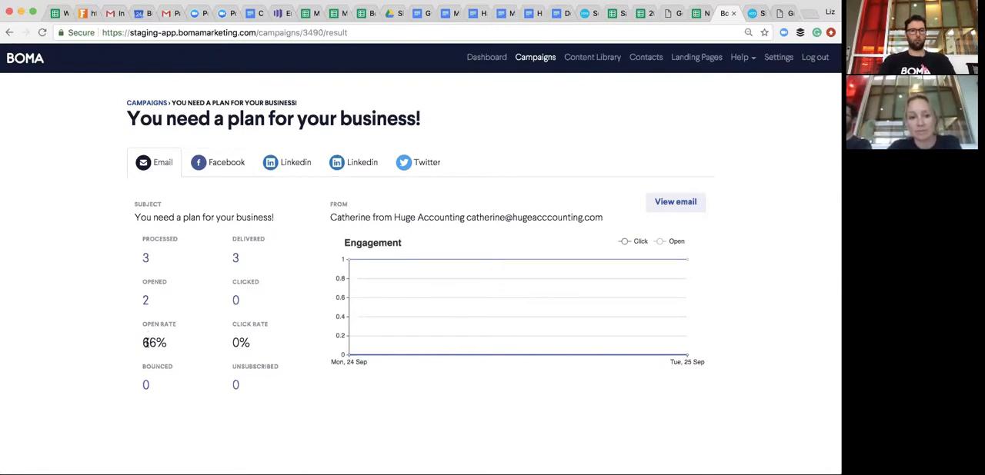
pyautogui.click(146, 302)
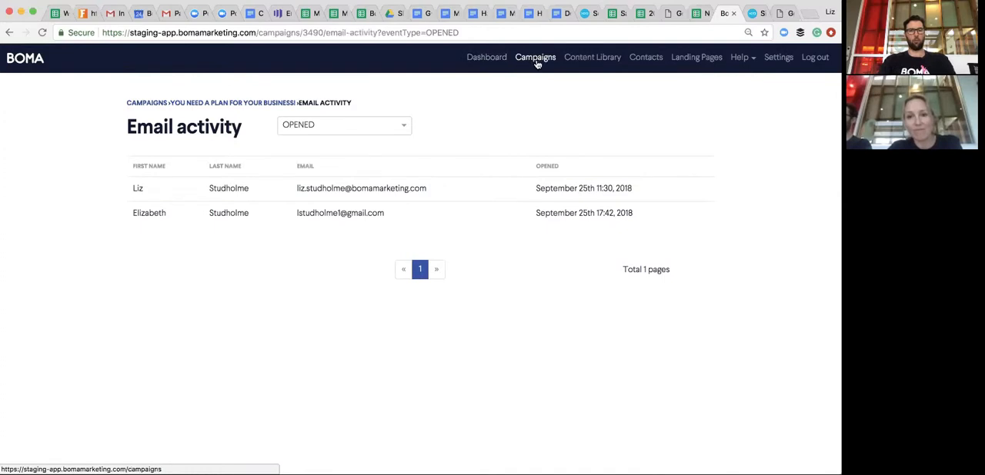
pyautogui.click(8, 33)
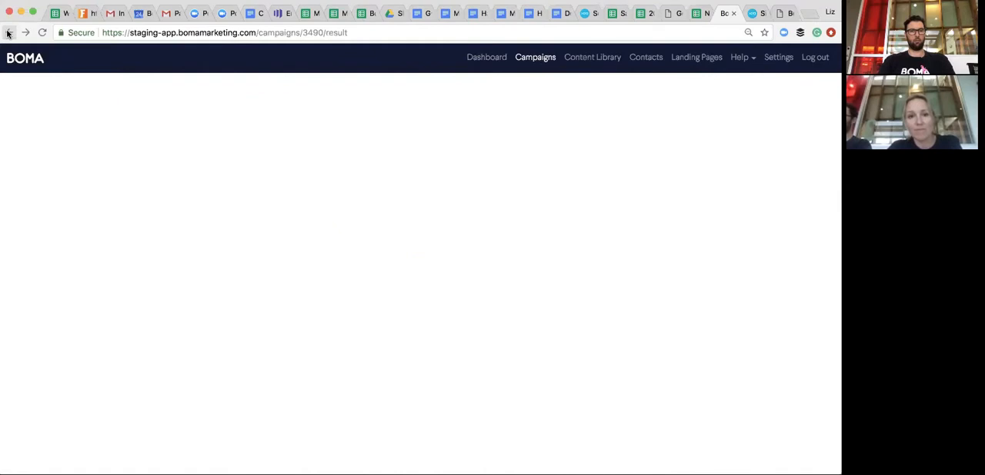
# - View the campaign's Facebook, LinkedIn and Twitter results
pyautogui.click(230, 164)
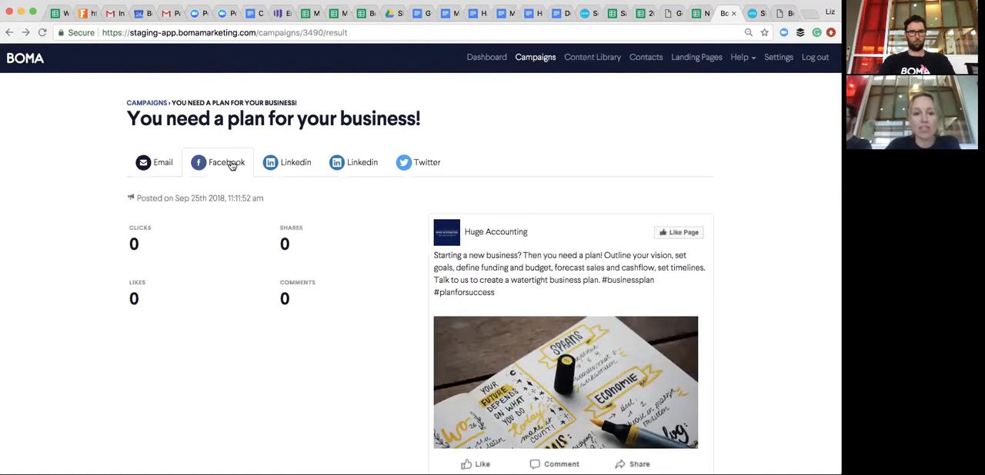
pyautogui.click(294, 163)
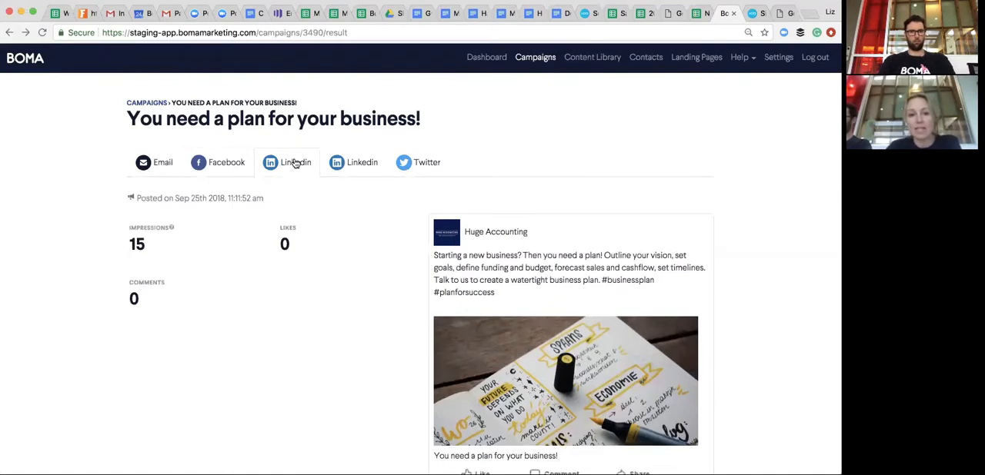
pyautogui.click(425, 165)
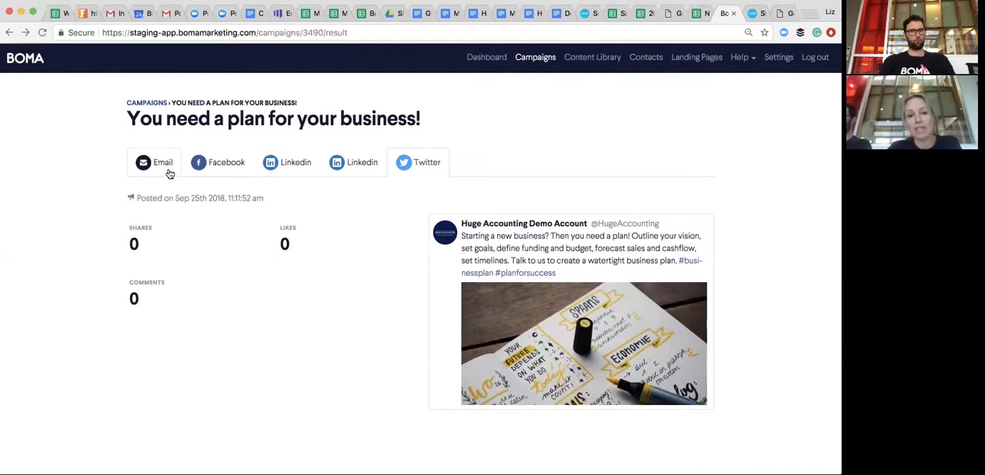
# - Return to the dashboard, choose a landing page as the new campaign type, and open the "Managed Superfund Advice" landing page
pyautogui.click(489, 59)
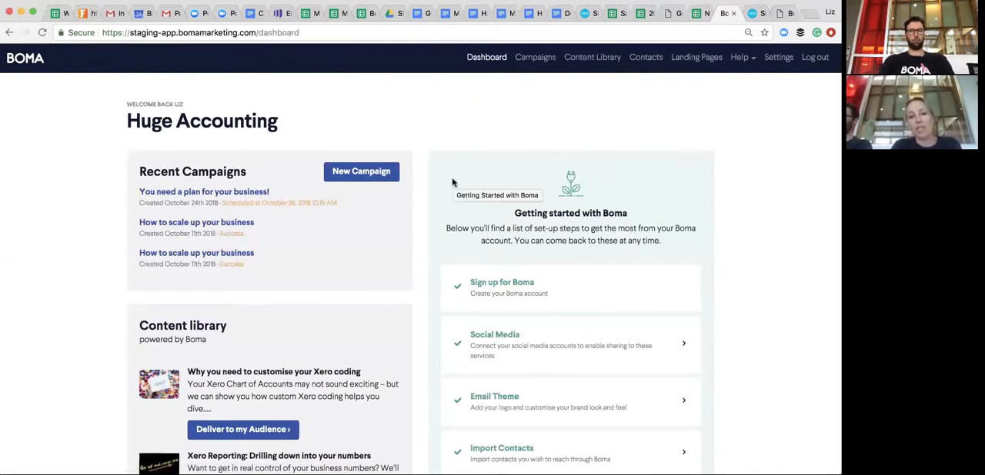
pyautogui.click(374, 179)
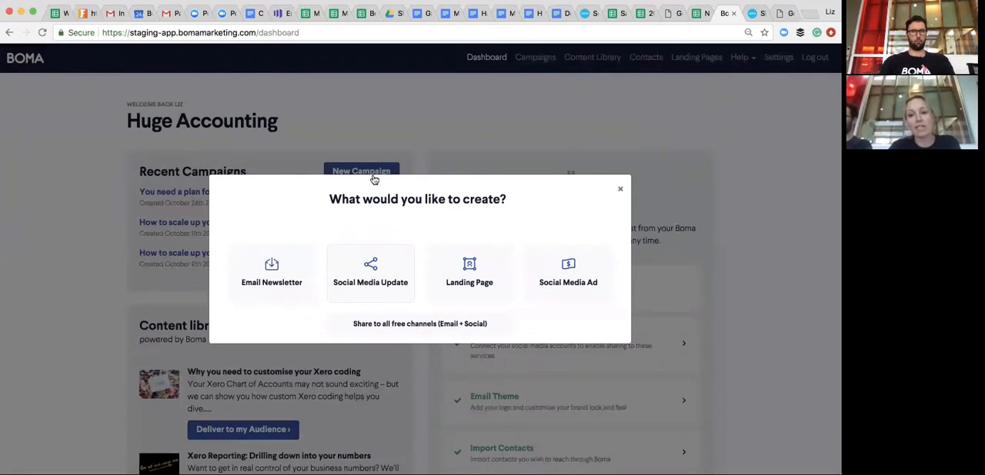
pyautogui.click(477, 274)
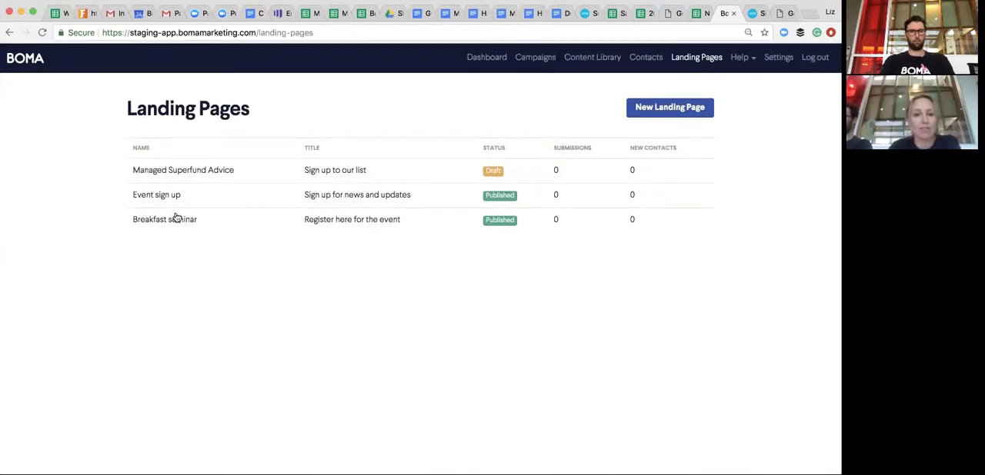
pyautogui.click(180, 173)
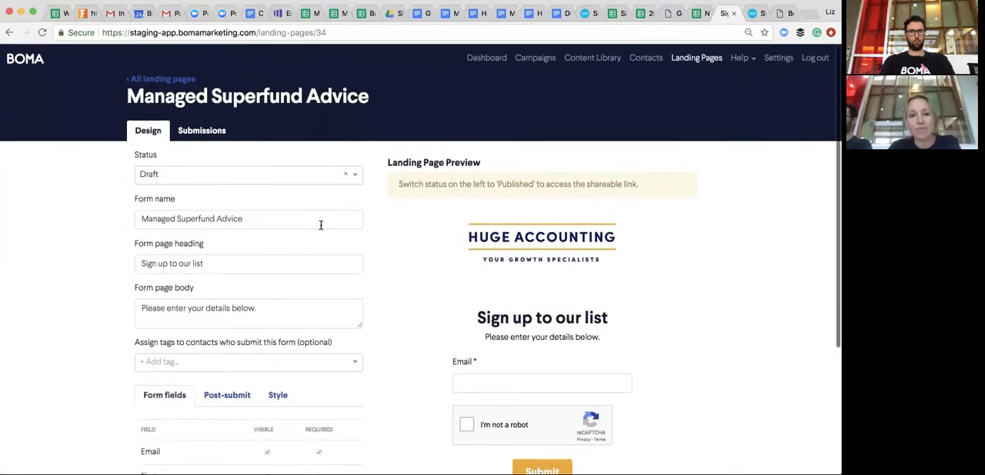
# - Examine the landing page's design settings, form name and preview
pyautogui.scroll(-2, 321, 227)
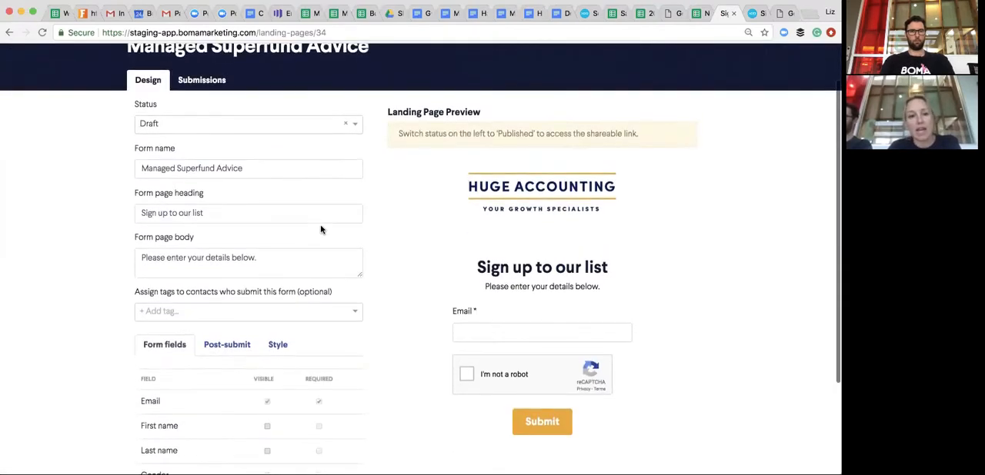
pyautogui.scroll(1, 321, 229)
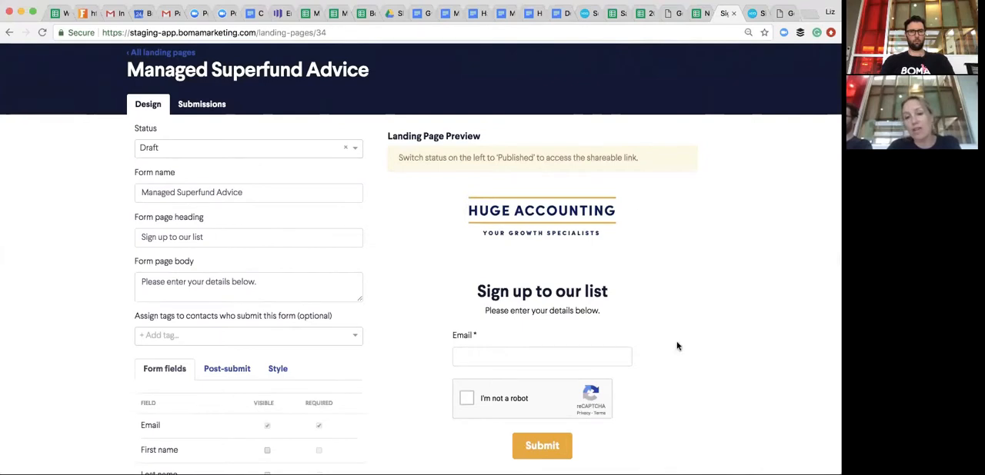
pyautogui.scroll(-2, 661, 356)
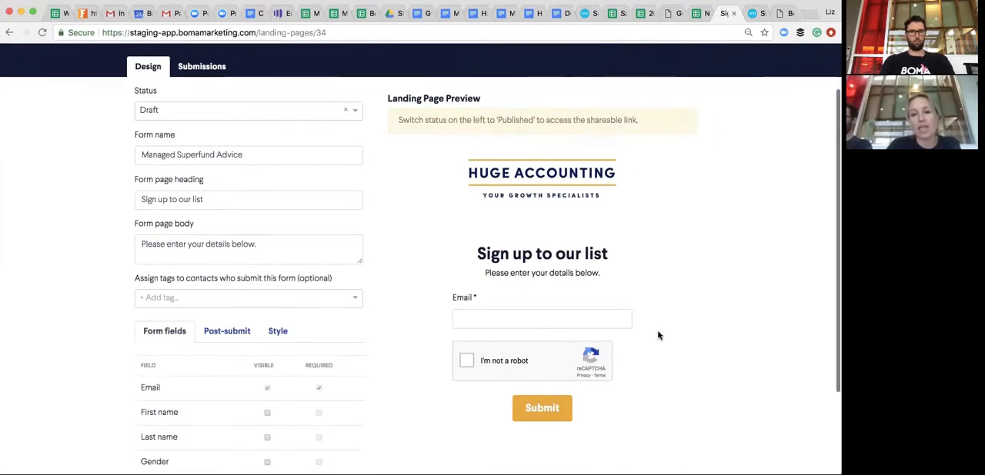
pyautogui.scroll(-1, 658, 335)
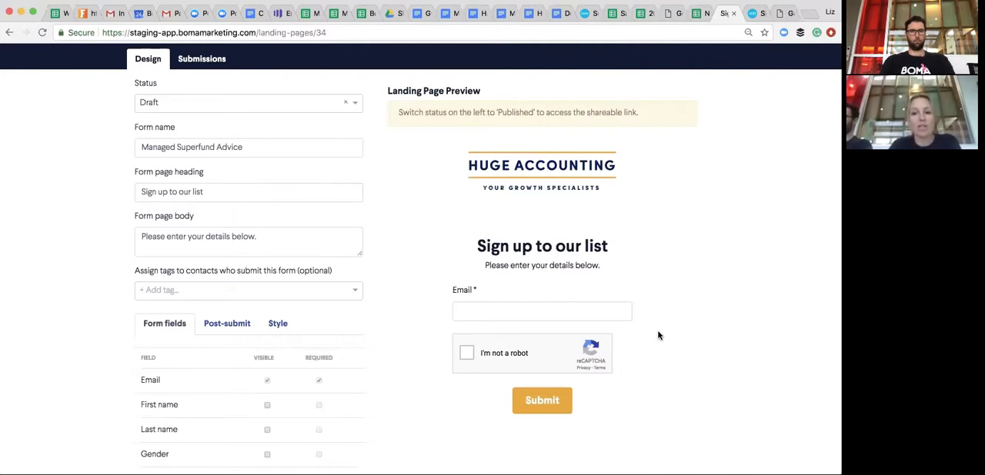
pyautogui.scroll(2, 554, 297)
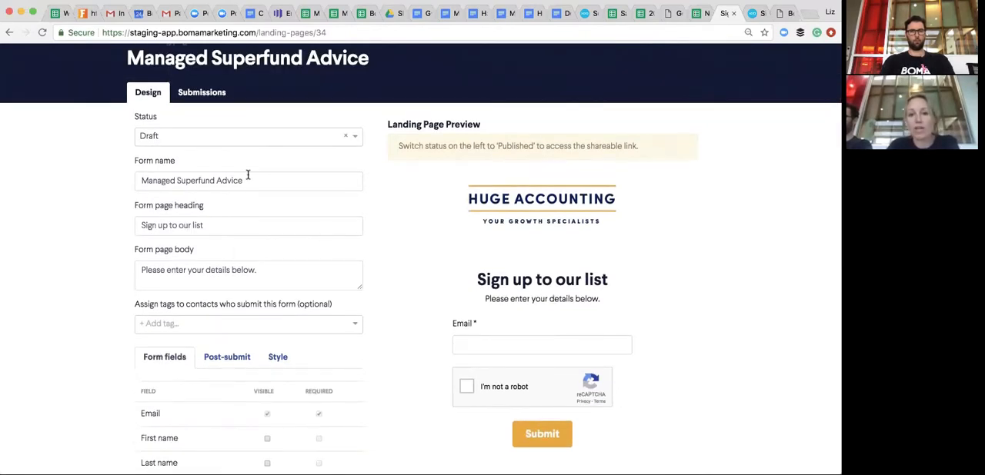
pyautogui.click(262, 187)
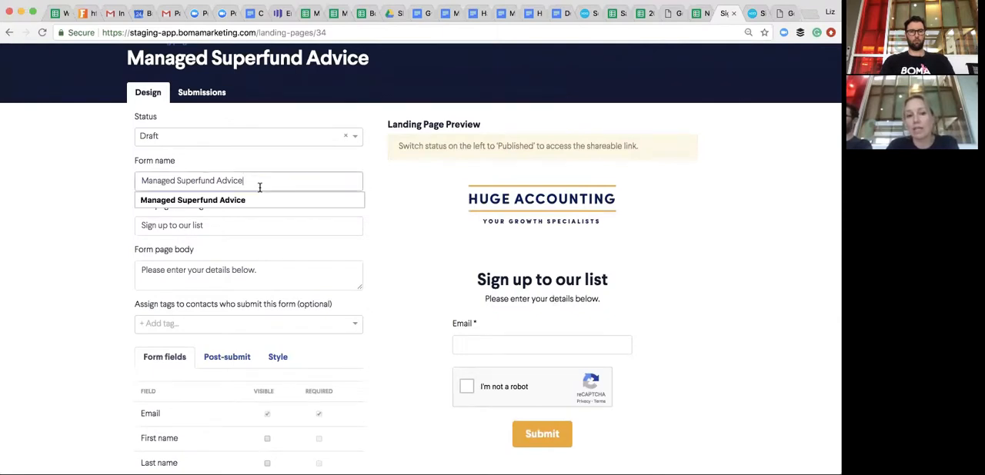
pyautogui.moveTo(259, 187); pyautogui.dragTo(144, 183)
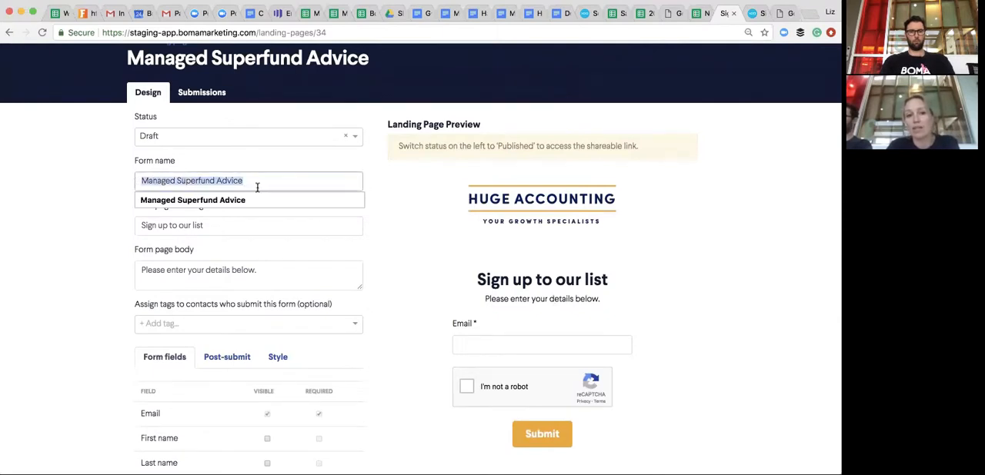
pyautogui.scroll(-1, 256, 189)
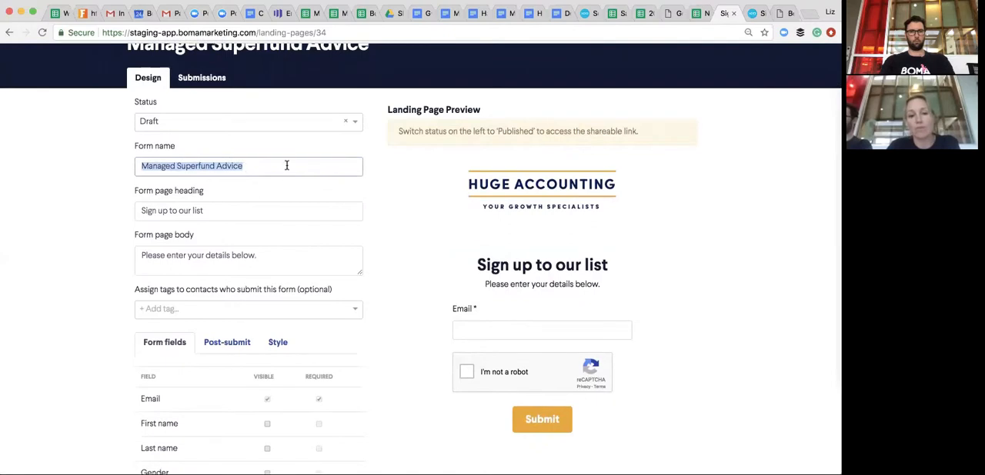
pyautogui.scroll(-3, 277, 196)
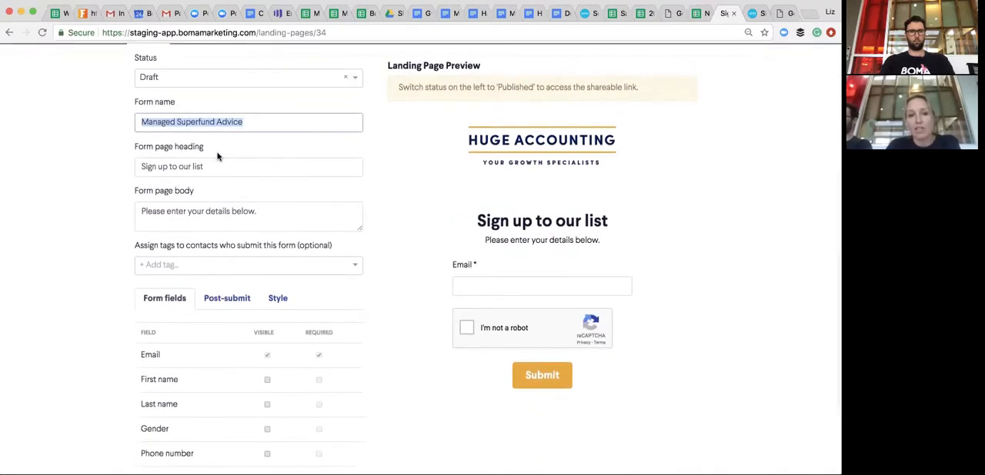
# - Set the form page heading to "Find out more about our superfund advice team."
pyautogui.click(214, 171)
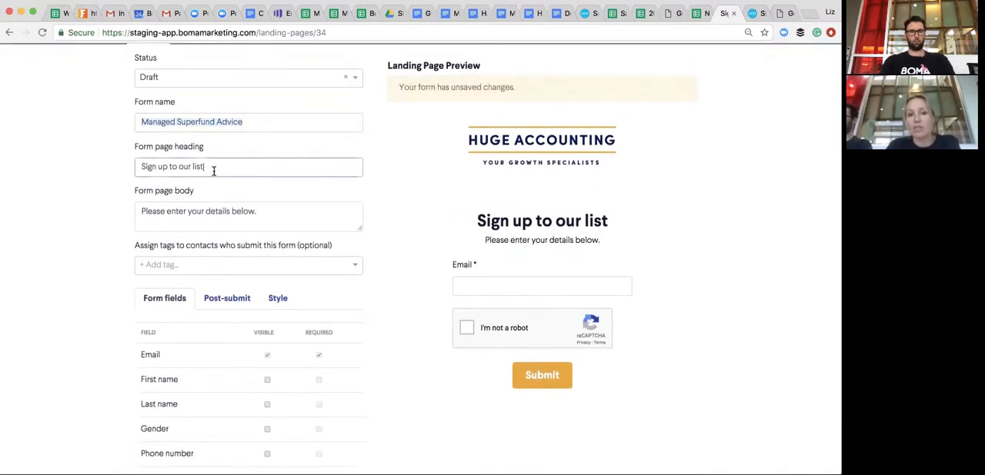
pyautogui.press('BackSpace')
pyautogui.press('BackSpace')
pyautogui.press('BackSpace')
pyautogui.press('BackSpace')
pyautogui.press('BackSpace')
pyautogui.press('BackSpace')
pyautogui.press('BackSpace')
pyautogui.press('BackSpace')
pyautogui.press('BackSpace')
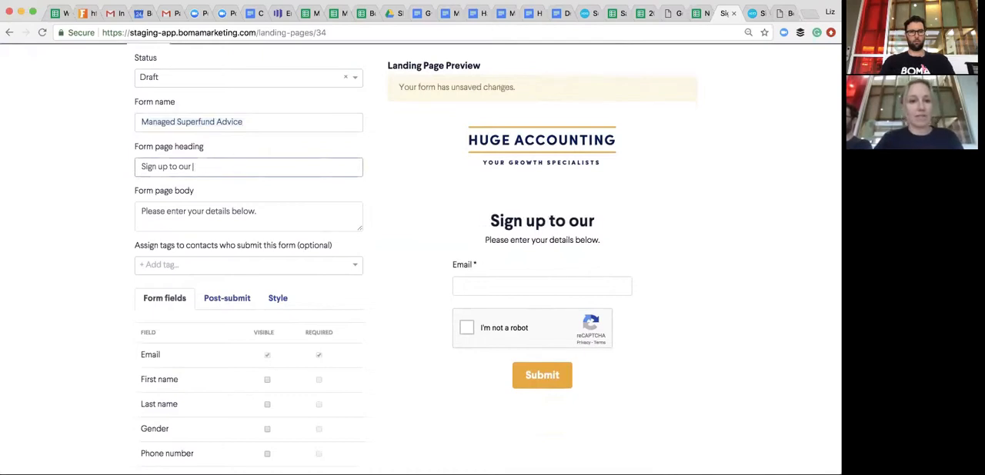
pyautogui.hotkey('ctrl', 'a')
pyautogui.write('Find out more about our superfund advice team.')
# - Make the First name, Last name and Company Name fields visible and include the required 'Terms and Conditions' checkbox
pyautogui.scroll(-3, 257, 216)
pyautogui.scroll(-3, 257, 215)
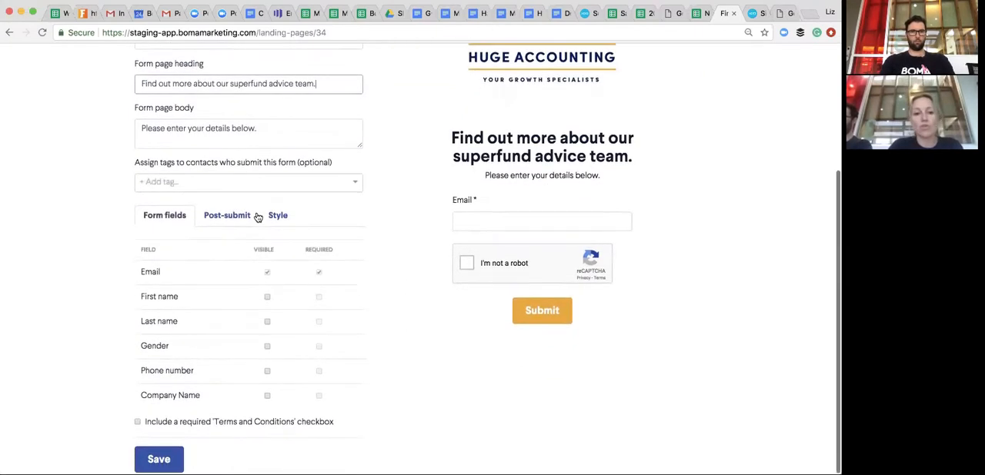
pyautogui.click(268, 299)
pyautogui.click(268, 323)
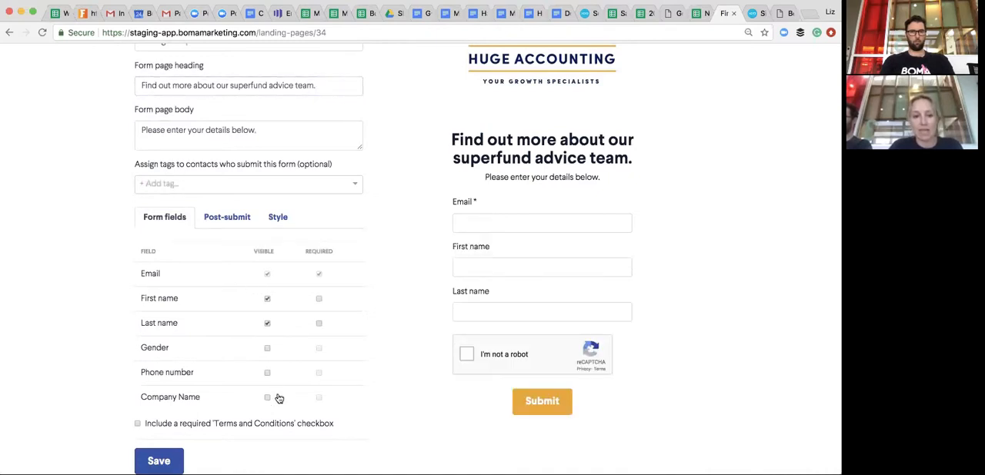
pyautogui.click(268, 398)
pyautogui.scroll(-1, 147, 400)
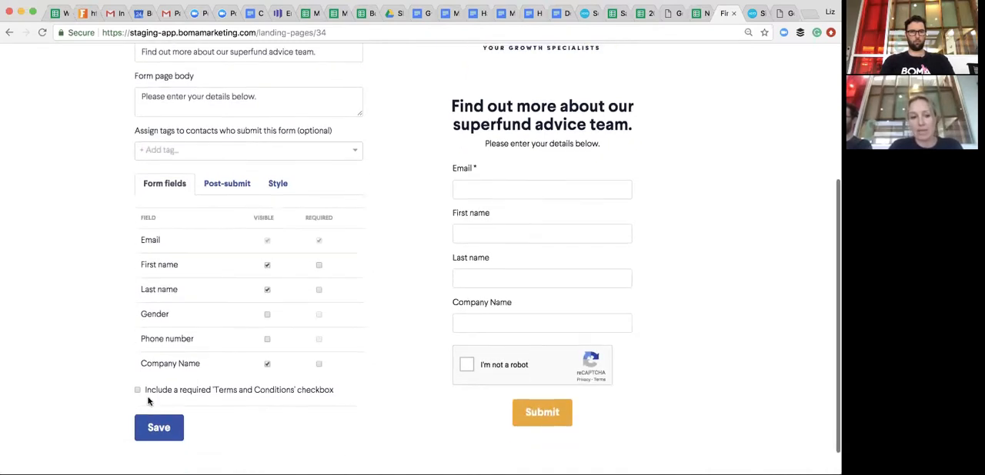
pyautogui.click(138, 382)
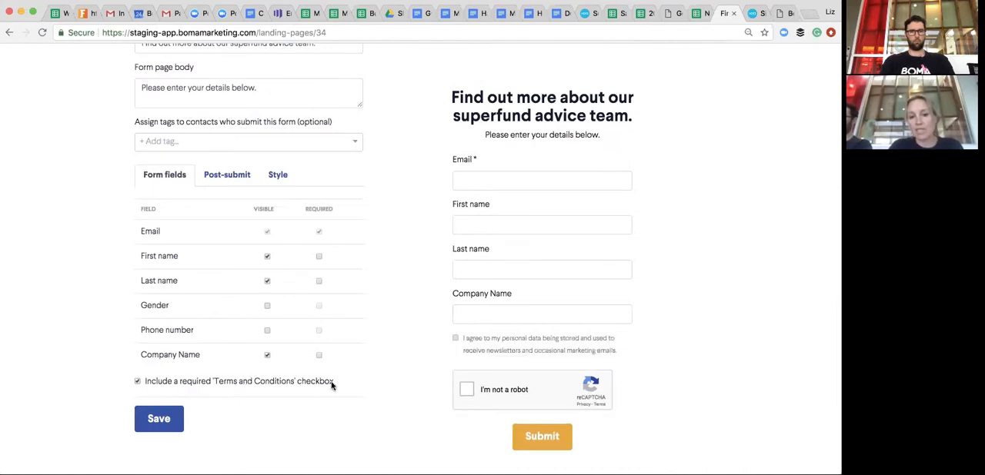
# - Check the form preview with its added fields and consent checkbox, and try to save the form
pyautogui.scroll(1, 345, 405)
pyautogui.scroll(1, 345, 405)
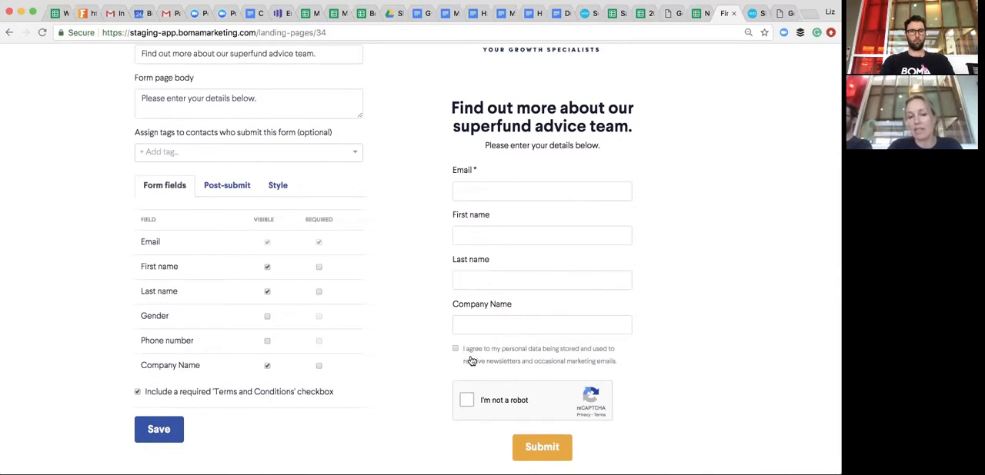
pyautogui.scroll(2, 378, 347)
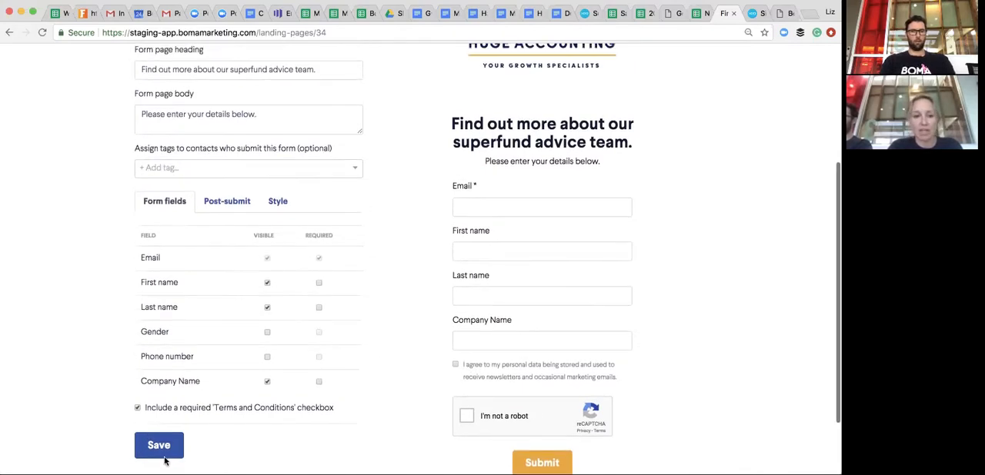
pyautogui.scroll(1, 343, 374)
pyautogui.scroll(-2, 343, 374)
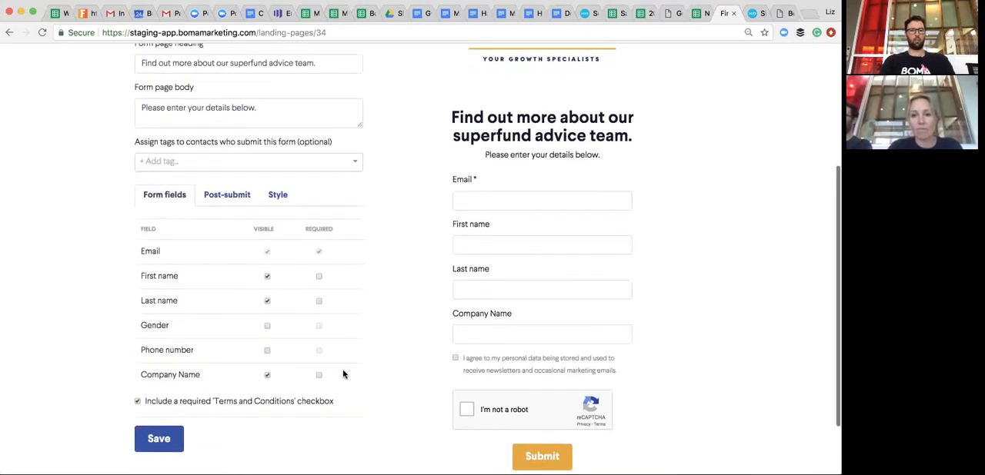
pyautogui.click(158, 440)
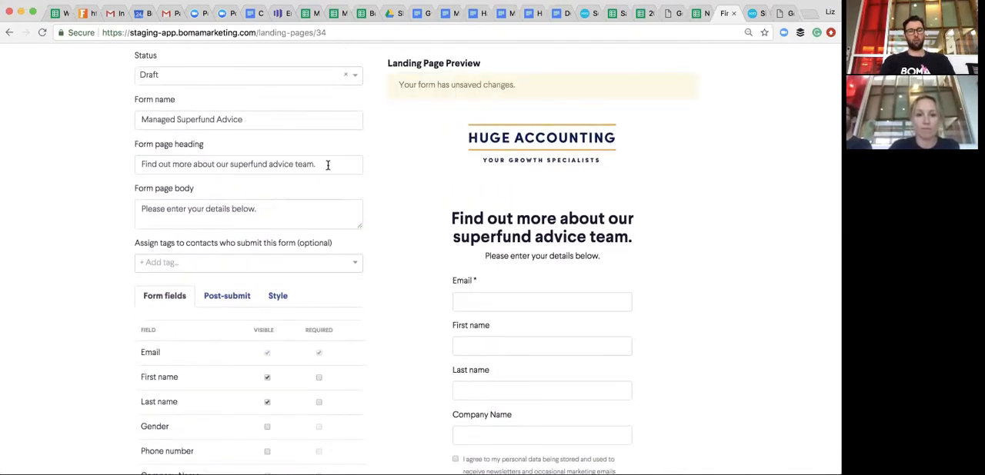
# - Replace the form page heading with "Book a time with our team for one hour free advisory"
pyautogui.moveTo(330, 164); pyautogui.dragTo(135, 167)
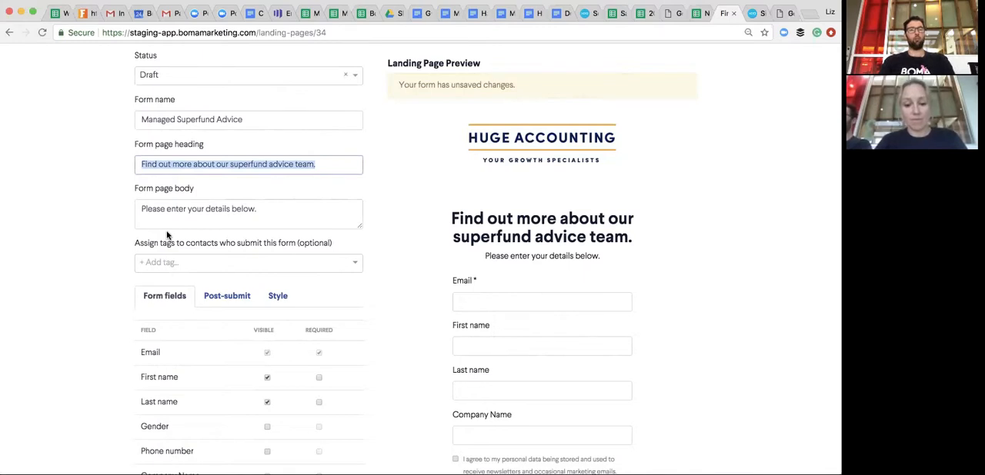
pyautogui.write('Book a time with our team for')
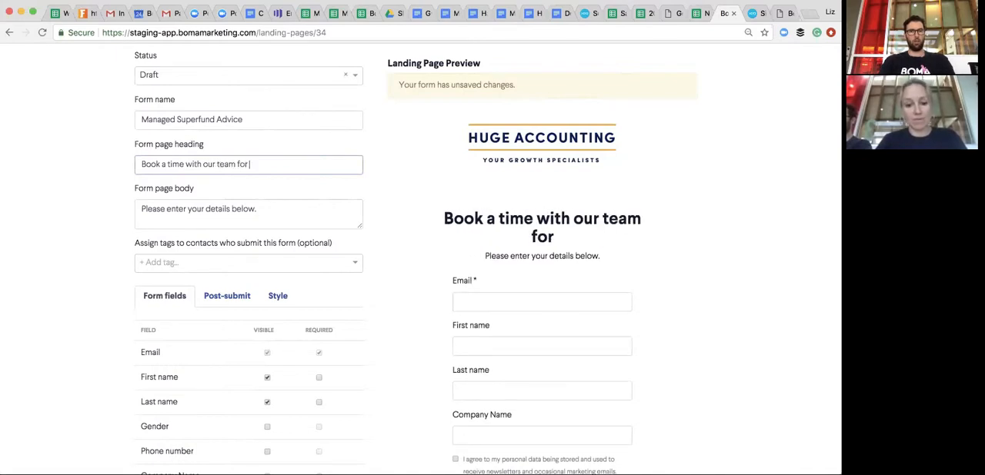
pyautogui.write(' one ')
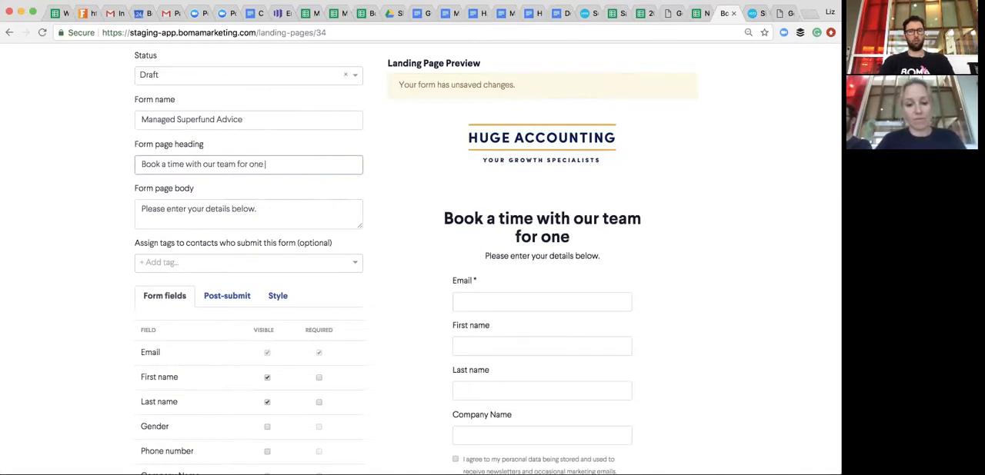
pyautogui.write('hour free')
pyautogui.write('advisory')
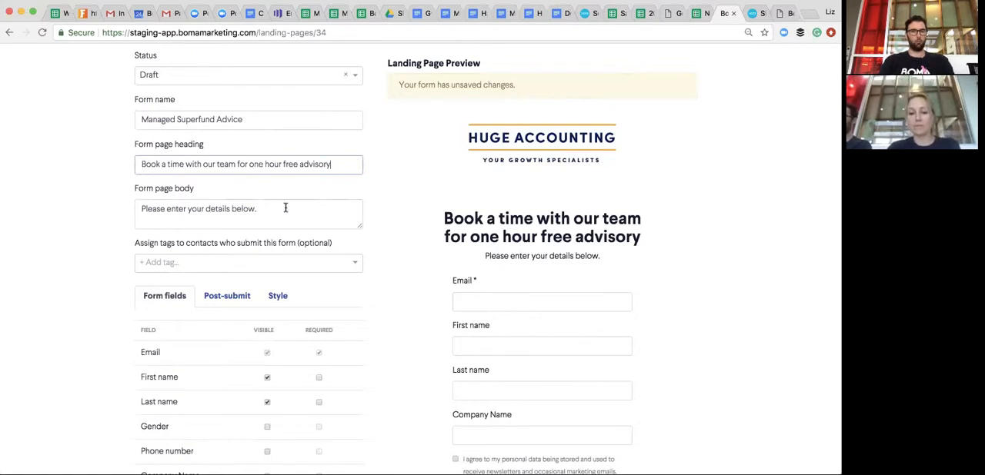
# - Create a "free hour advisory" tag and assign it to contacts who submit the form
pyautogui.scroll(-1, 282, 323)
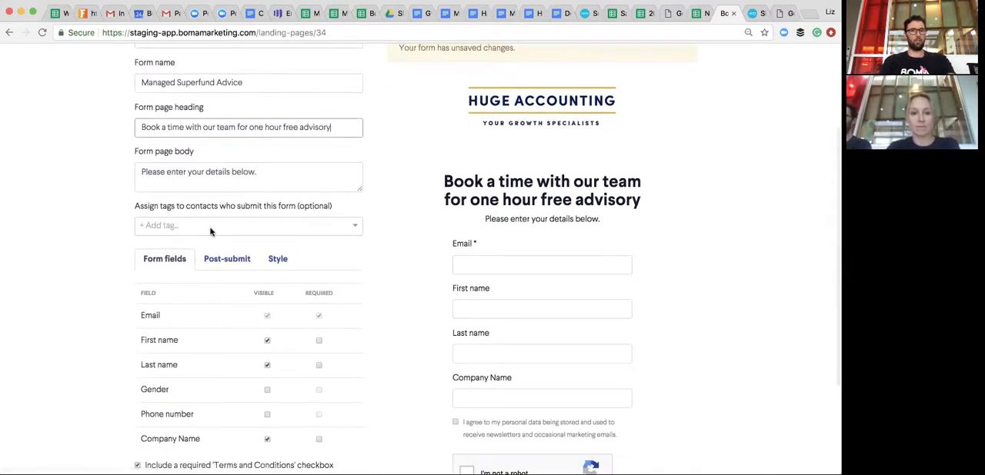
pyautogui.click(210, 226)
pyautogui.write('free')
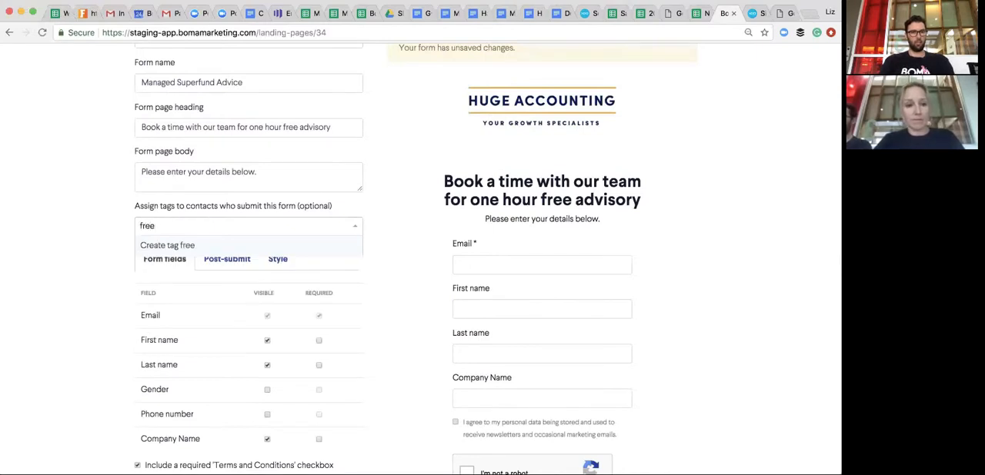
pyautogui.write(' hour a')
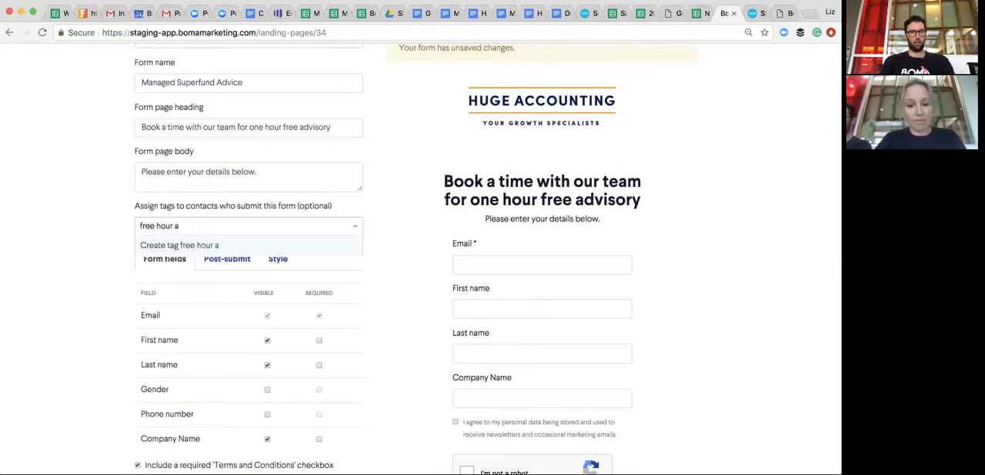
pyautogui.write('dvisory')
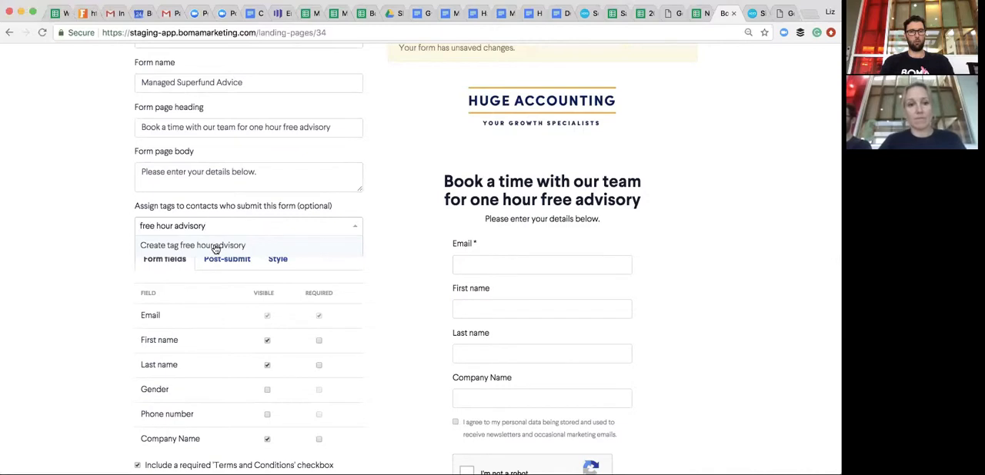
pyautogui.click(217, 247)
pyautogui.click(374, 192)
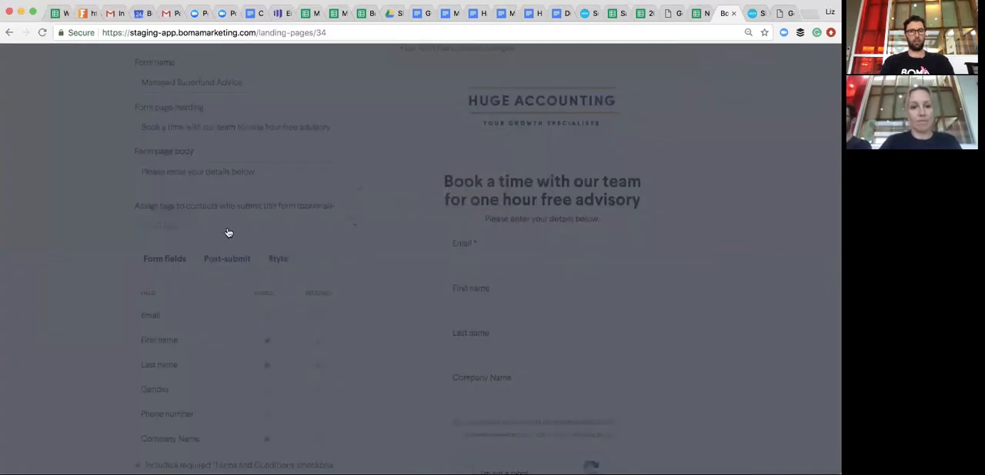
# - Set the landing page's status to Published and save the form
pyautogui.scroll(4, 280, 215)
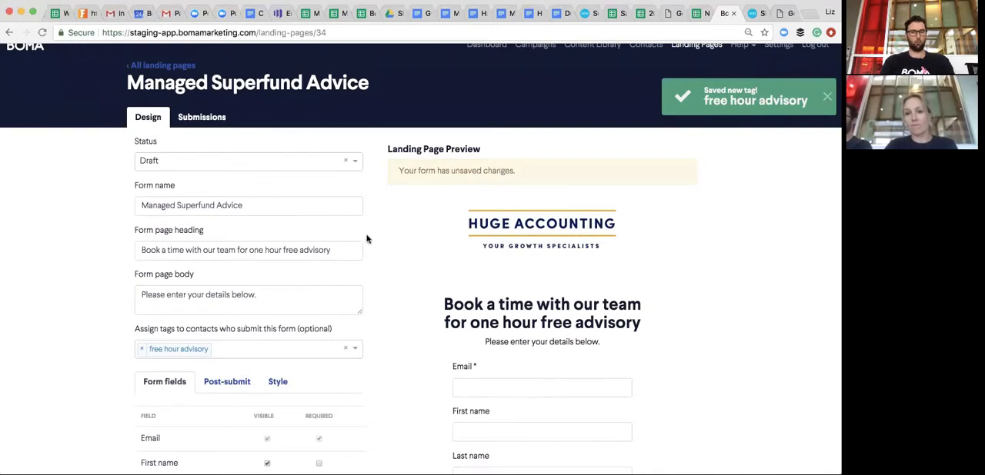
pyautogui.scroll(1, 366, 239)
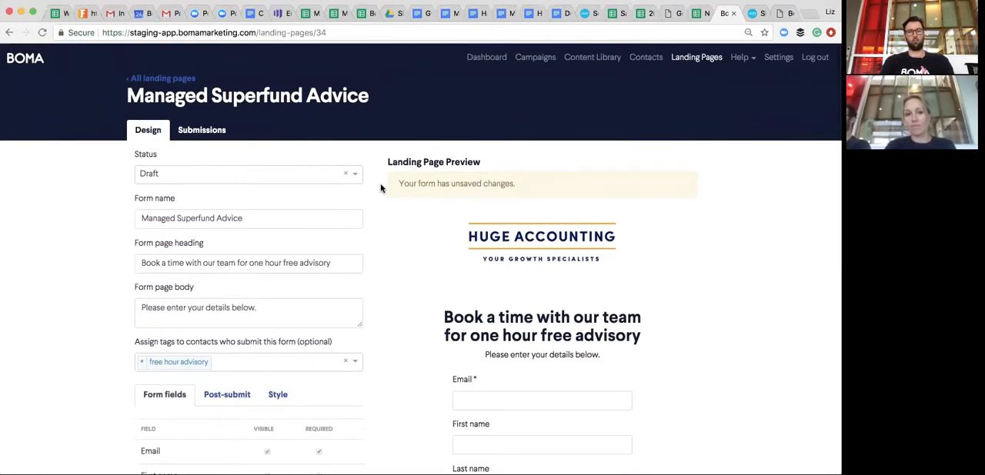
pyautogui.click(346, 177)
pyautogui.click(257, 215)
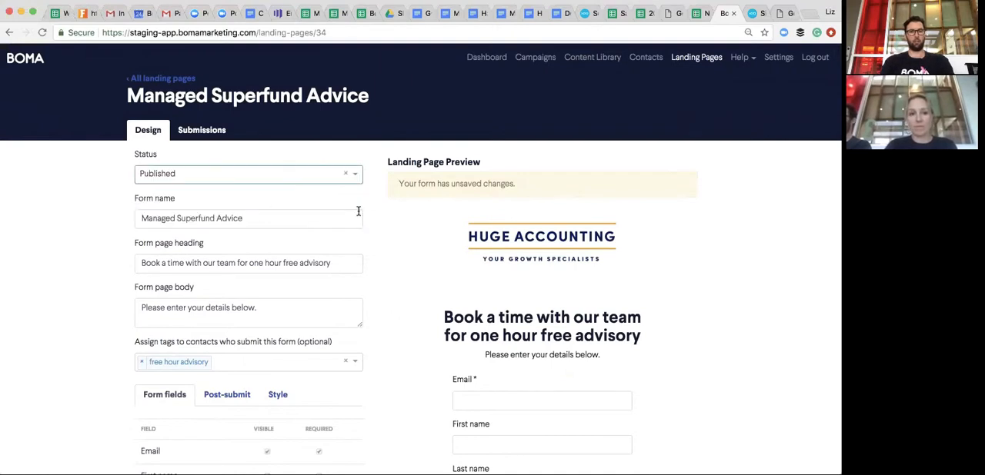
pyautogui.scroll(-6, 350, 220)
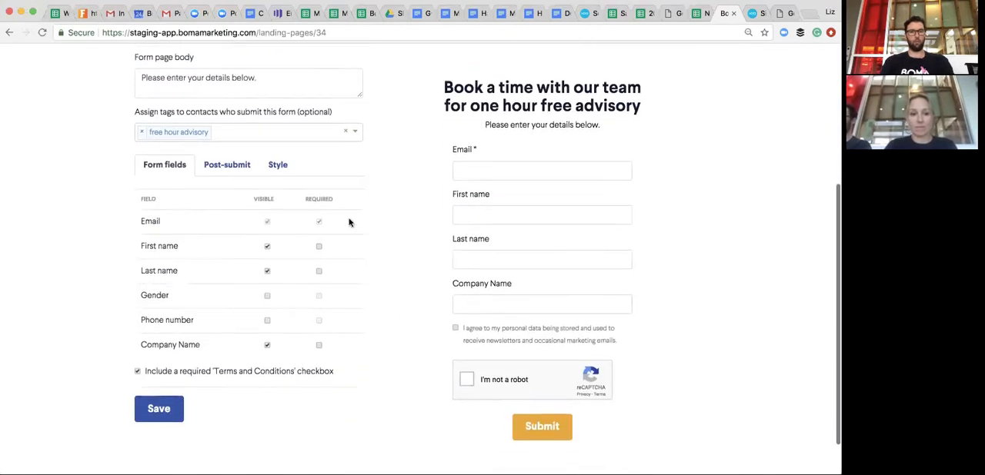
pyautogui.click(162, 419)
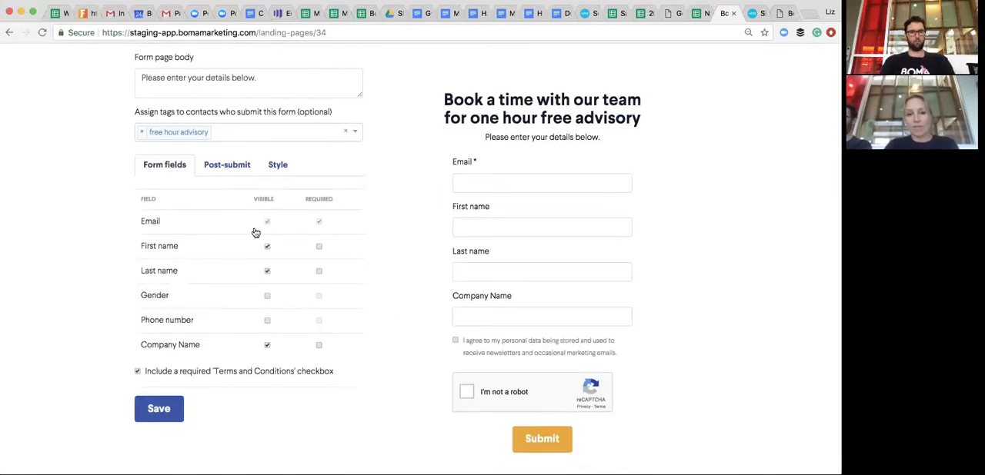
# - View the post-submit settings and the preview of the message shown to visitors
pyautogui.click(233, 168)
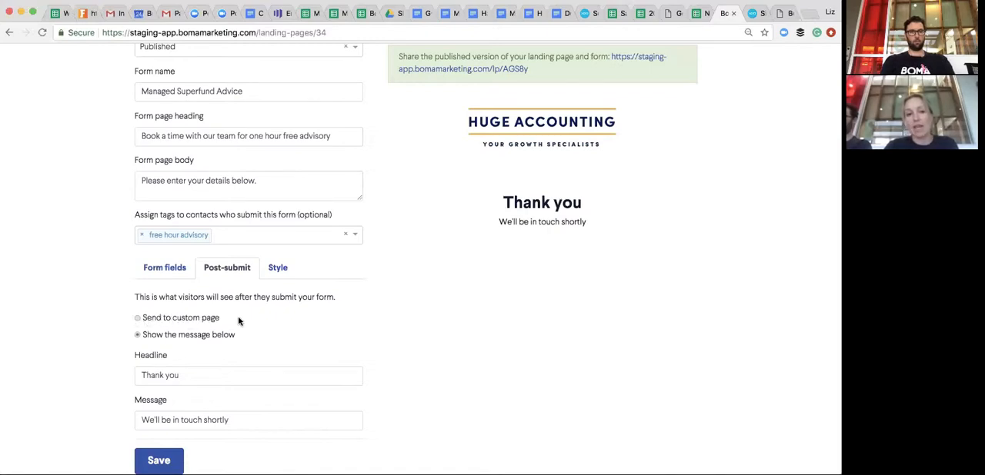
pyautogui.scroll(3, 210, 318)
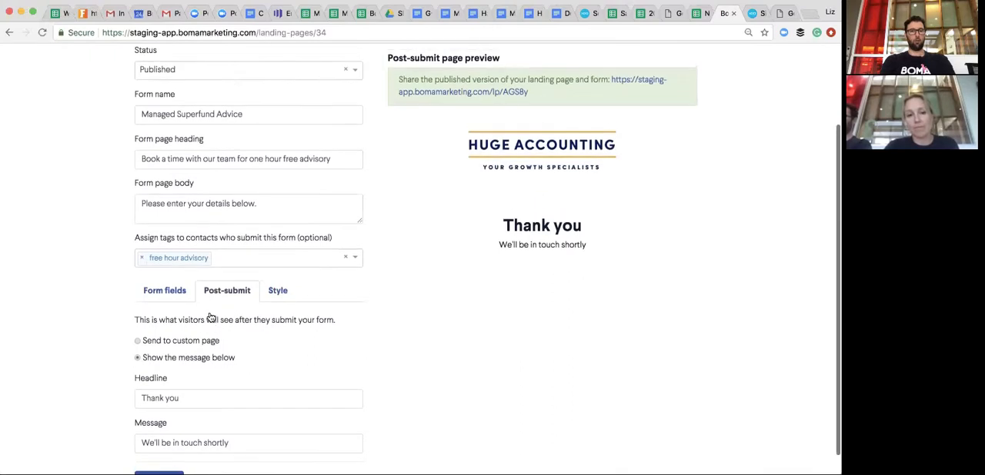
pyautogui.scroll(-2, 211, 315)
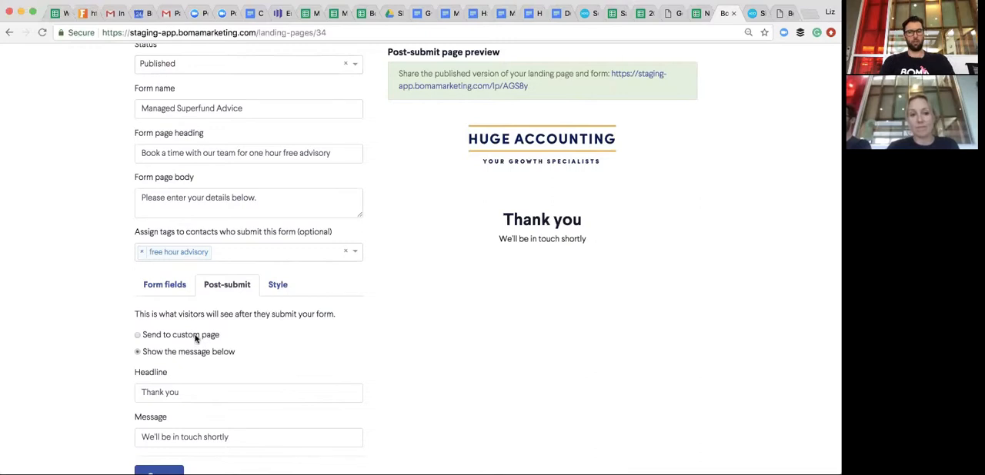
pyautogui.scroll(1, 196, 338)
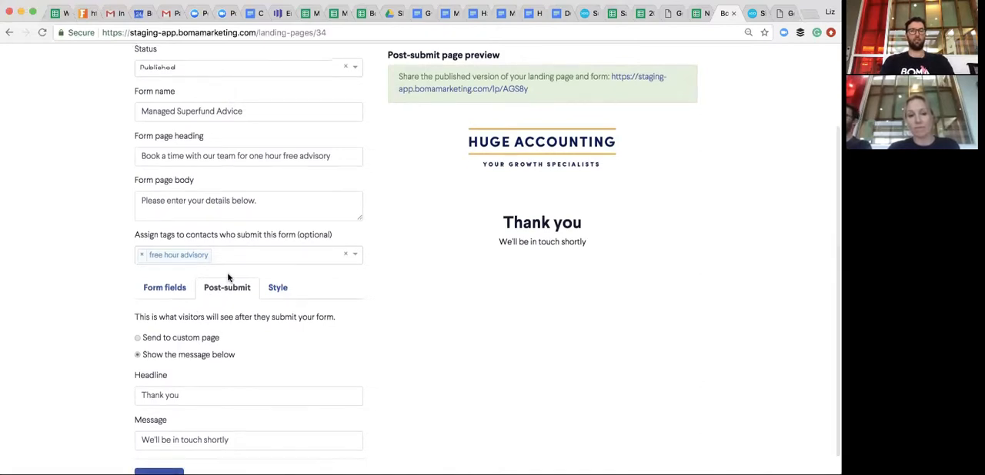
pyautogui.scroll(1, 228, 277)
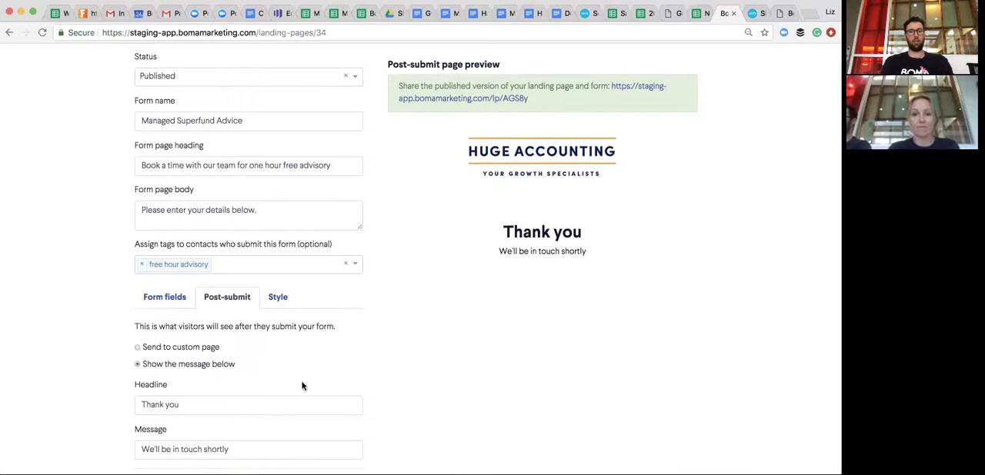
pyautogui.scroll(1, 243, 343)
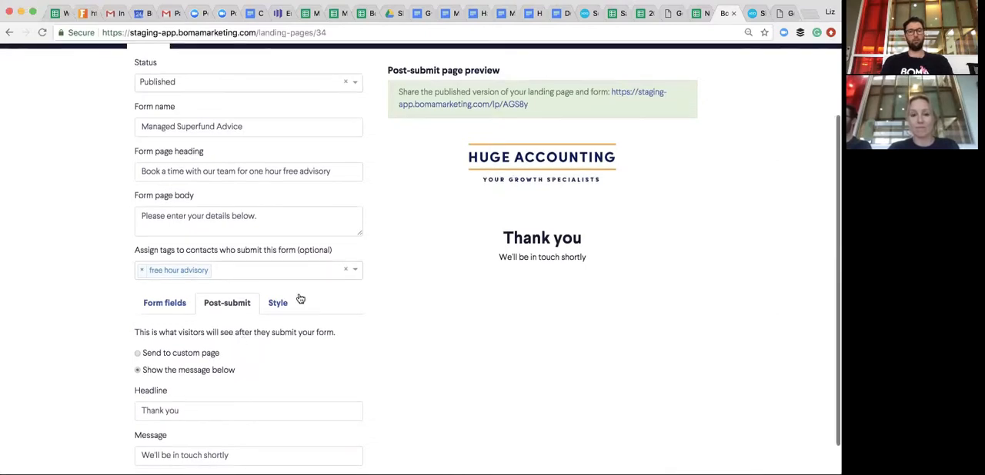
pyautogui.scroll(-1, 306, 295)
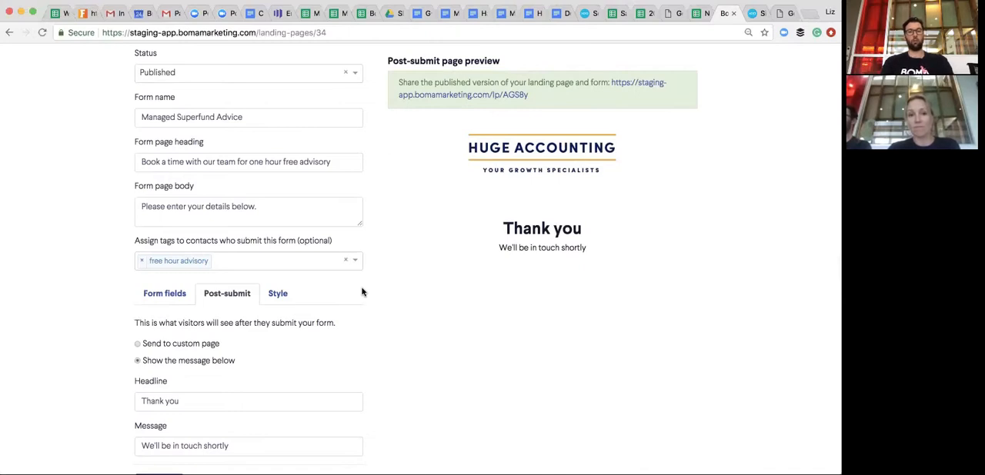
# - Highlight the share link to the published version of the landing page and form
pyautogui.scroll(2, 362, 291)
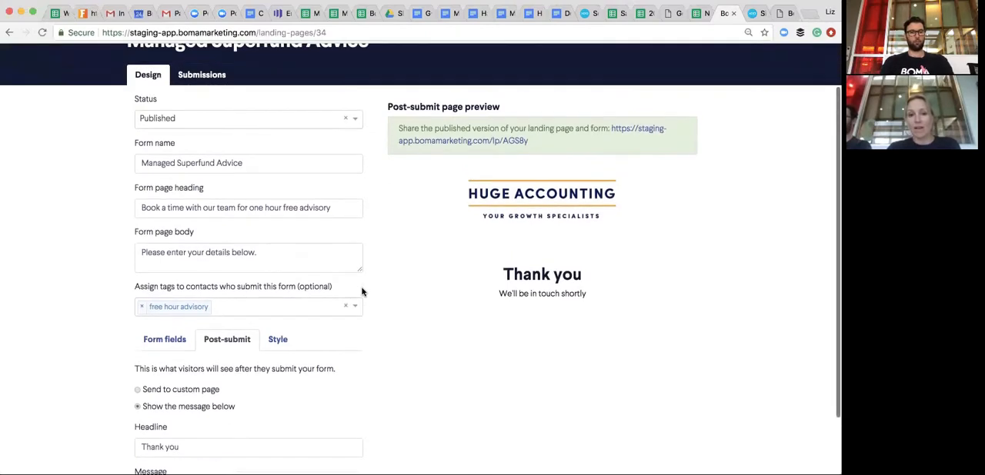
pyautogui.scroll(2, 289, 247)
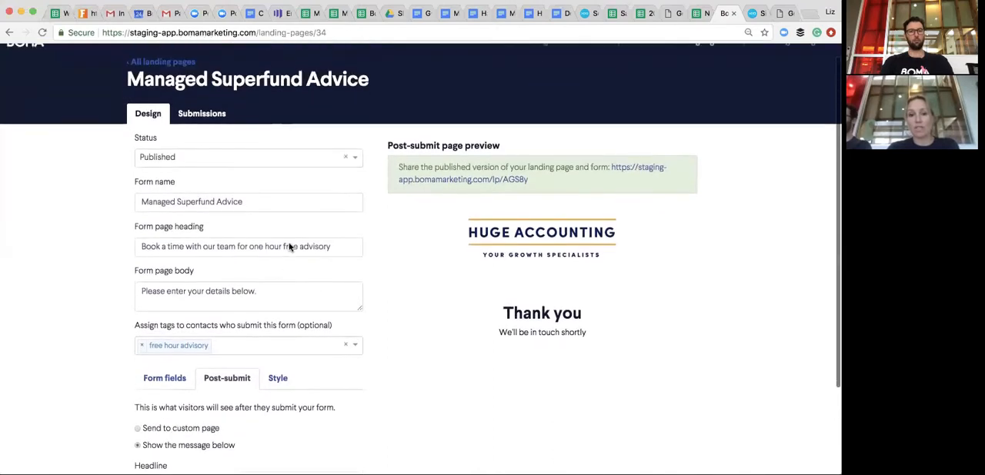
pyautogui.scroll(1, 289, 247)
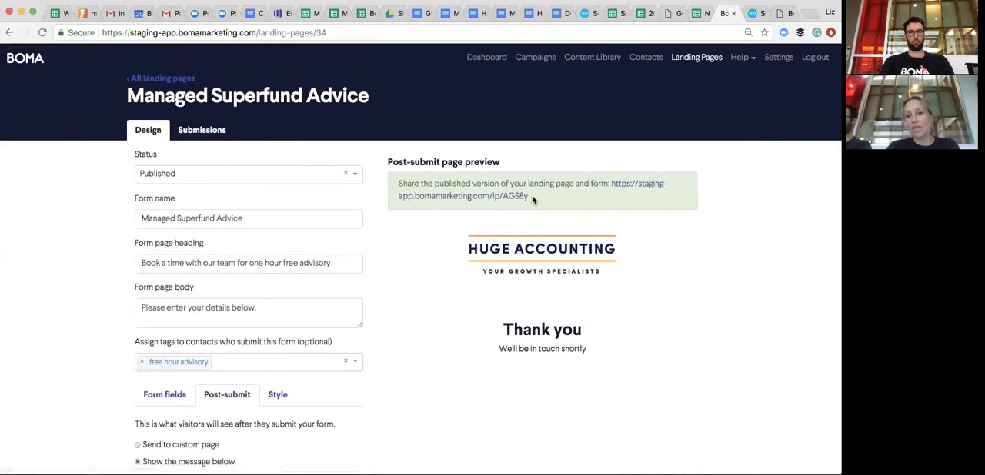
pyautogui.moveTo(531, 197); pyautogui.dragTo(611, 183)
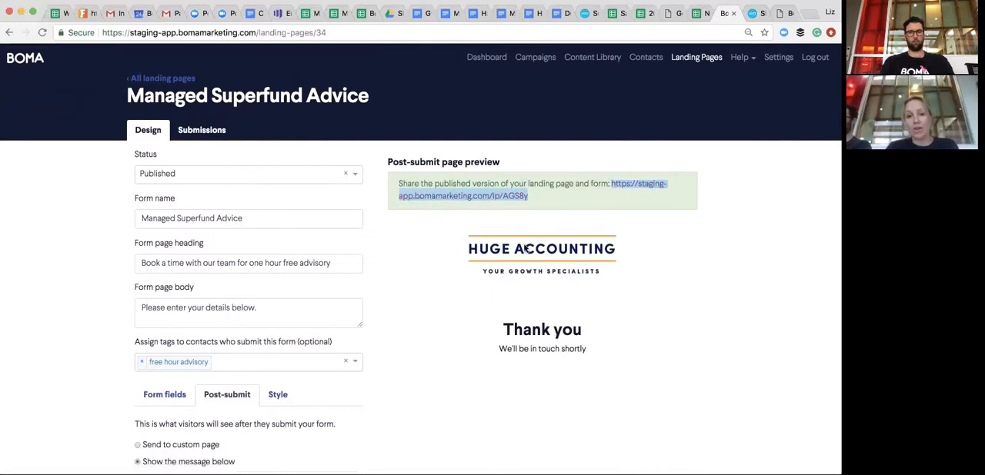
# - Show the landing page's form fields settings and review the preview of the page heading and form
pyautogui.scroll(-1, 539, 223)
pyautogui.scroll(-1, 342, 257)
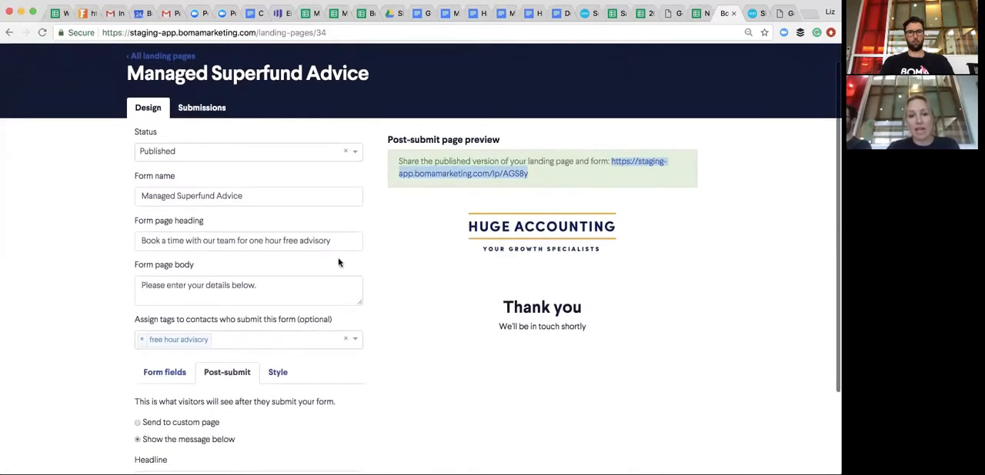
pyautogui.scroll(2, 180, 157)
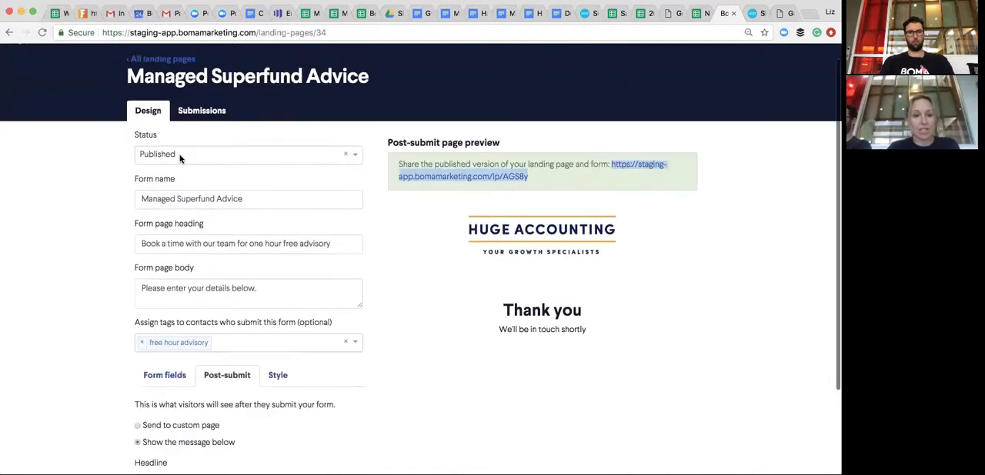
pyautogui.click(171, 392)
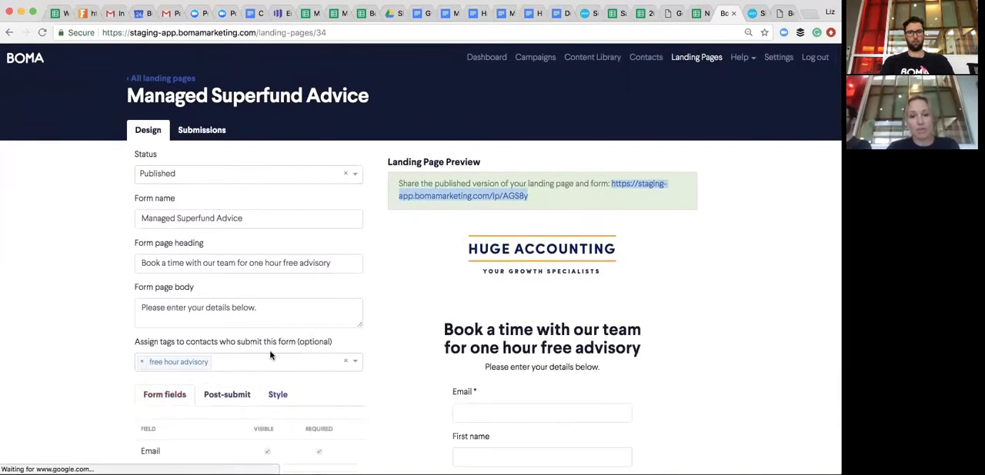
pyautogui.scroll(-3, 271, 352)
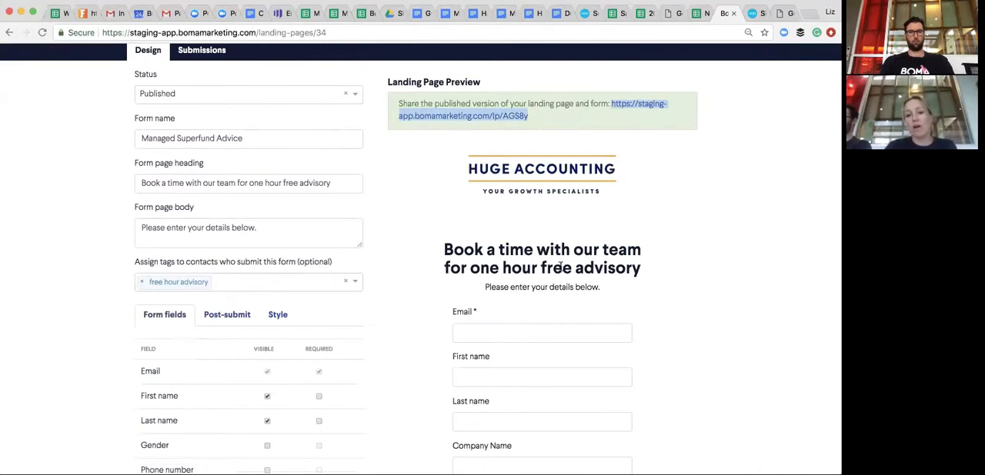
pyautogui.scroll(1, 573, 269)
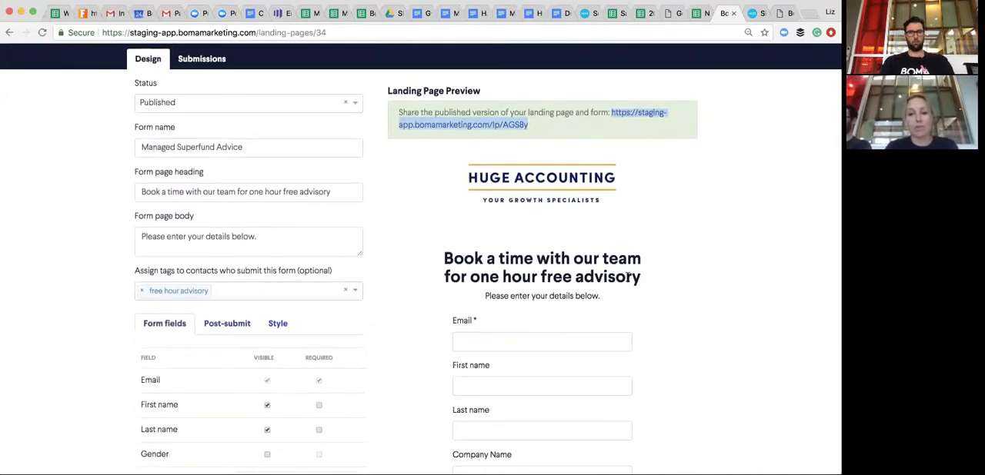
pyautogui.scroll(1, 627, 275)
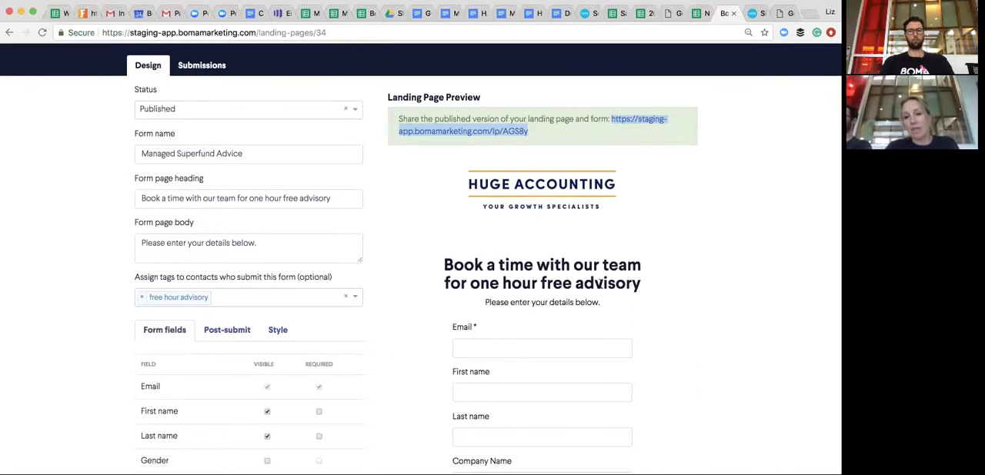
pyautogui.scroll(4, 599, 283)
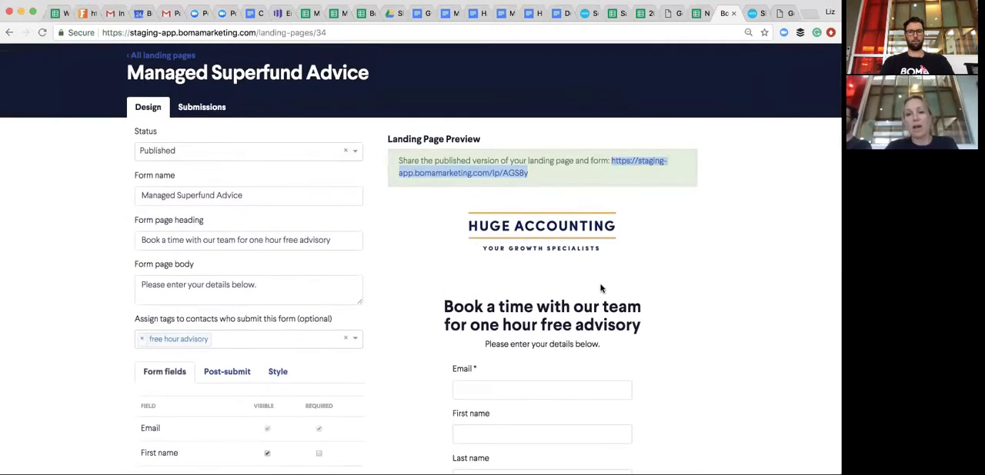
pyautogui.scroll(2, 604, 299)
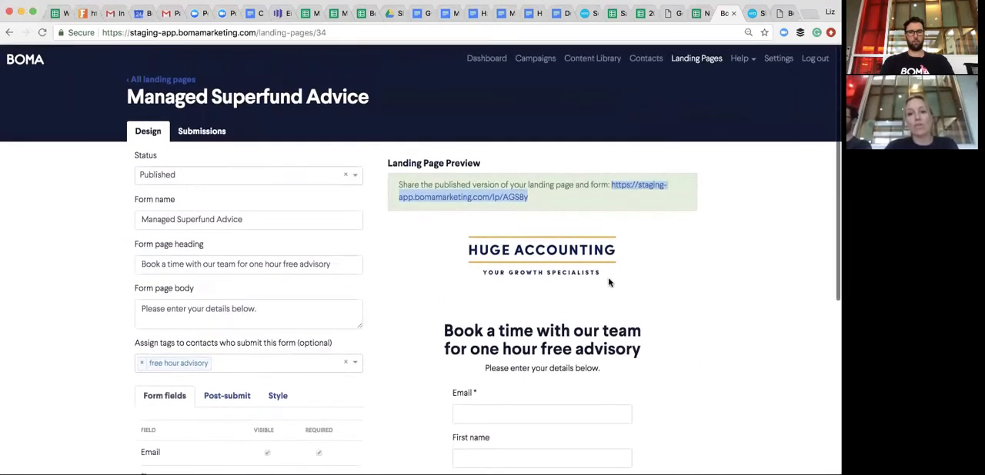
# - Go to the dashboard and start a new Social Media Ad campaign
pyautogui.click(532, 59)
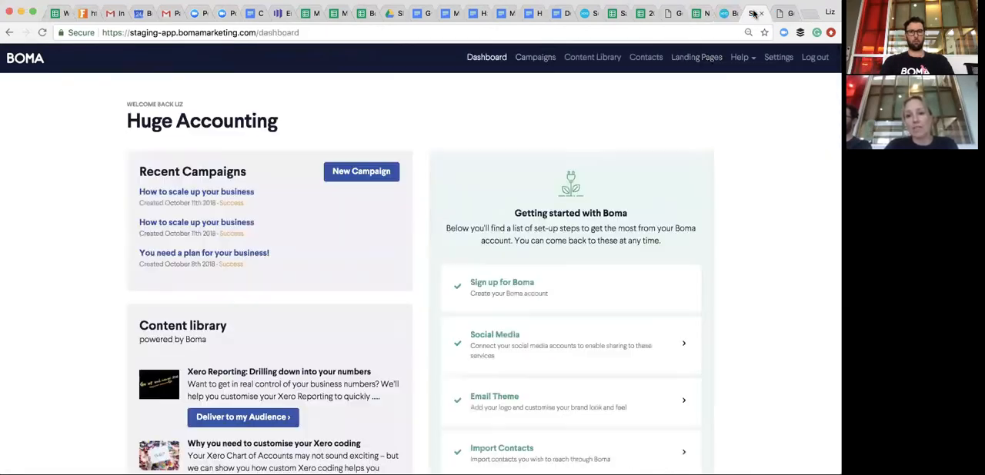
pyautogui.scroll(-1, 532, 141)
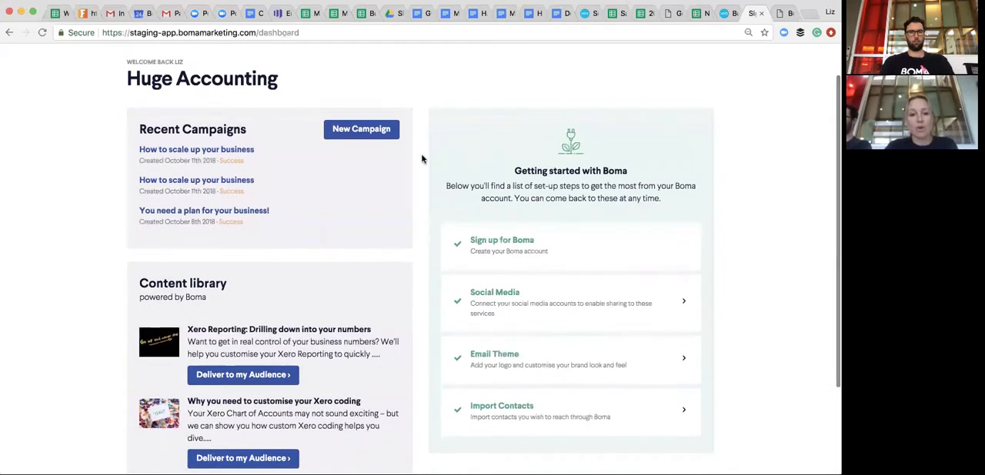
pyautogui.scroll(-1, 417, 201)
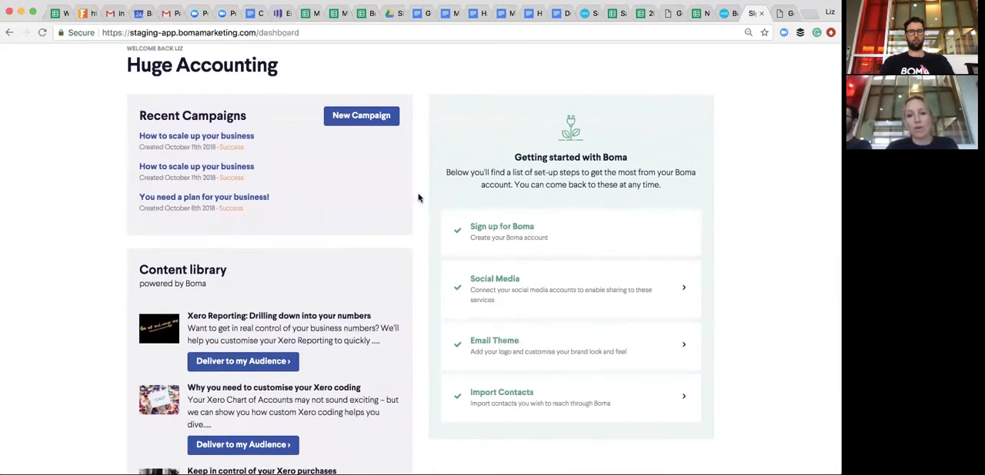
pyautogui.scroll(1, 418, 197)
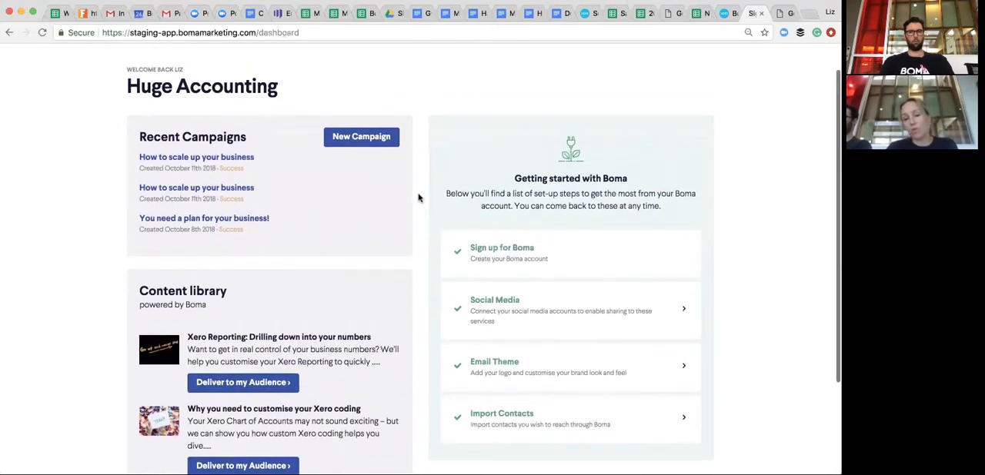
pyautogui.scroll(-1, 414, 219)
pyautogui.scroll(1, 414, 219)
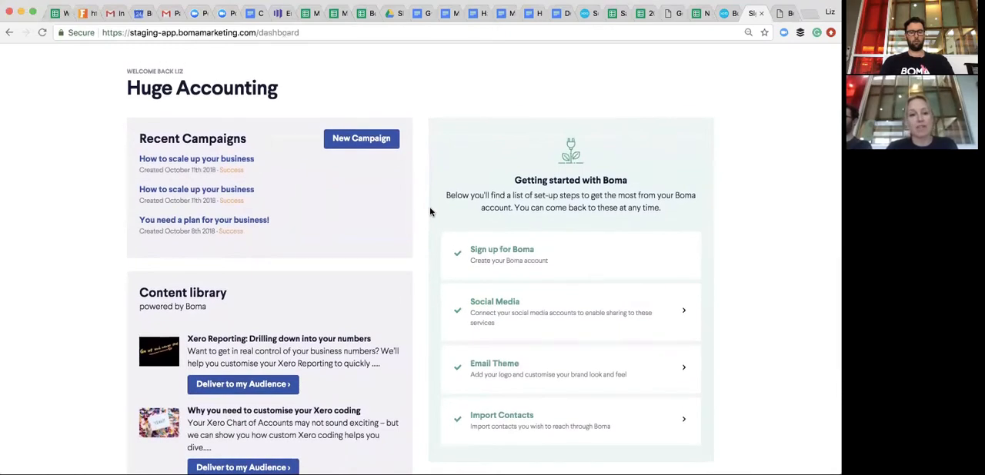
pyautogui.click(361, 138)
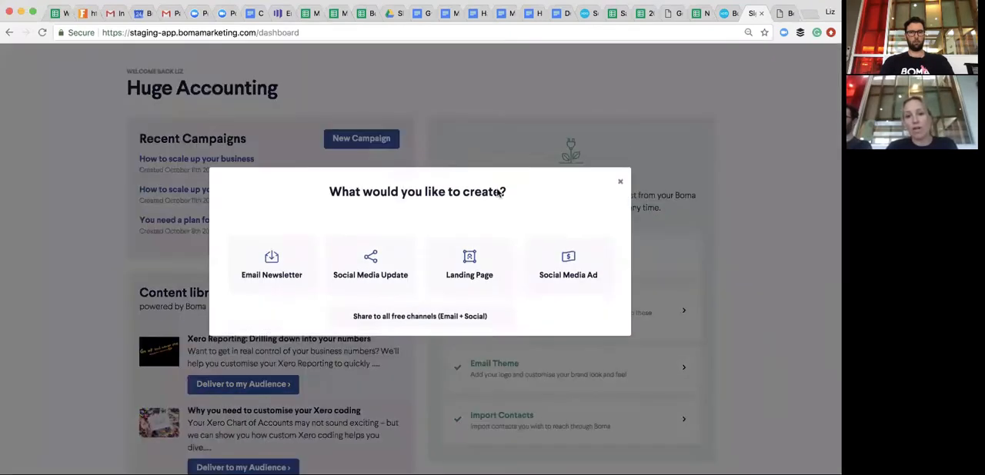
pyautogui.click(578, 276)
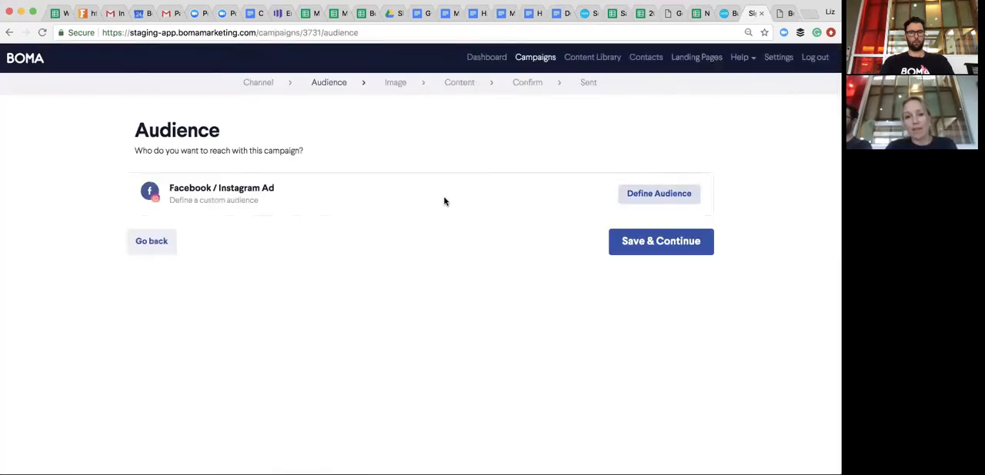
# - Open the audience definition for the Facebook / Instagram ad and enable the Facebook Ad placement
pyautogui.click(659, 194)
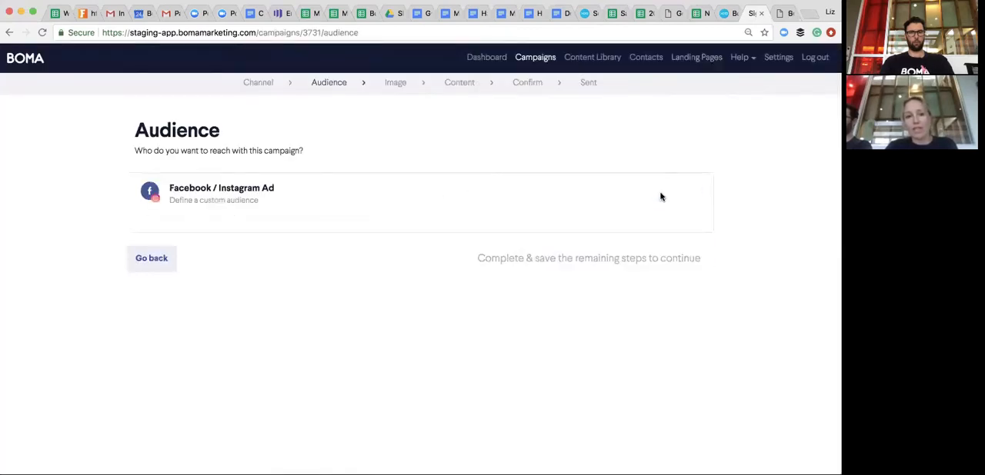
pyautogui.scroll(-2, 515, 223)
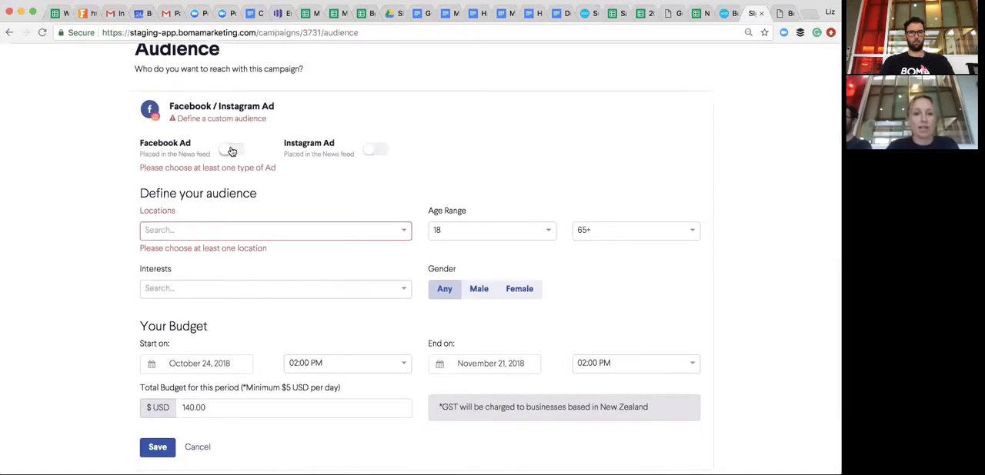
pyautogui.click(231, 150)
# - Add Mornington, Victoria, Australia as the location for the ad audience
pyautogui.click(188, 228)
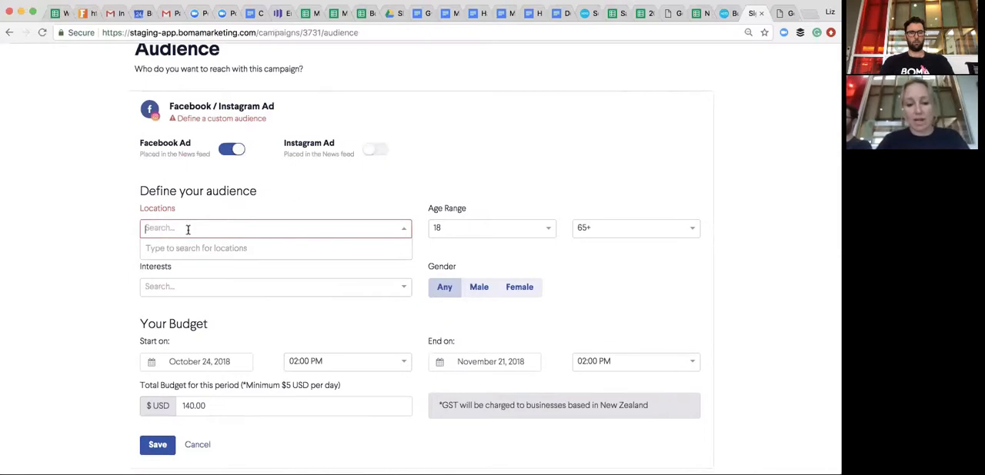
pyautogui.write('morni')
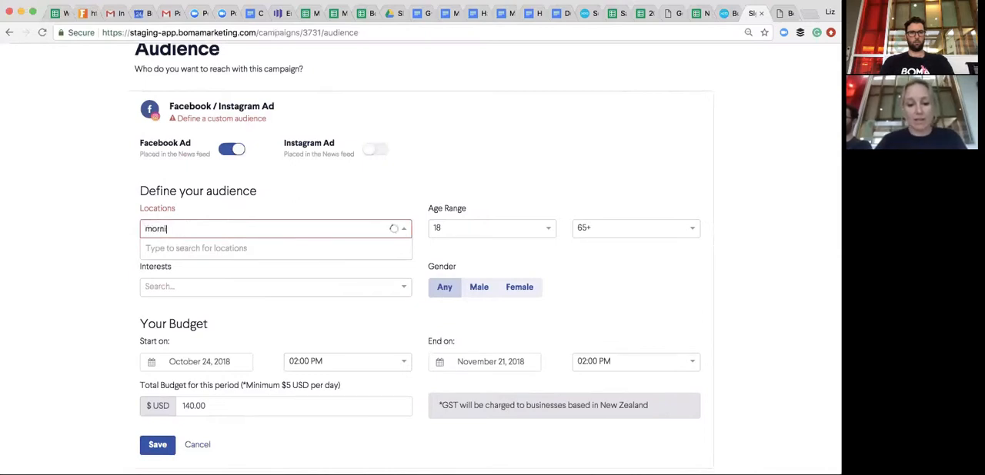
pyautogui.write('ngton')
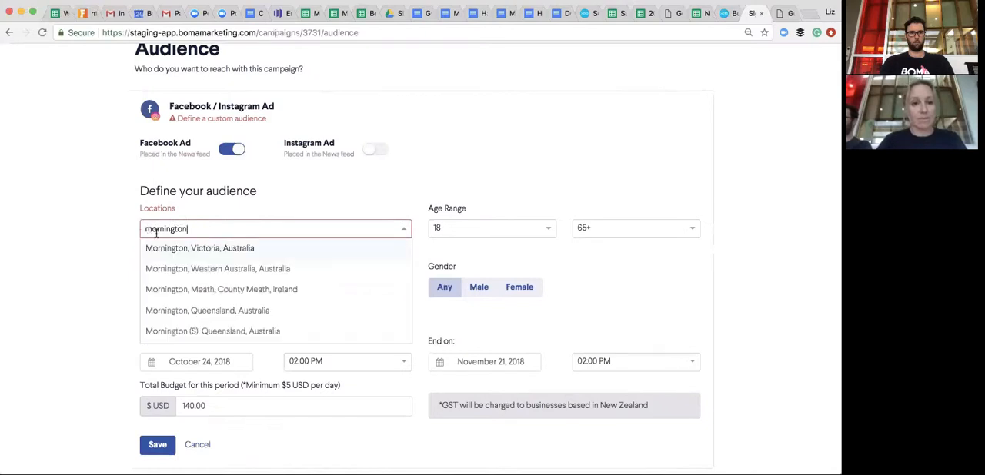
pyautogui.click(222, 251)
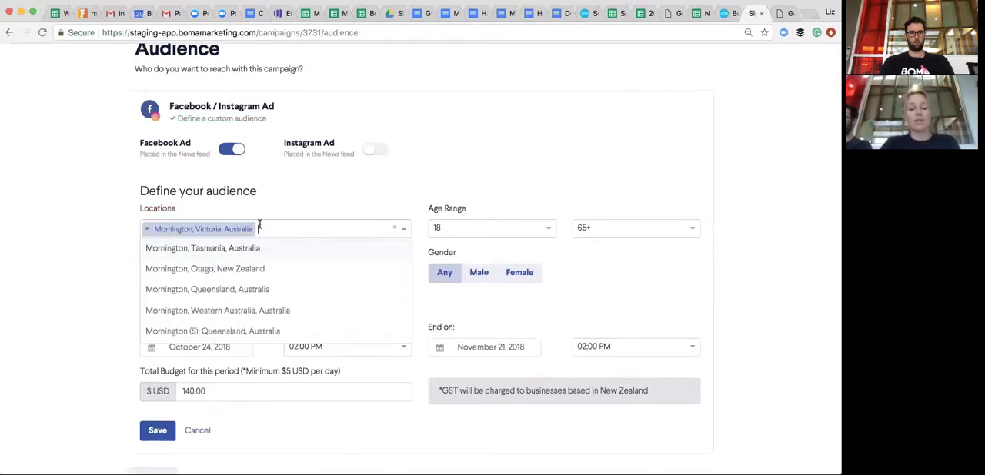
# - Set the lower limit of the ad audience's age range to 30
pyautogui.click(519, 232)
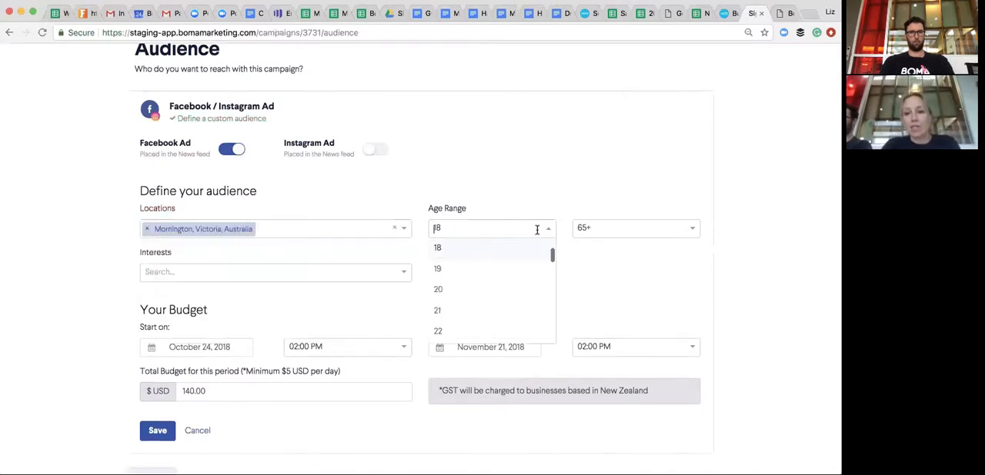
pyautogui.click(449, 310)
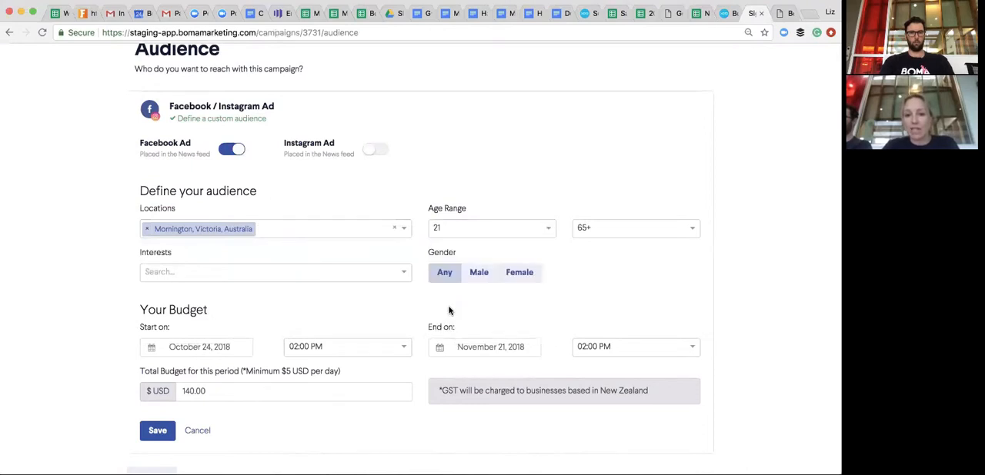
pyautogui.click(545, 228)
pyautogui.scroll(-3, 446, 326)
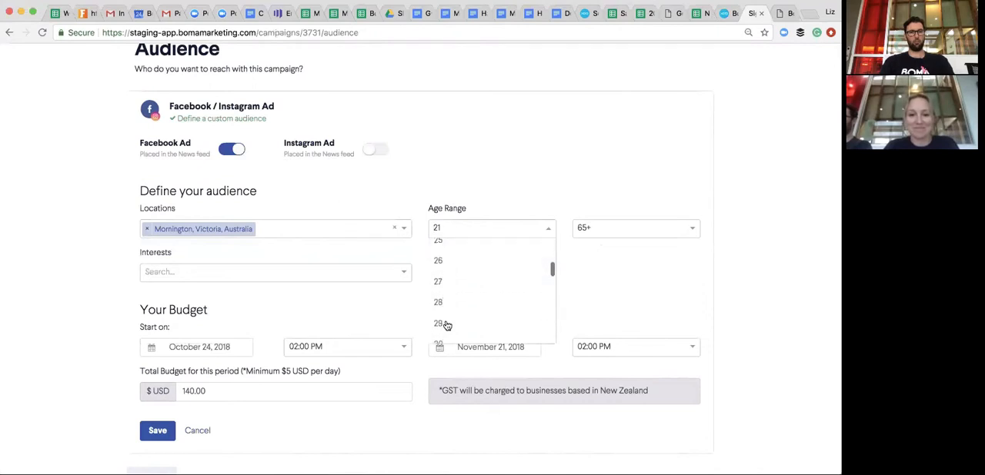
pyautogui.click(442, 250)
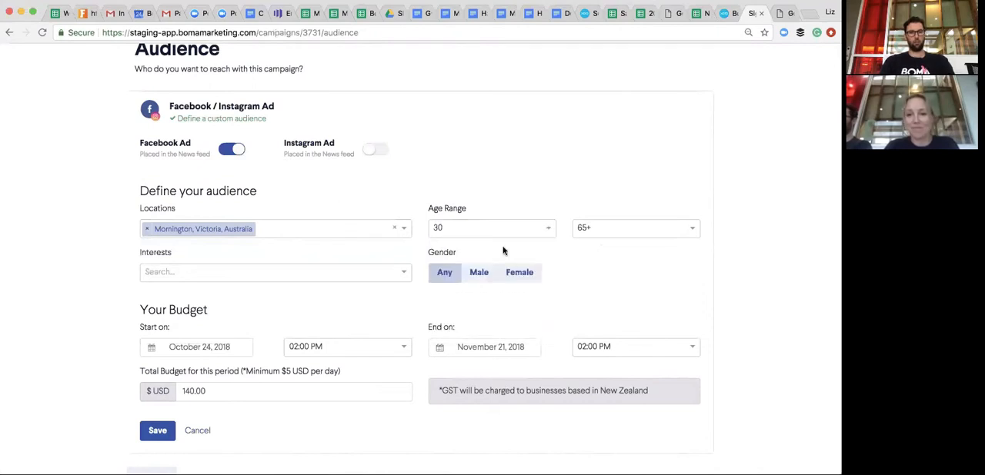
# - Set the upper limit of the ad audience's age range to 55
pyautogui.click(673, 228)
pyautogui.scroll(3, 607, 262)
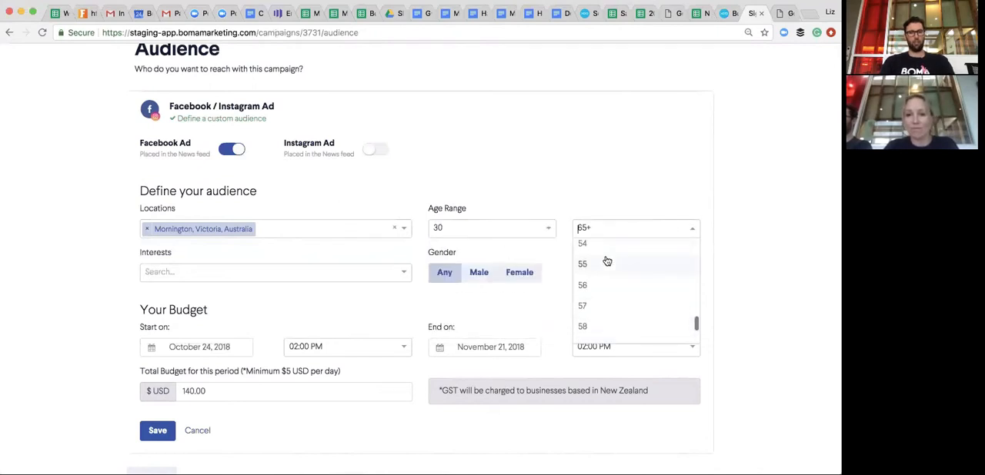
pyautogui.click(586, 248)
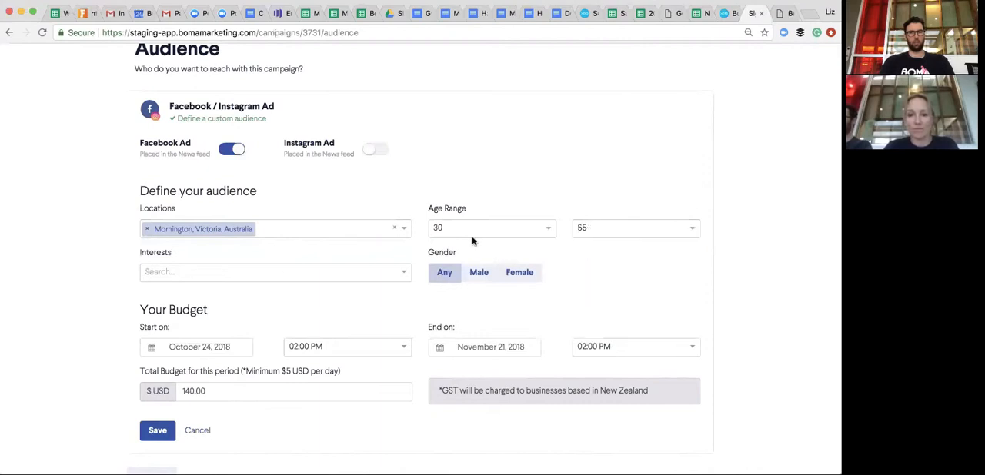
# - Search the audience interests for rugby and add the "rugby" interest to the ad audience
pyautogui.click(257, 271)
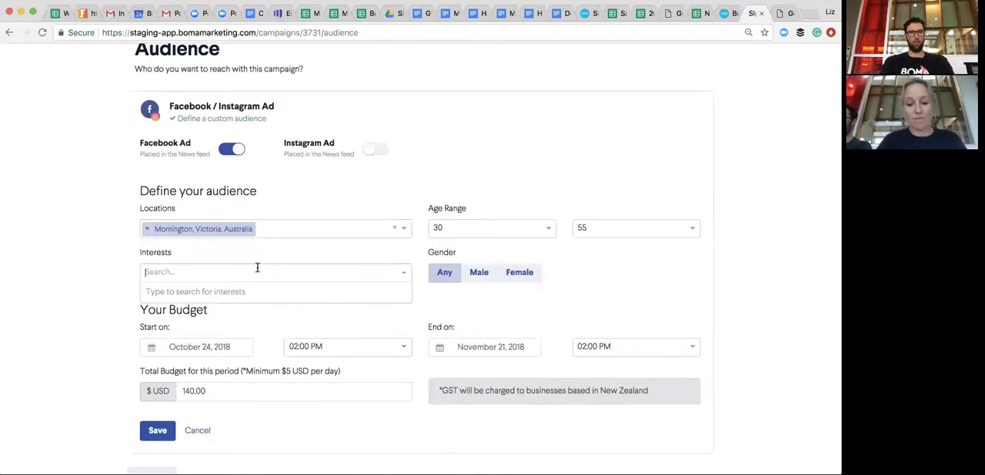
pyautogui.write('Rugby')
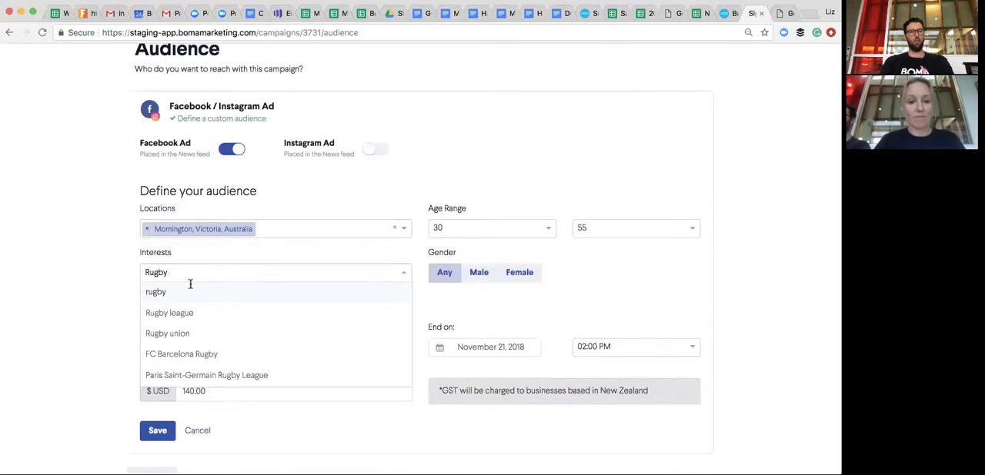
pyautogui.click(157, 294)
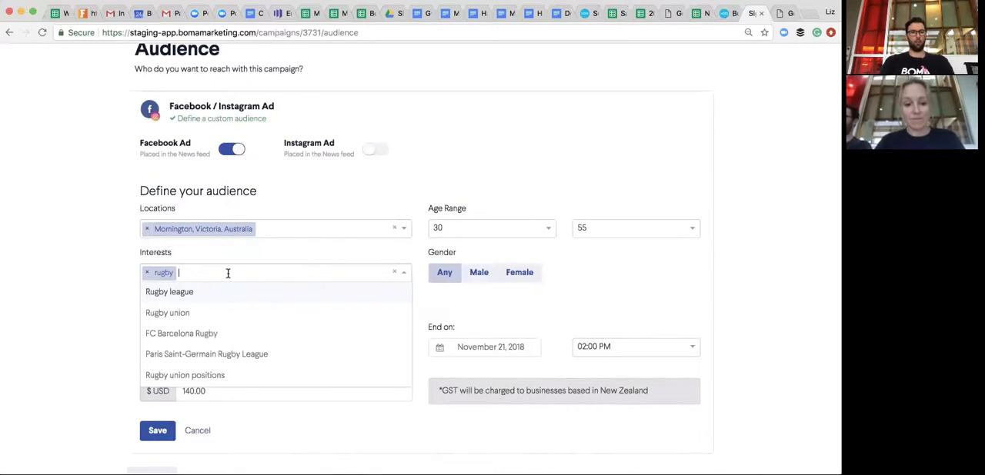
# - Search for "small business" and add "Small business" as a second interest for the ad audience
pyautogui.write('small buines')
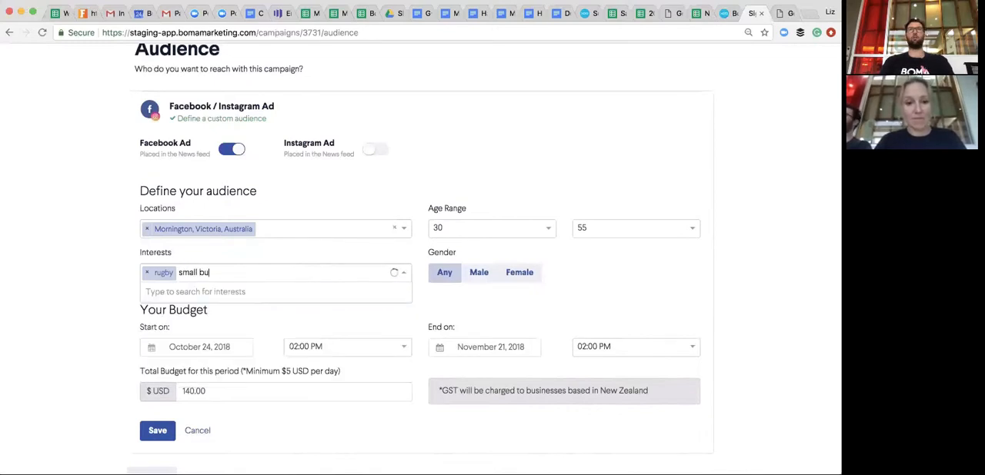
pyautogui.press('BackSpace')
pyautogui.press('BackSpace')
pyautogui.press('BackSpace')
pyautogui.press('BackSpace')
pyautogui.write('siness')
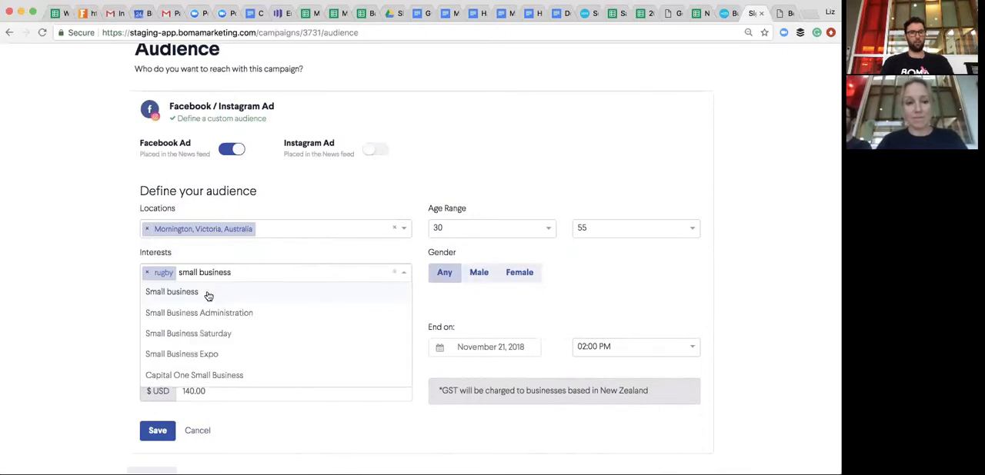
pyautogui.click(197, 298)
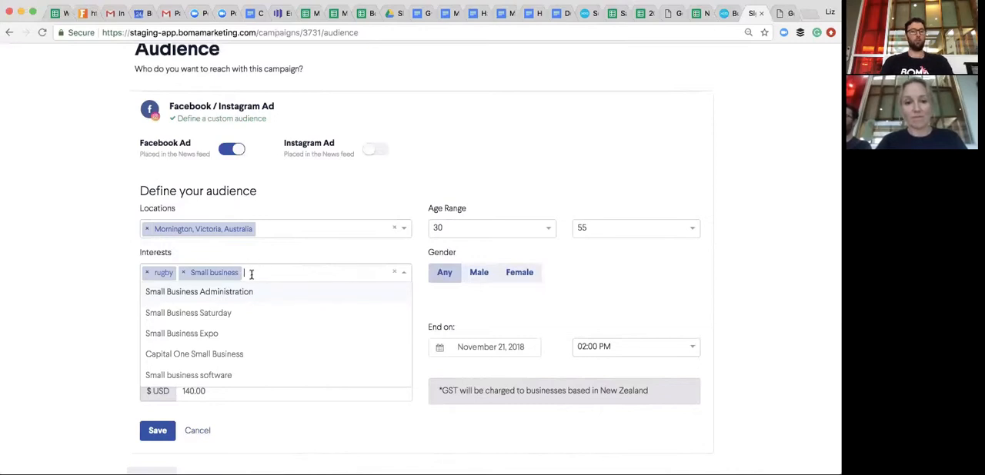
pyautogui.click(289, 252)
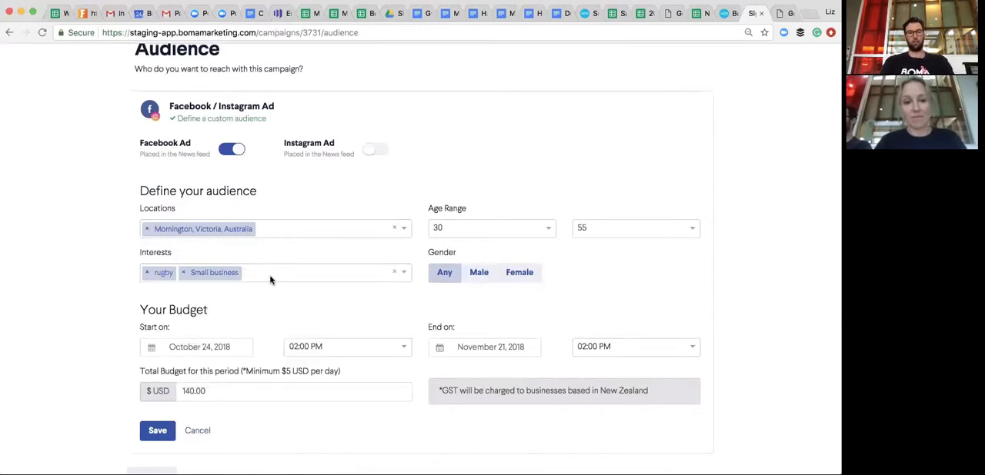
pyautogui.click(271, 275)
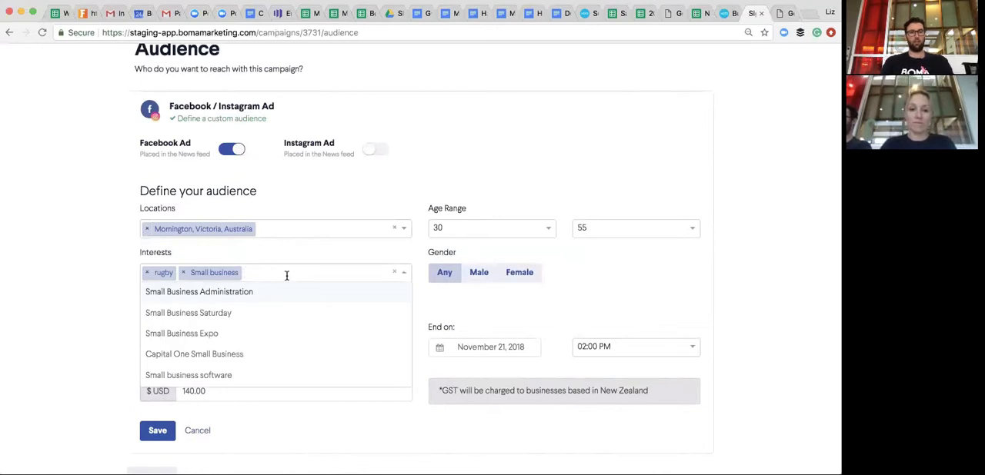
pyautogui.click(292, 263)
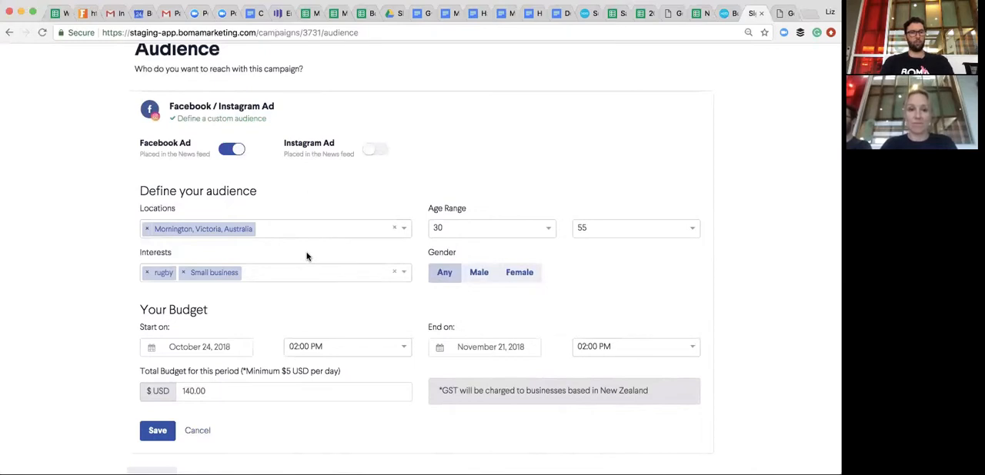
pyautogui.click(264, 271)
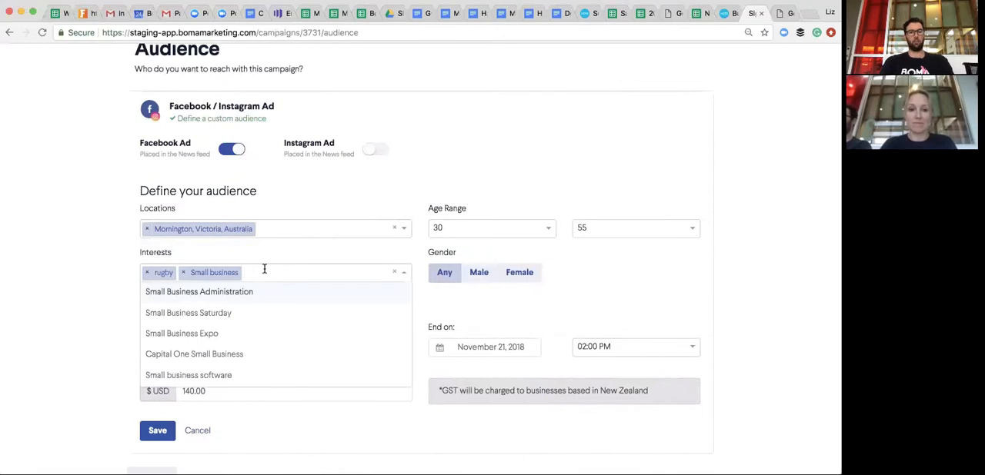
pyautogui.click(277, 263)
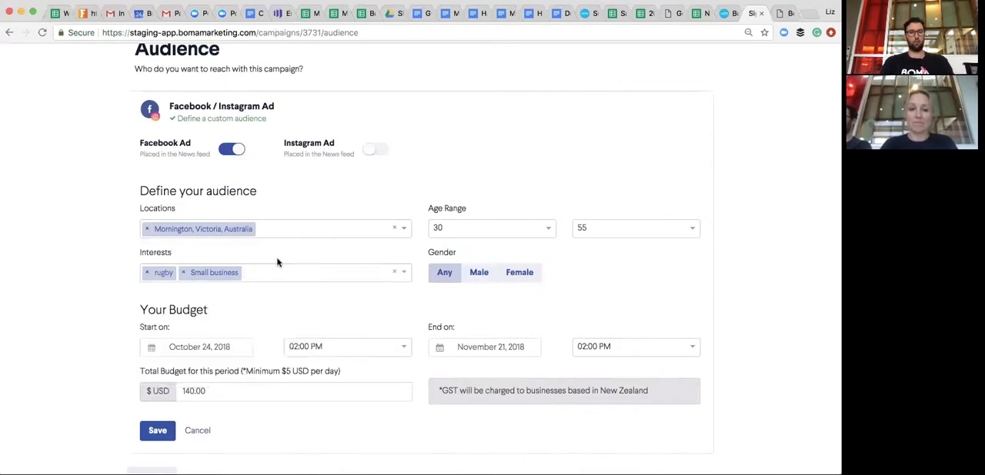
pyautogui.scroll(-1, 299, 292)
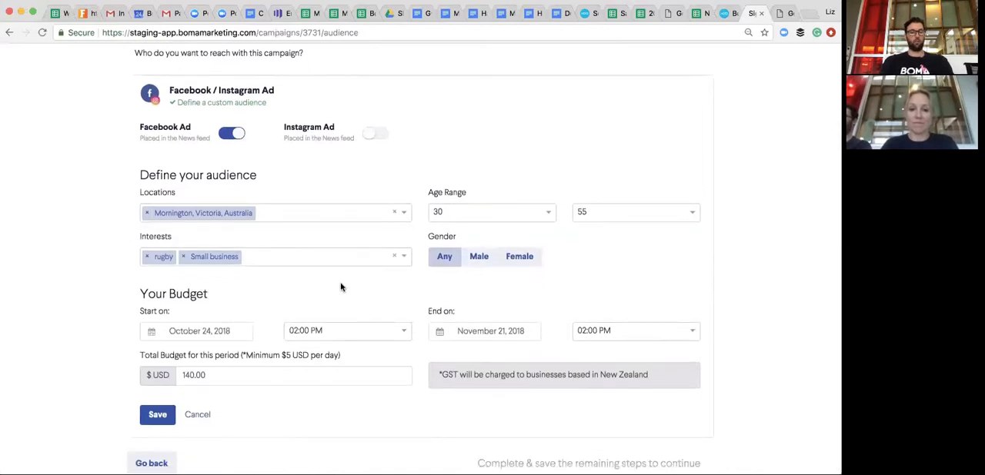
pyautogui.scroll(-1, 342, 287)
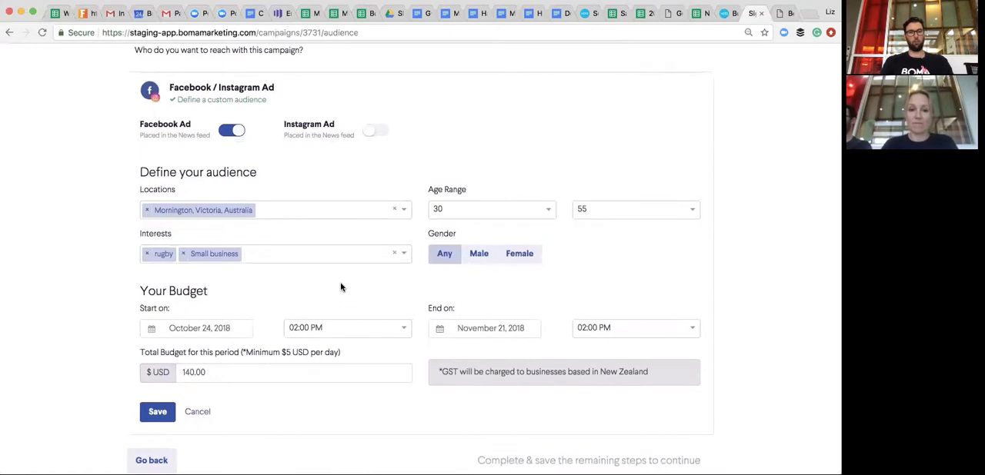
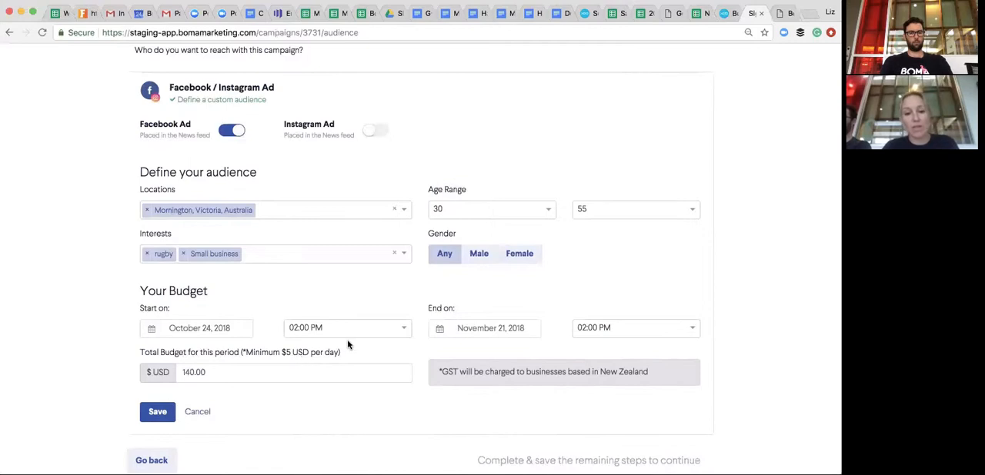
# - Set the ad's budget period to start on October 25, 2018 and end on October 31, 2018
pyautogui.click(511, 328)
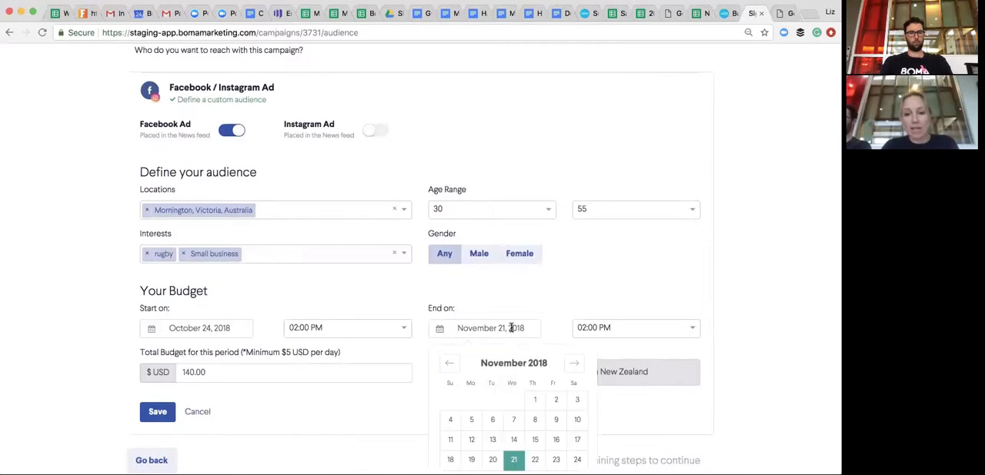
pyautogui.scroll(-1, 335, 330)
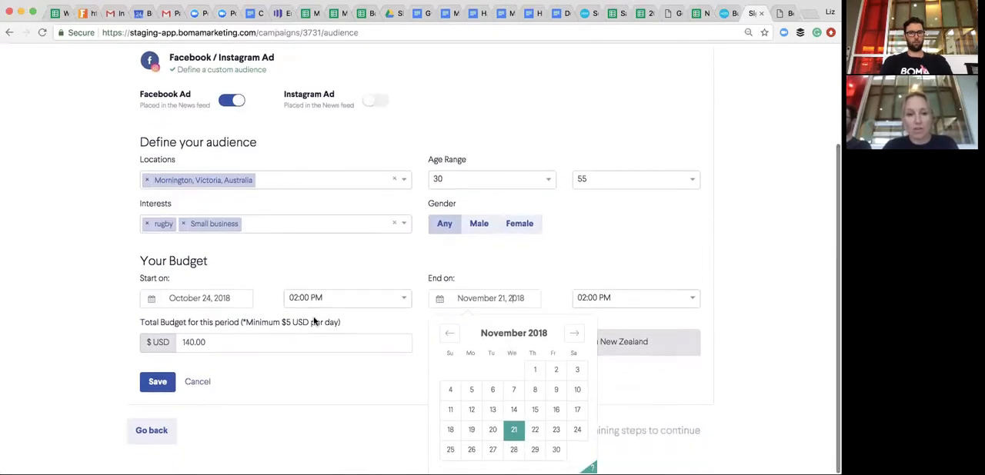
pyautogui.click(231, 300)
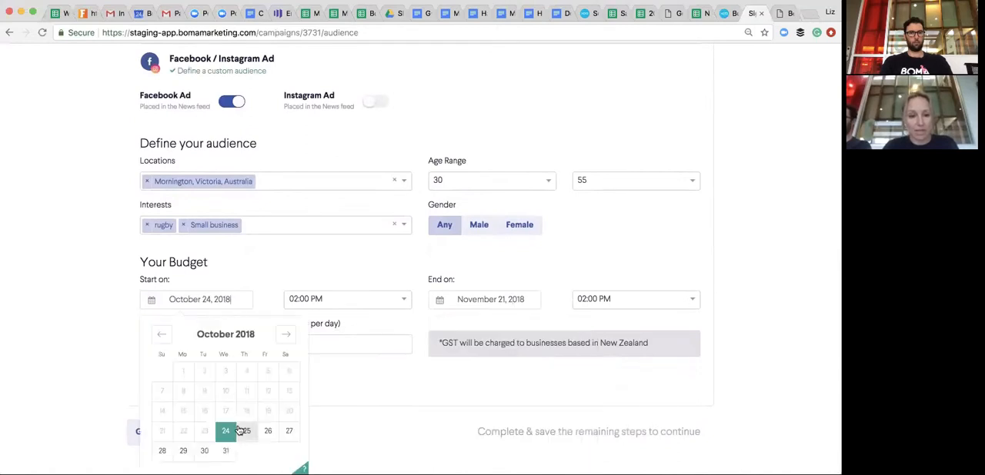
pyautogui.click(247, 431)
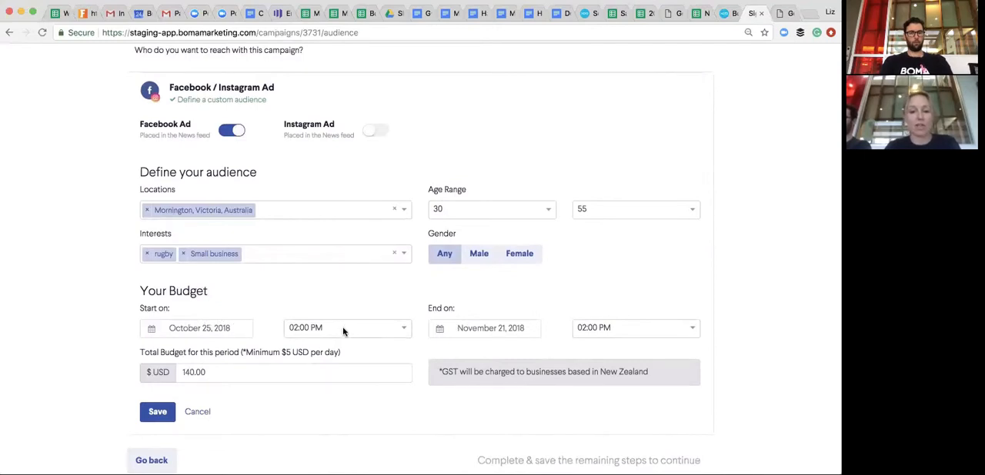
pyautogui.click(495, 328)
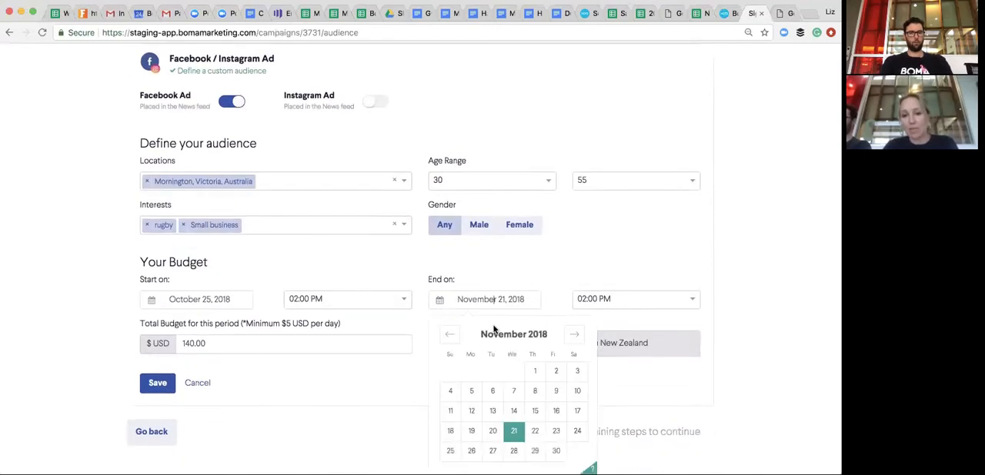
pyautogui.click(448, 336)
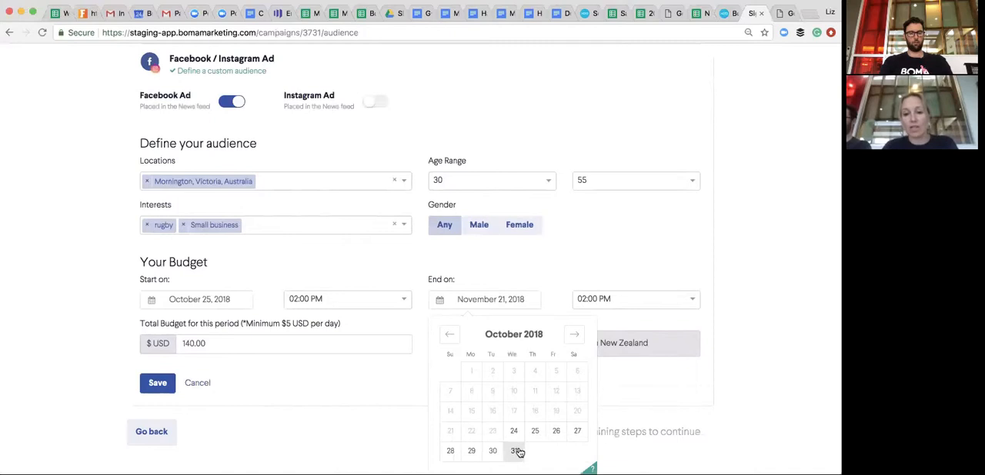
pyautogui.click(515, 451)
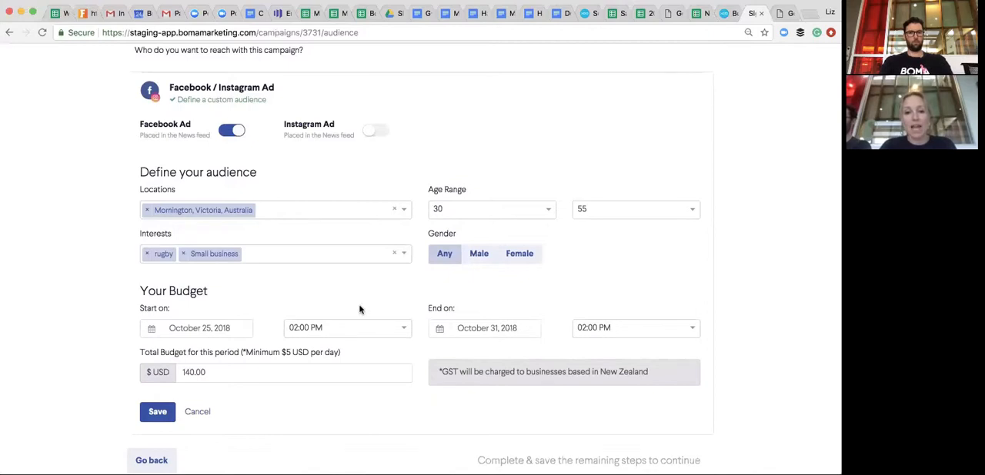
# - Set the total ad budget for the period to 50 USD, save the audience and continue to the campaign image
pyautogui.moveTo(211, 374); pyautogui.dragTo(175, 373)
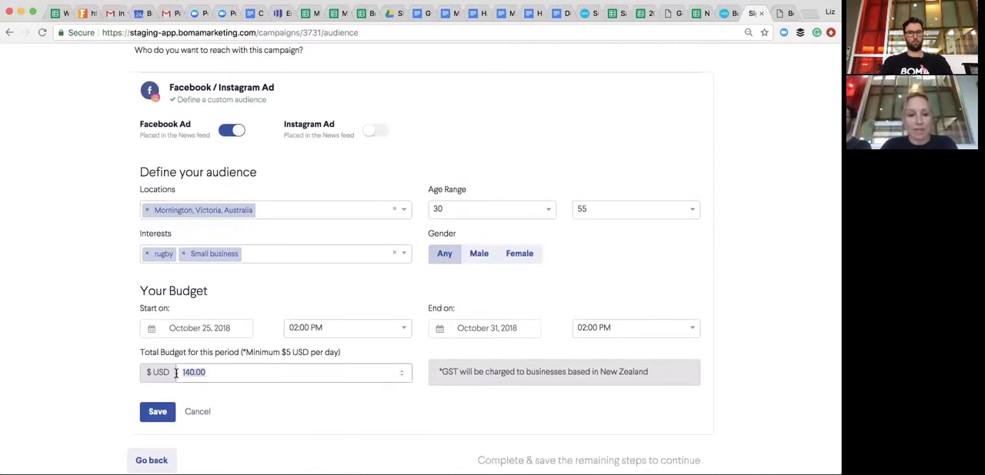
pyautogui.write('50')
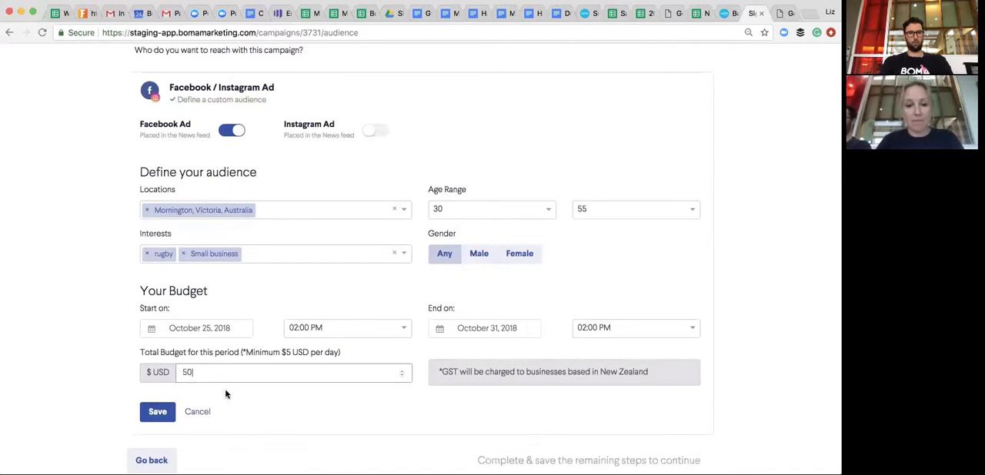
pyautogui.click(157, 411)
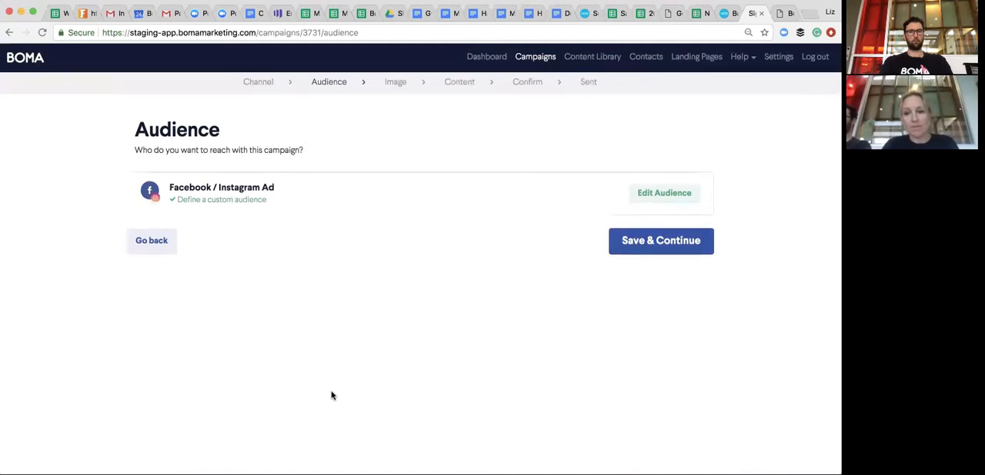
pyautogui.click(665, 247)
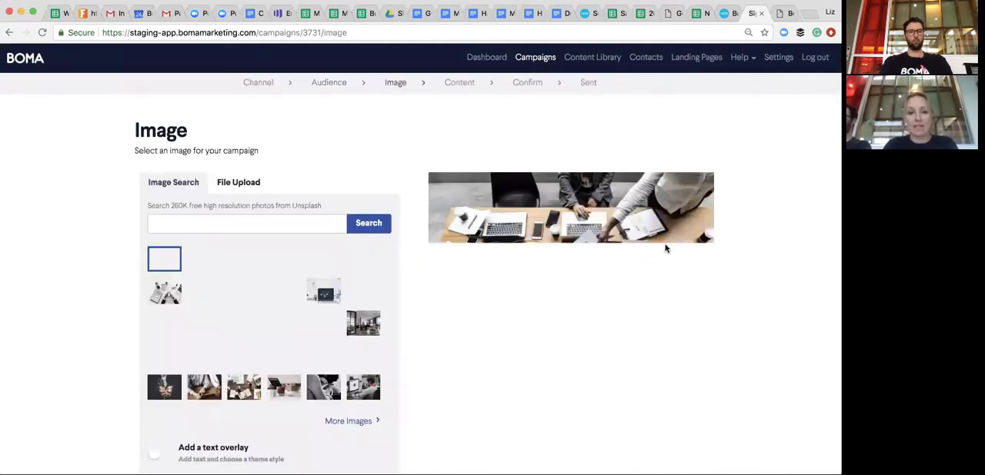
# - Search the free stock photos for "Coffee" for the campaign image
pyautogui.scroll(-1, 504, 245)
pyautogui.click(250, 173)
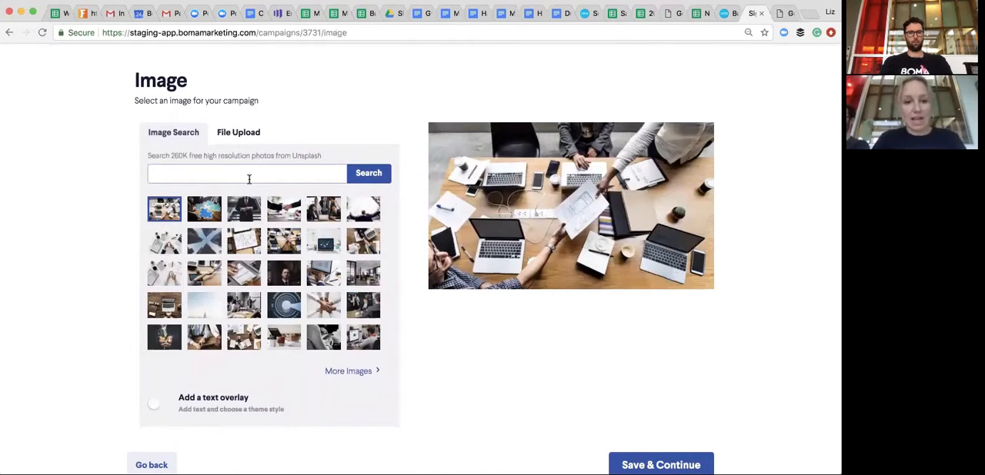
pyautogui.write('Coffee')
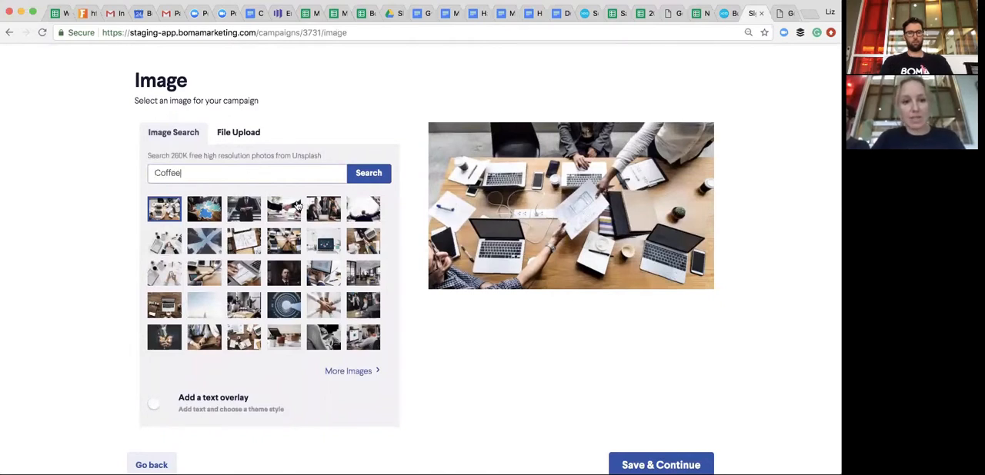
pyautogui.click(367, 173)
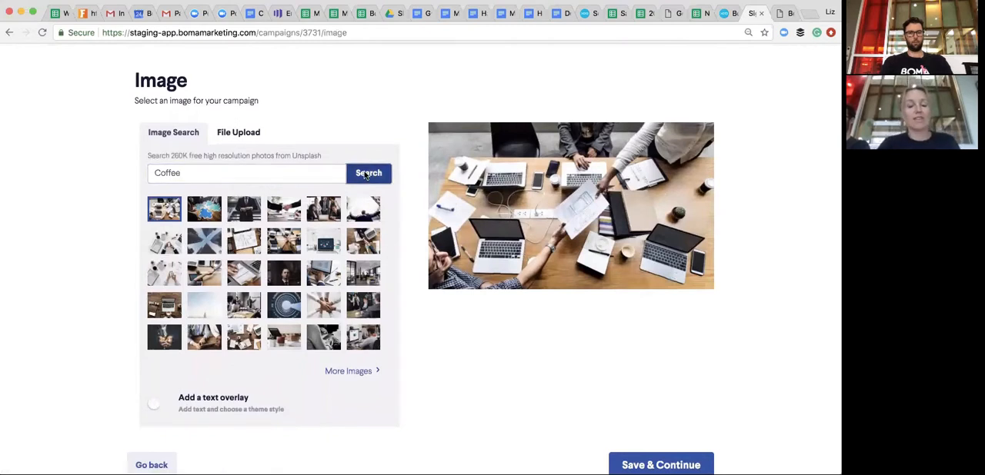
# - Choose the photo of a latte on a round wooden board from the second page of results and save it as the campaign image
pyautogui.scroll(-1, 365, 348)
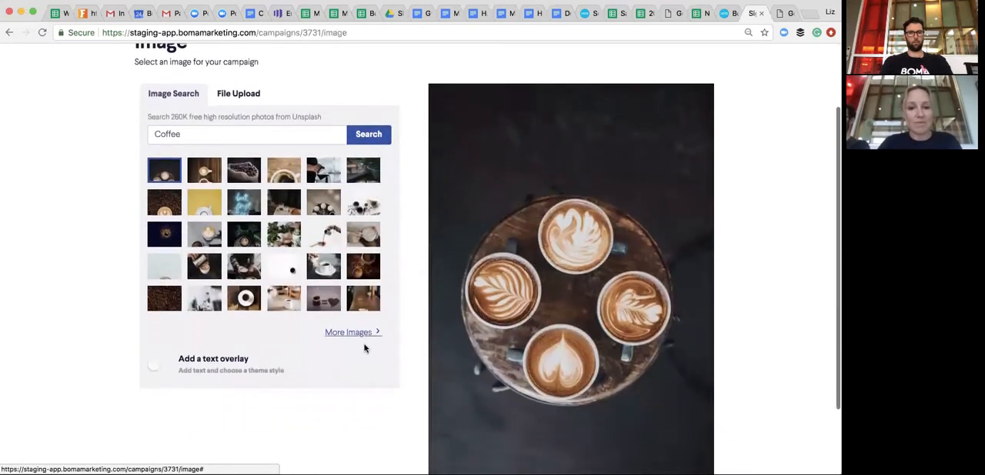
pyautogui.click(363, 334)
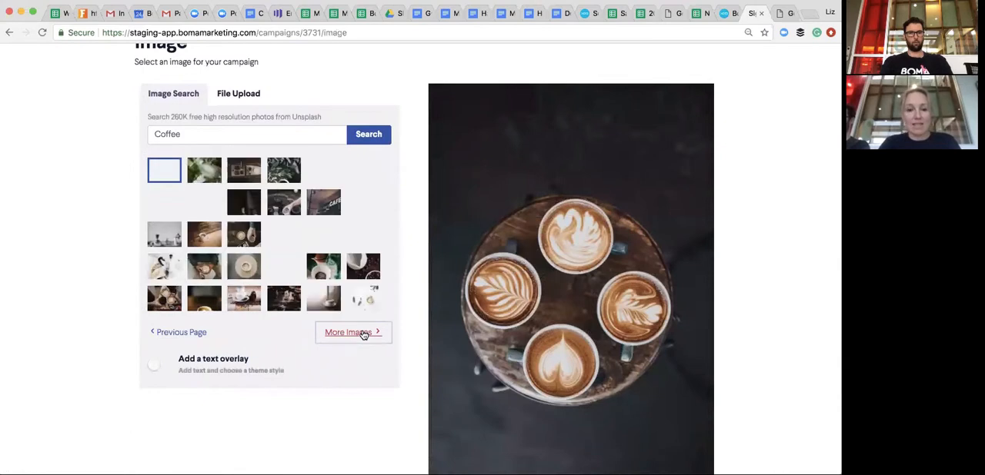
pyautogui.click(243, 269)
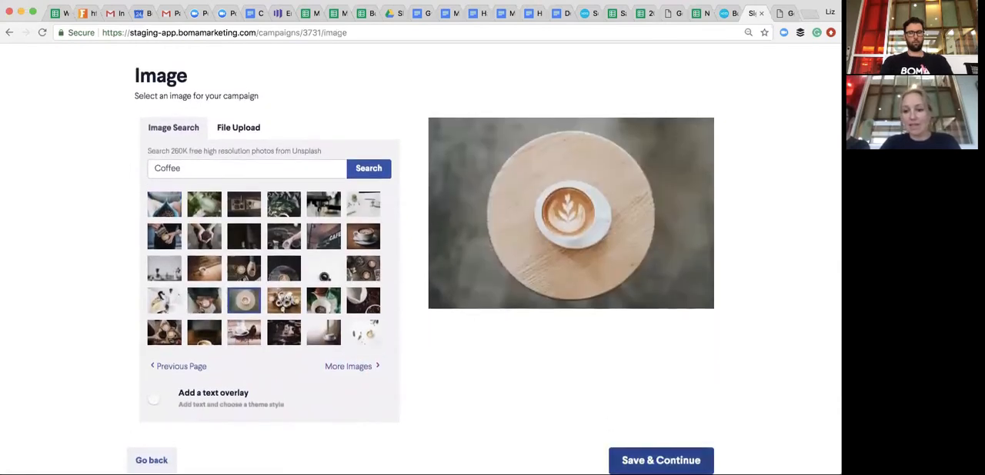
pyautogui.click(658, 460)
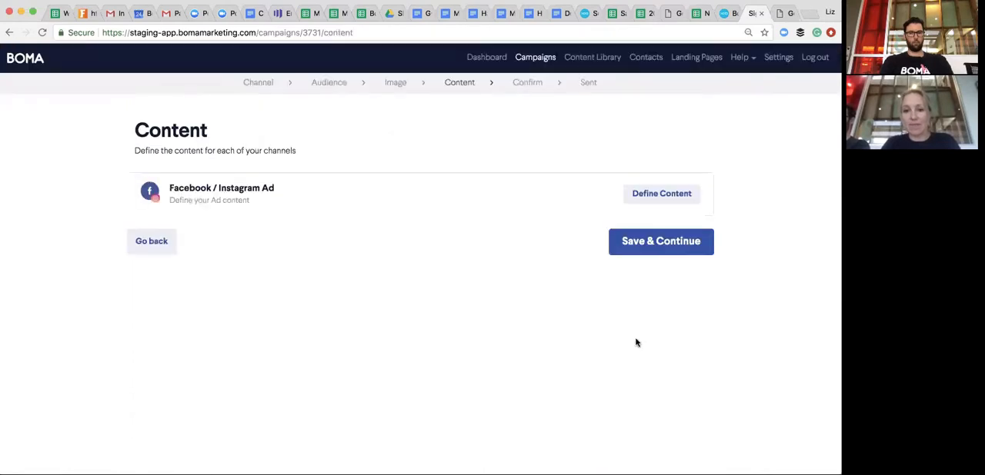
# - Enter the ad content "Book an hour with us to discuss your retirement savings. We are offering an hour free and the coffee is on us!"
pyautogui.click(661, 195)
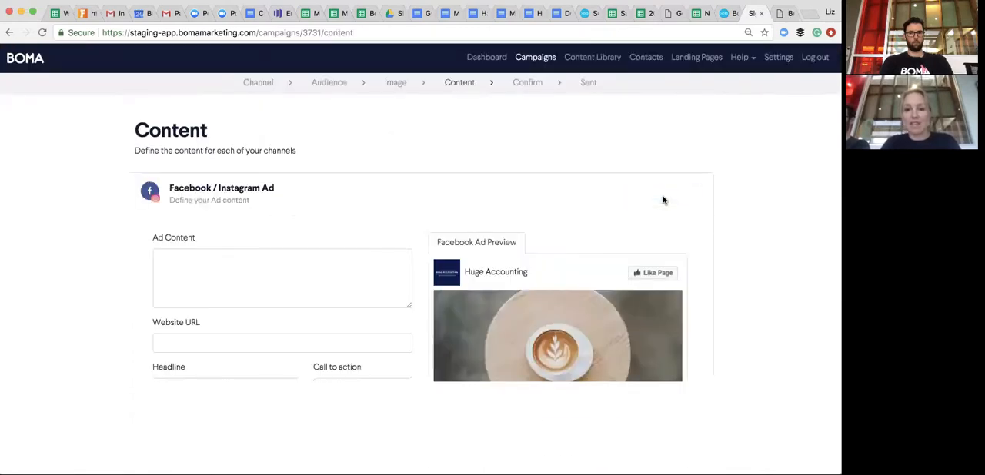
pyautogui.click(270, 266)
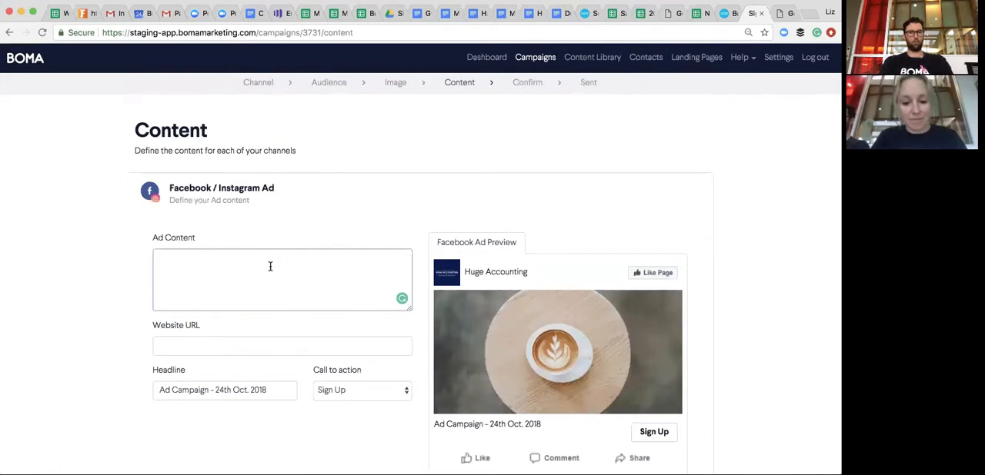
pyautogui.write('Book an hour')
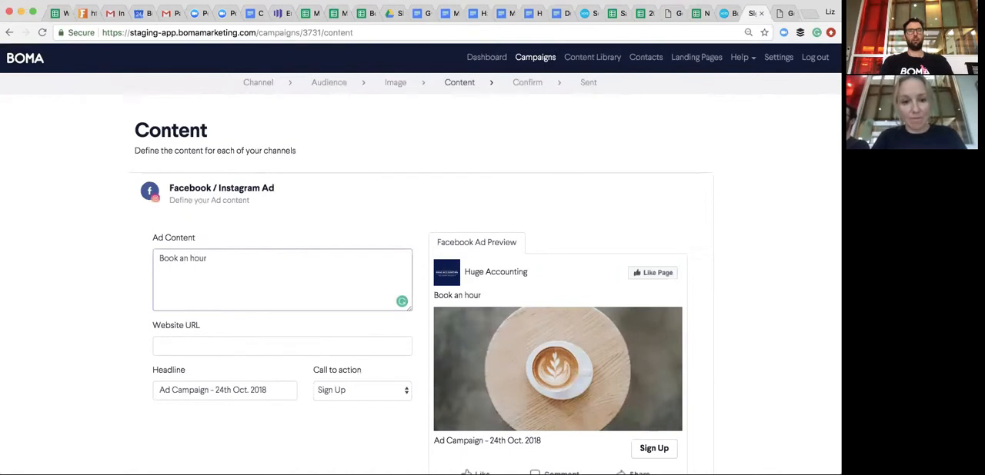
pyautogui.write(' with us to')
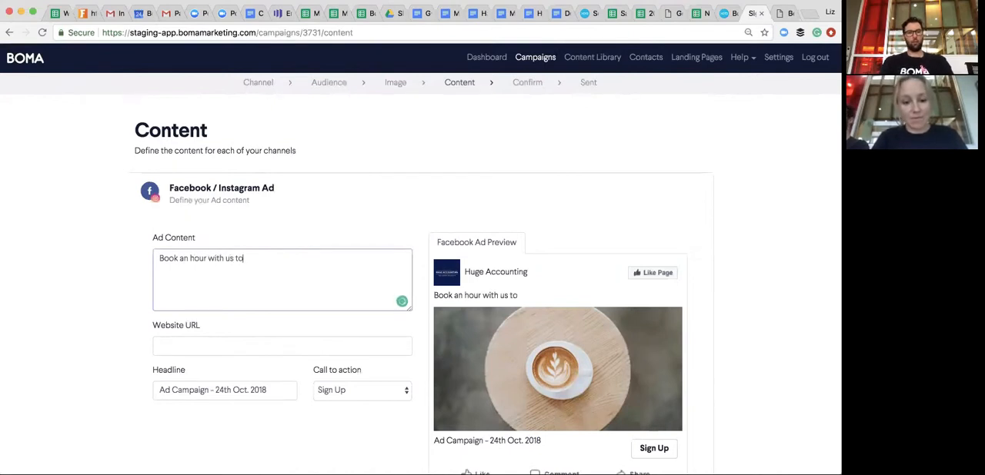
pyautogui.write(' discuss your')
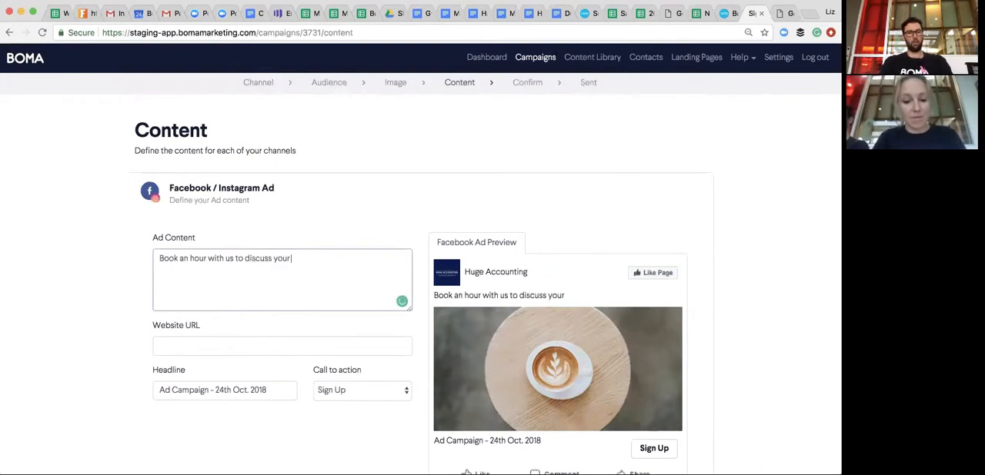
pyautogui.write(' retire')
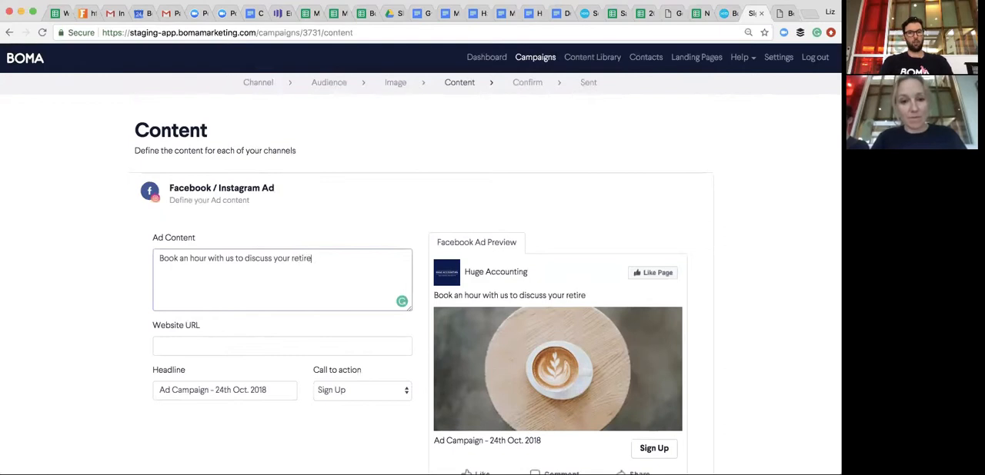
pyautogui.write('ment savings. We ar')
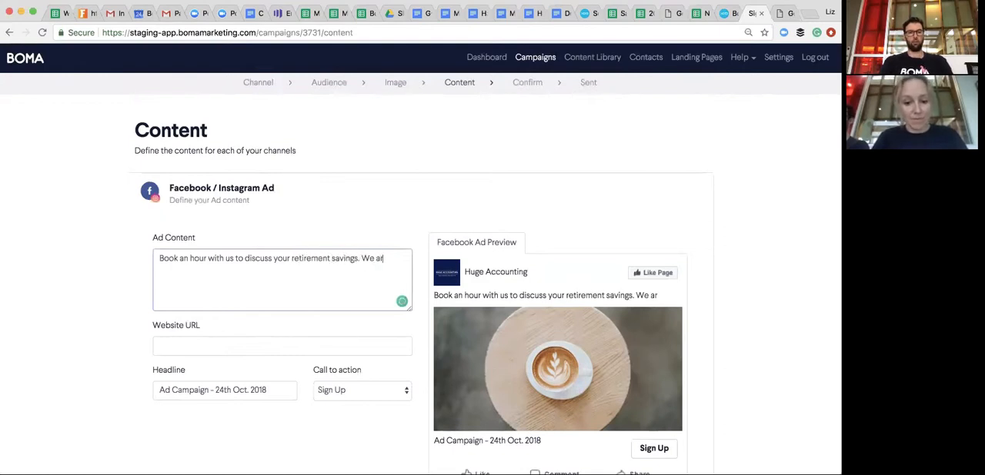
pyautogui.write('e offering an hour free and the coffee is')
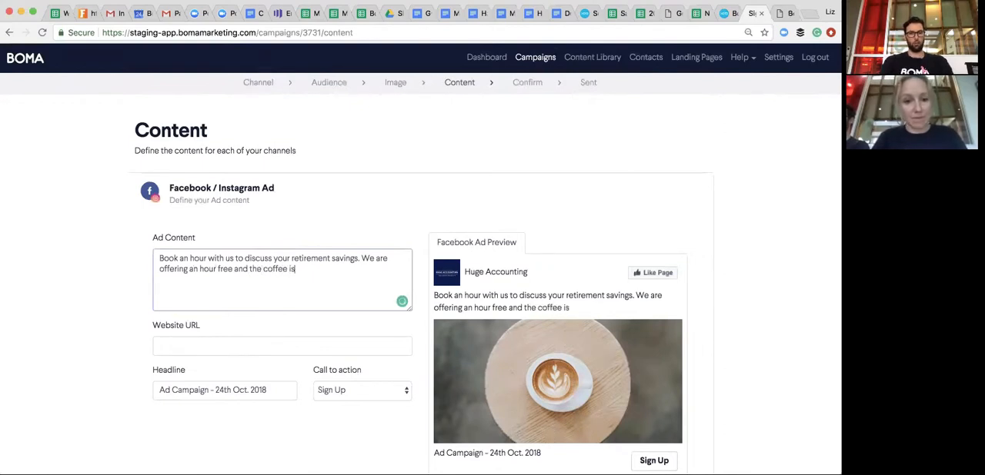
pyautogui.write(' on us!')
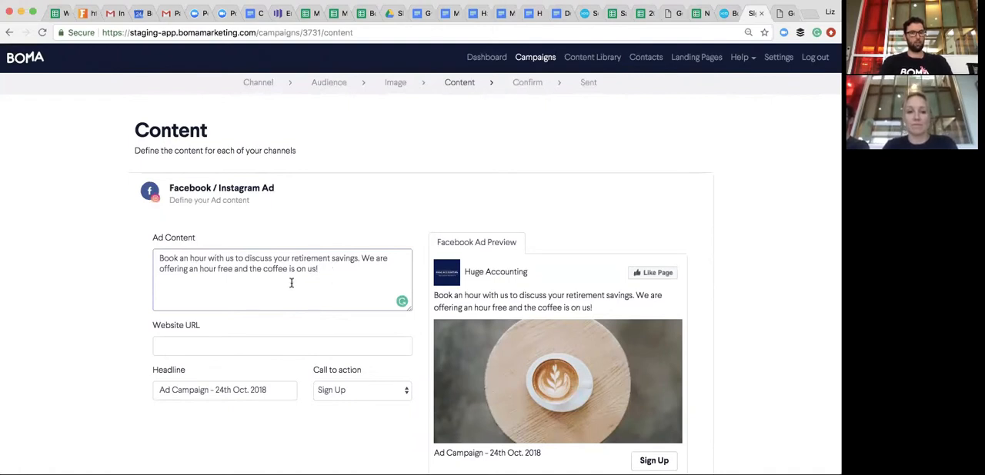
pyautogui.scroll(-1, 290, 269)
pyautogui.scroll(-1, 336, 268)
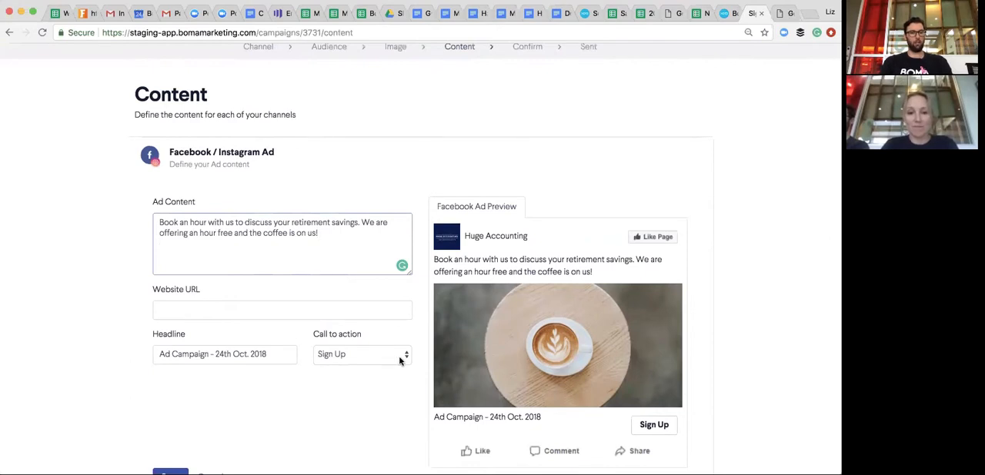
pyautogui.moveTo(320, 235); pyautogui.dragTo(142, 224)
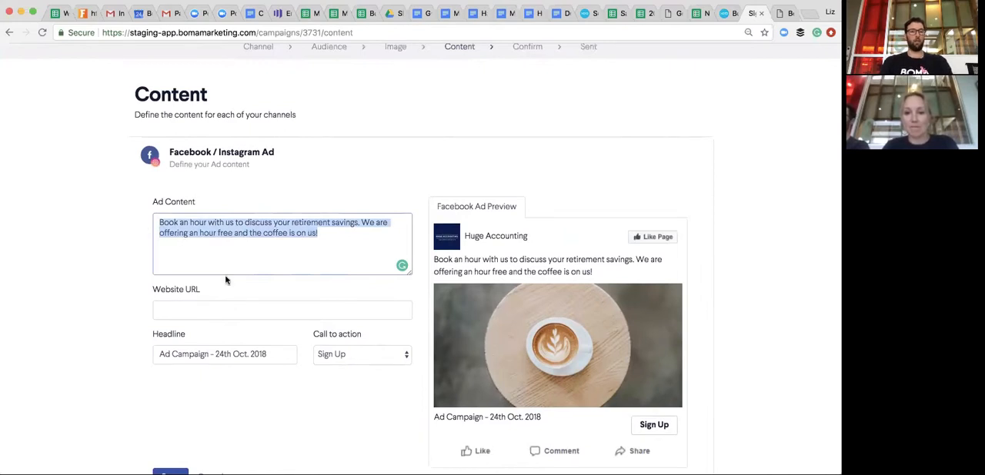
pyautogui.click(328, 236)
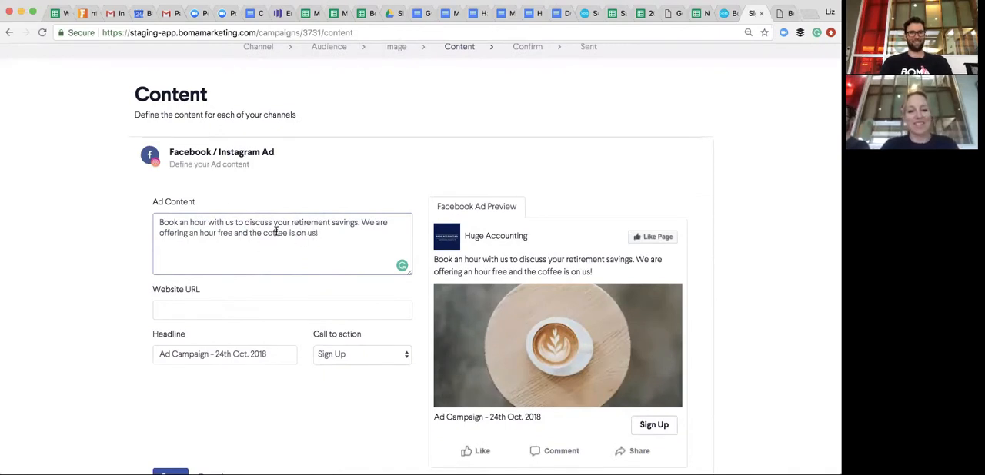
pyautogui.click(406, 355)
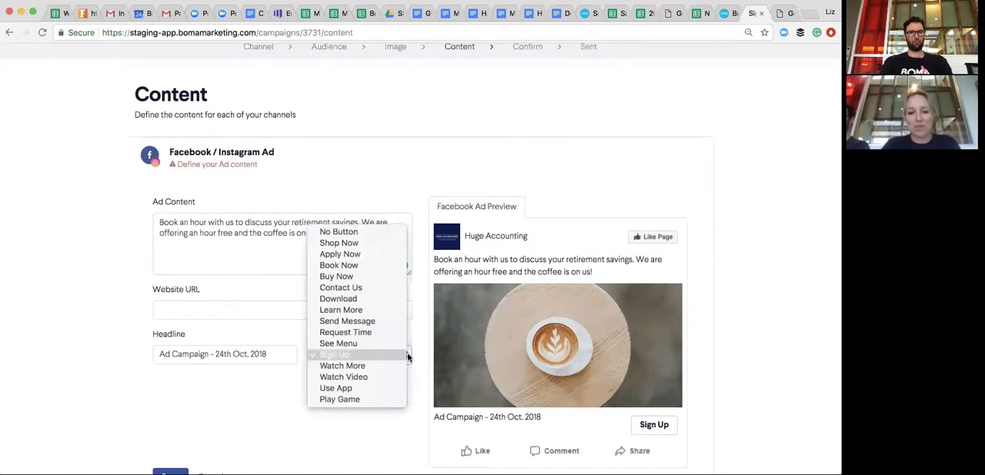
pyautogui.click(342, 289)
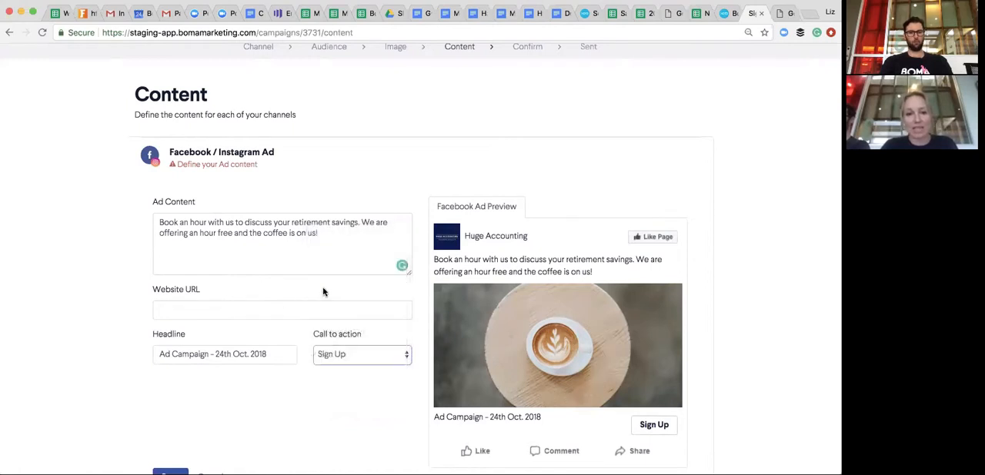
pyautogui.click(733, 13)
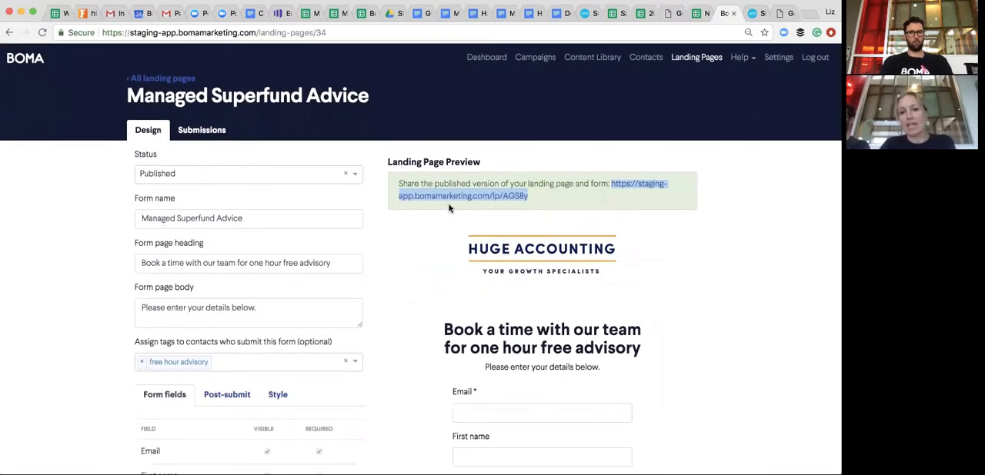
pyautogui.click(751, 14)
pyautogui.click(202, 312)
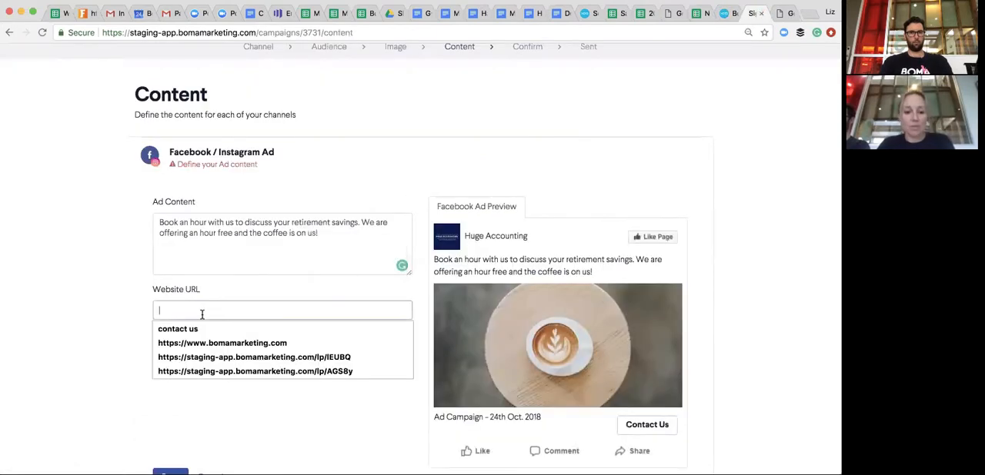
pyautogui.write('https://staging-app.bomamarketing.com/lp/AGS8y')
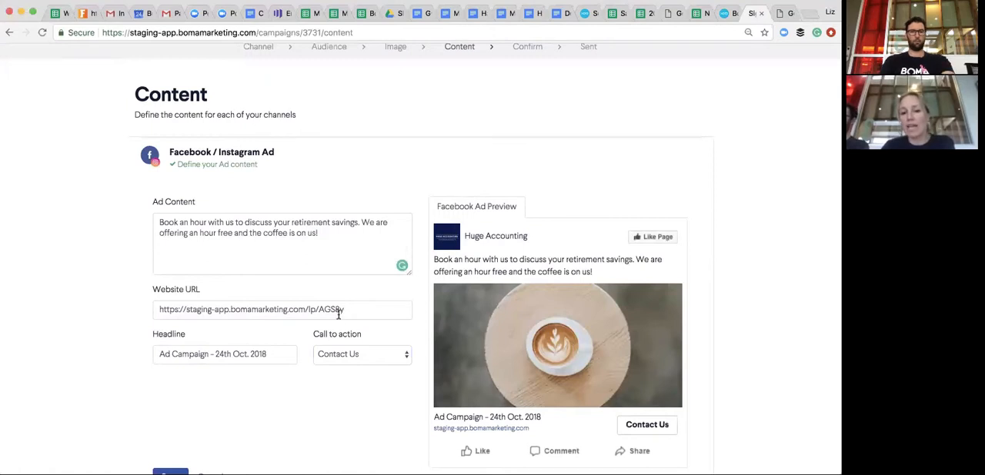
# - Replace the ad's headline with "Free advice and the coffee is on us!"
pyautogui.scroll(-1, 346, 313)
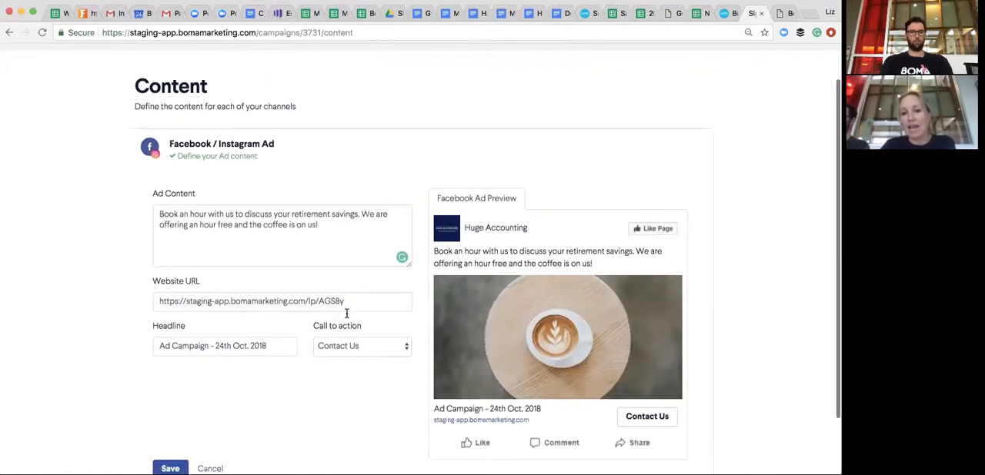
pyautogui.scroll(-3, 346, 313)
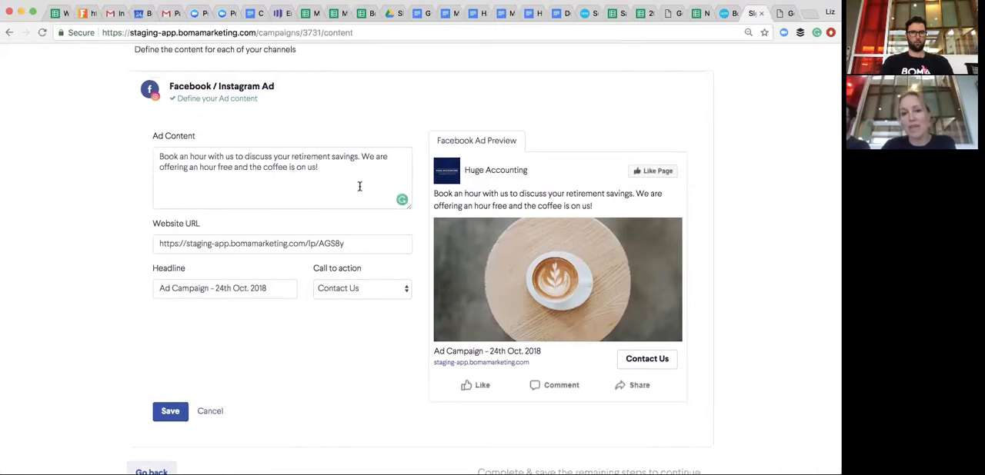
pyautogui.scroll(2, 355, 183)
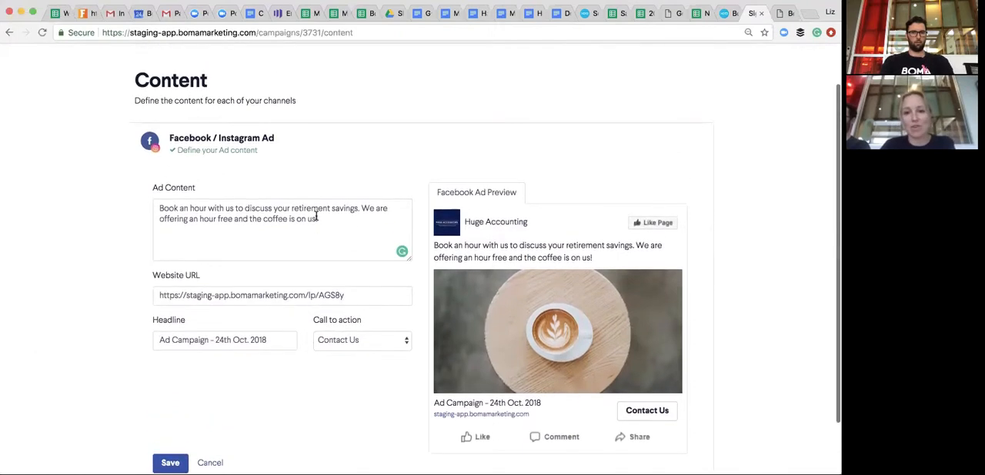
pyautogui.scroll(-2, 316, 217)
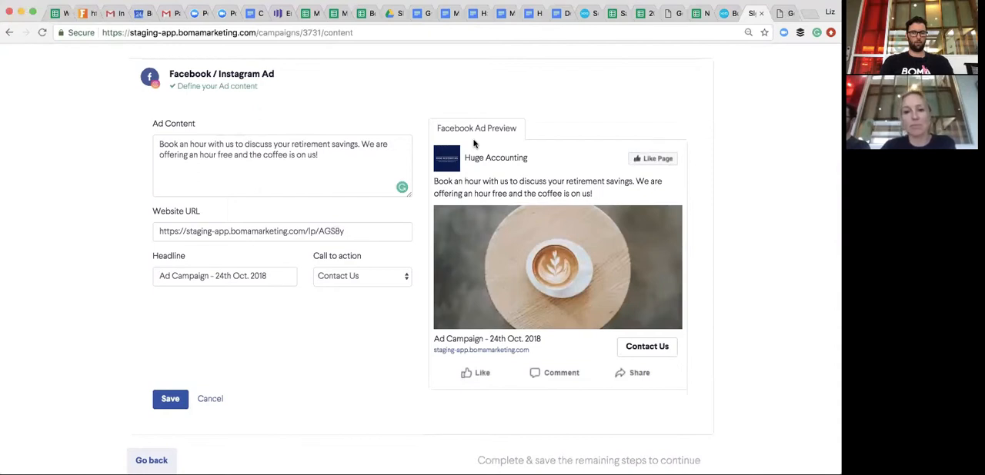
pyautogui.scroll(-1, 306, 367)
pyautogui.scroll(1, 307, 359)
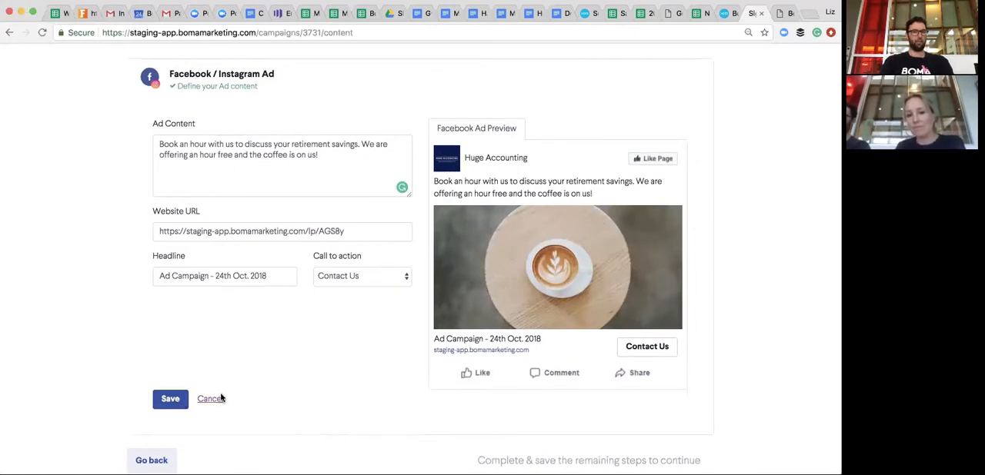
pyautogui.scroll(1, 222, 398)
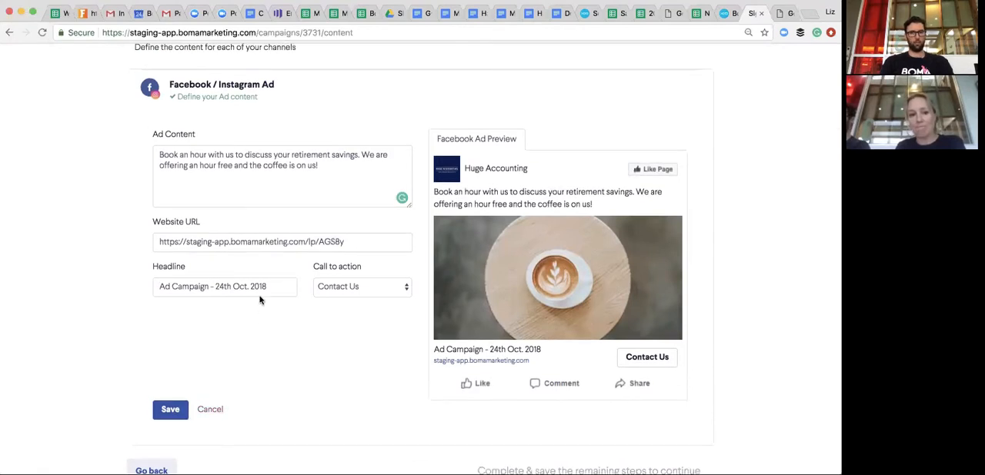
pyautogui.moveTo(271, 283); pyautogui.dragTo(157, 285)
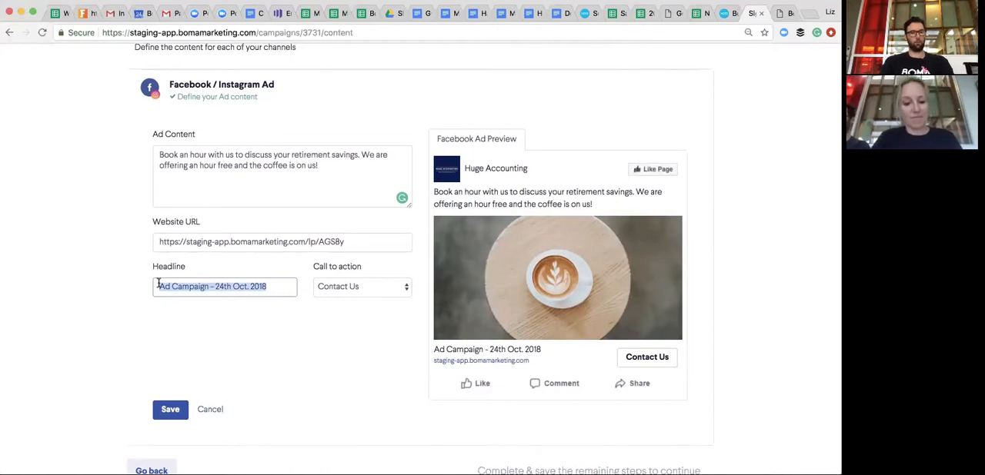
pyautogui.write('Free advic')
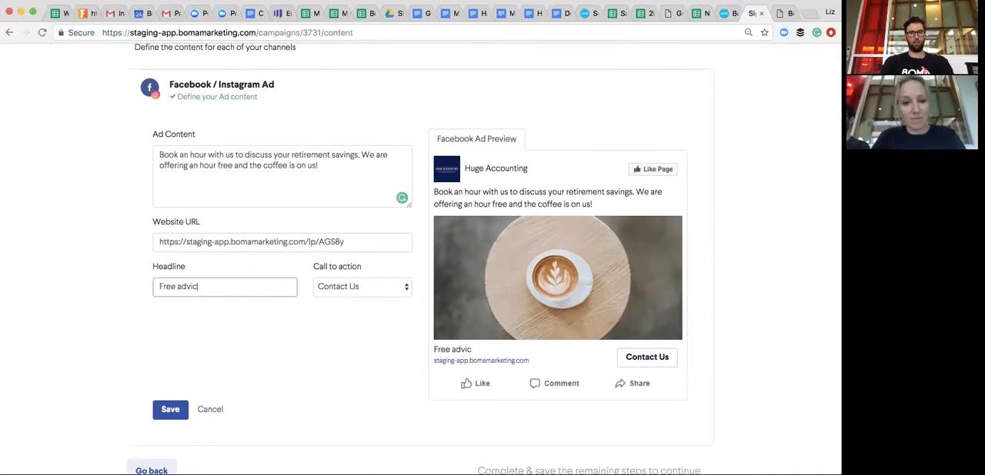
pyautogui.write('e and the coffee')
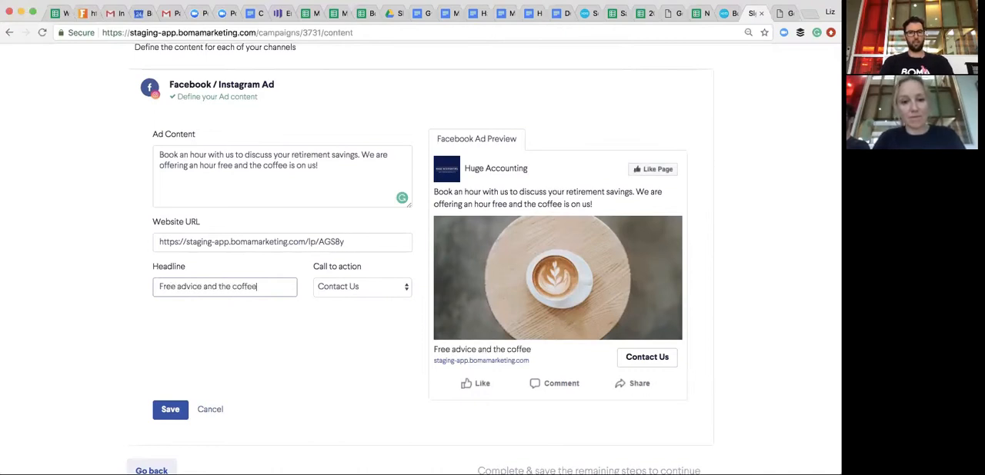
pyautogui.write(' is on us!')
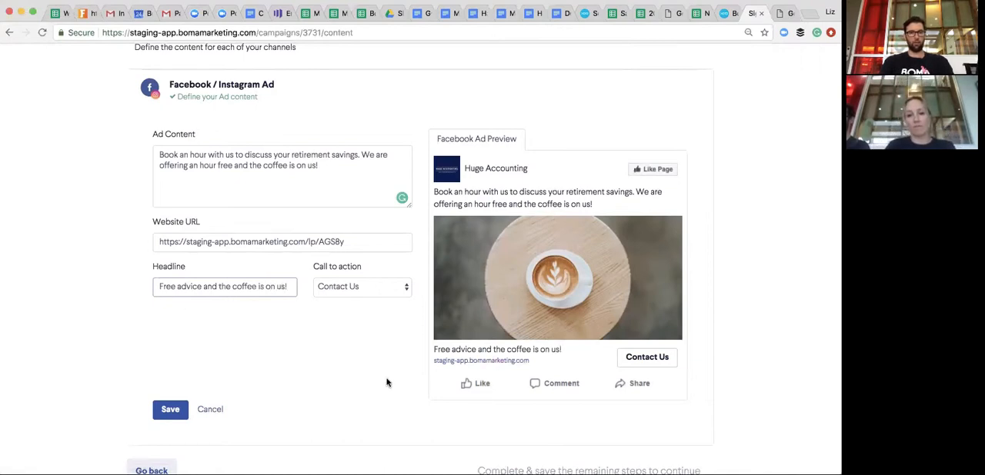
pyautogui.click(178, 288)
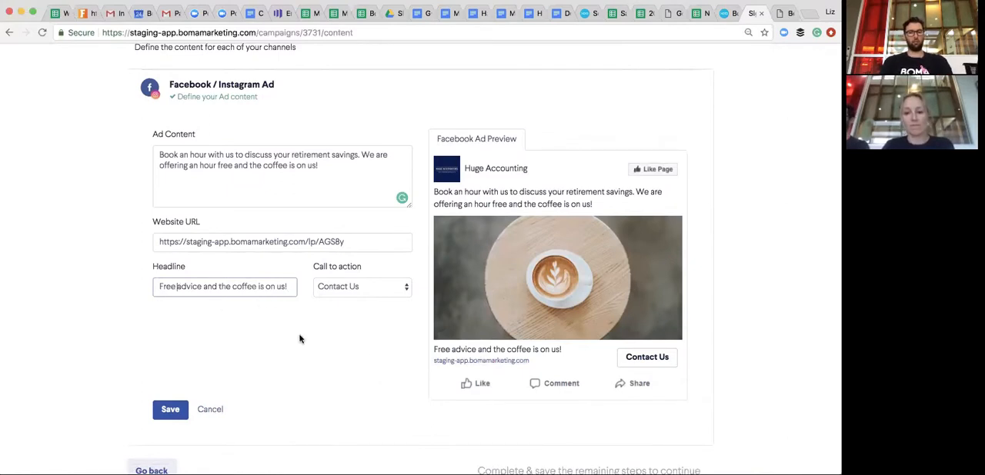
# - Save the ad content, continue to the confirmation stage and review the ad's audience, budget, duration and preview
pyautogui.scroll(-1, 300, 339)
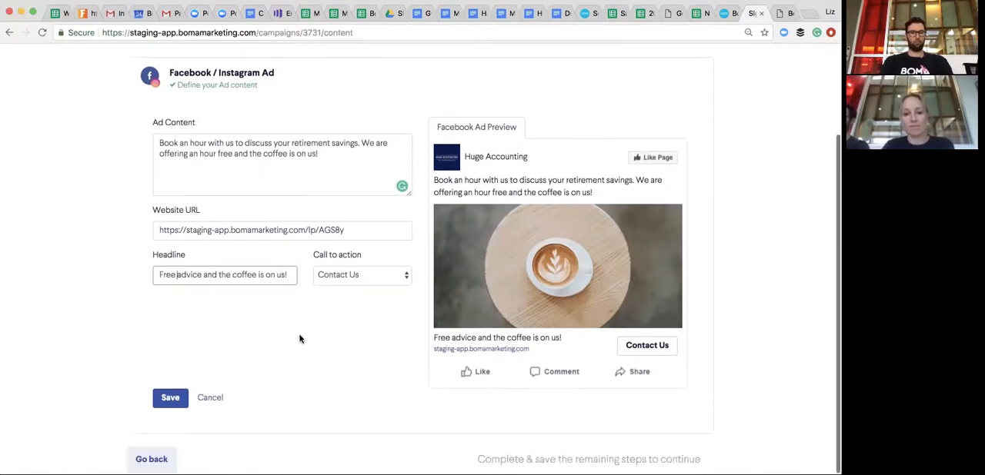
pyautogui.click(172, 399)
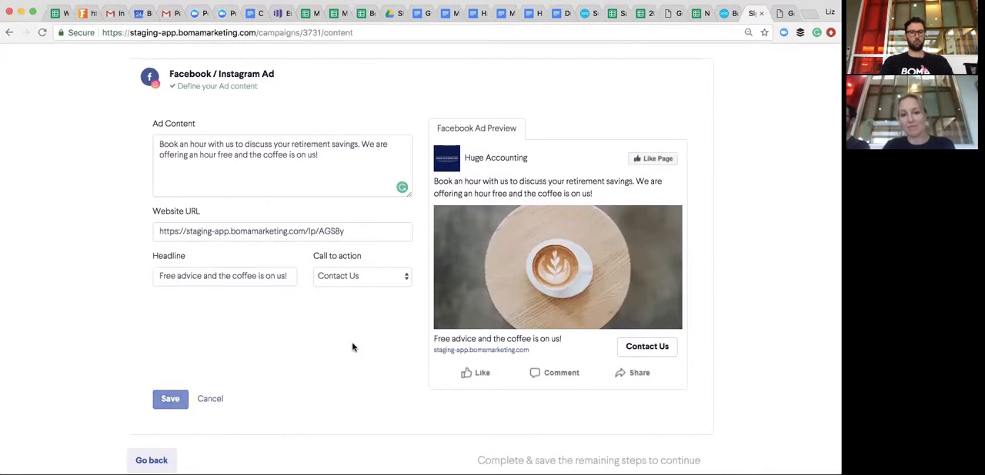
pyautogui.click(689, 245)
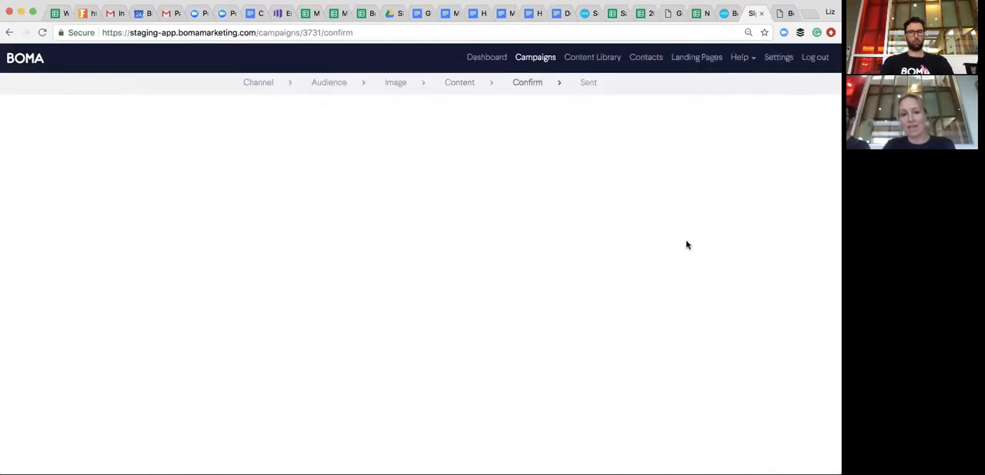
pyautogui.scroll(-4, 687, 244)
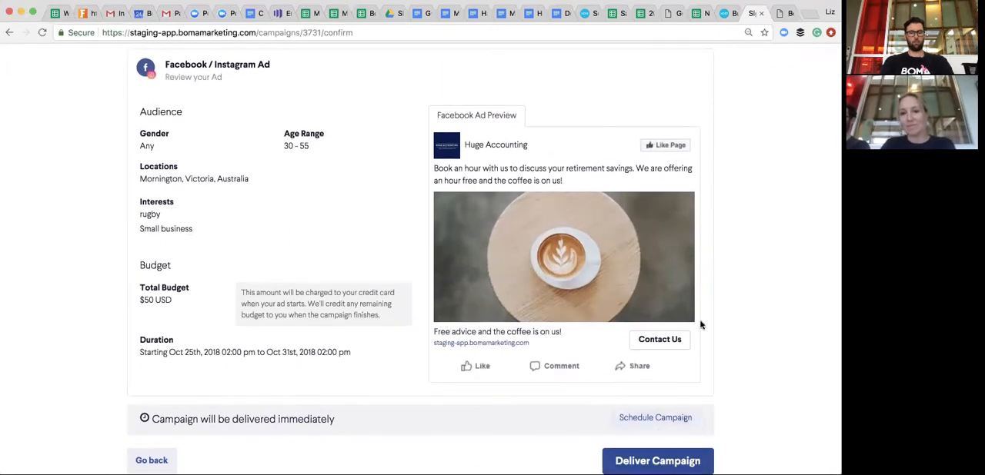
pyautogui.scroll(4, 699, 324)
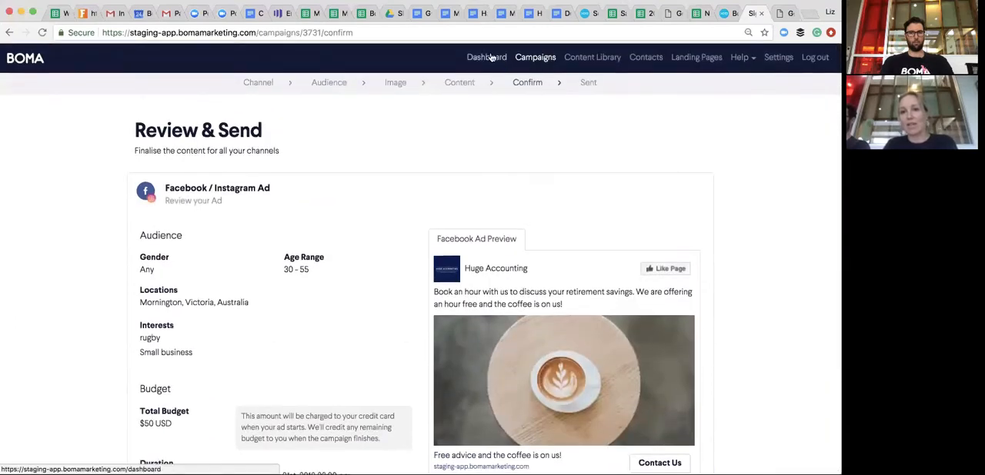
# - Return to the dashboard and look over the new-campaign types, recent campaigns, content library and getting-started list
pyautogui.click(489, 58)
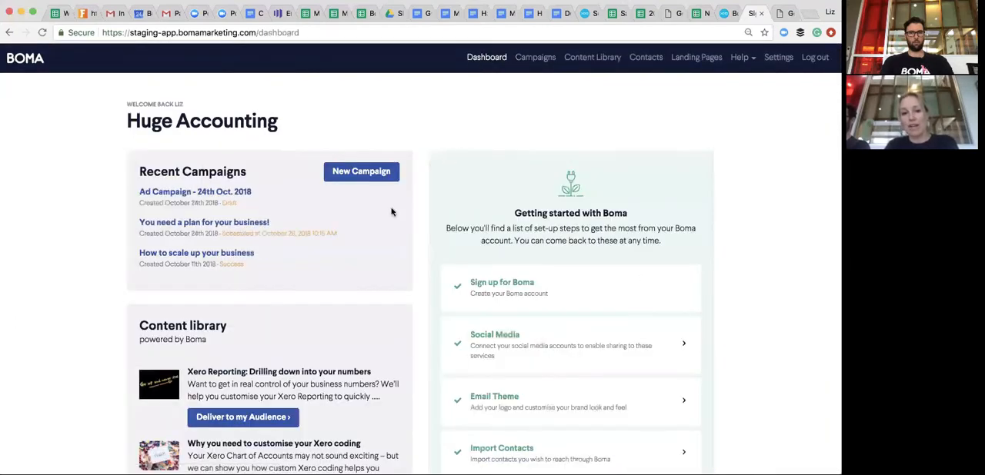
pyautogui.click(362, 171)
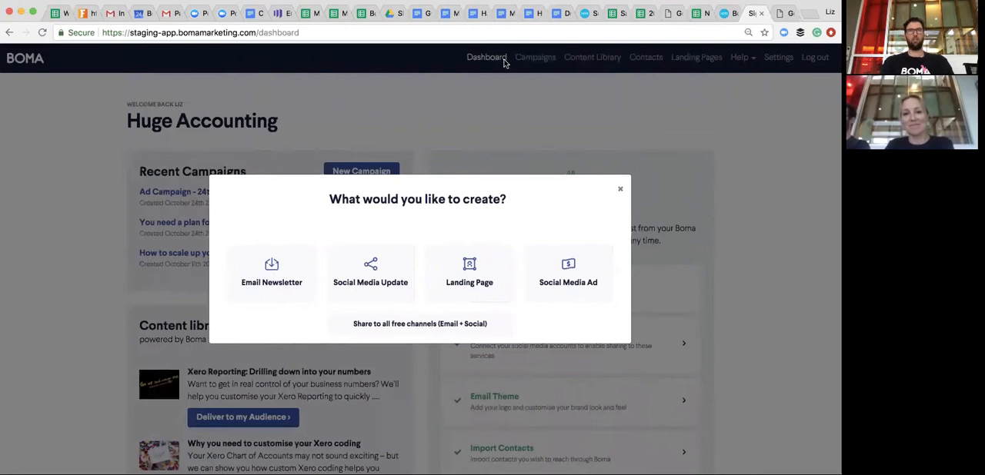
pyautogui.click(717, 309)
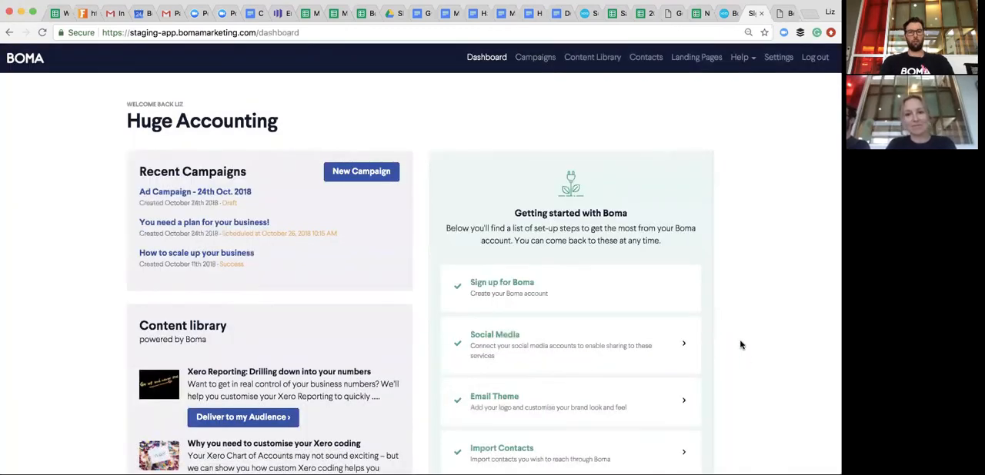
pyautogui.scroll(-2, 736, 326)
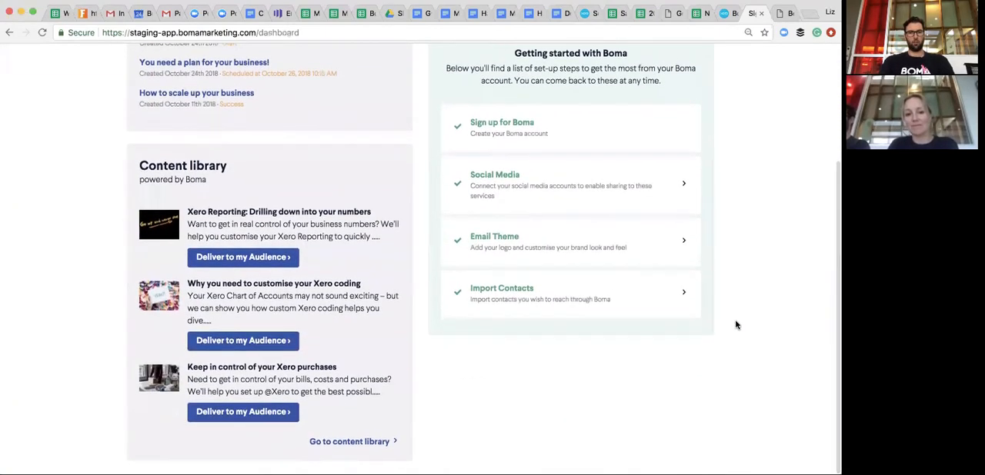
pyautogui.scroll(1, 736, 325)
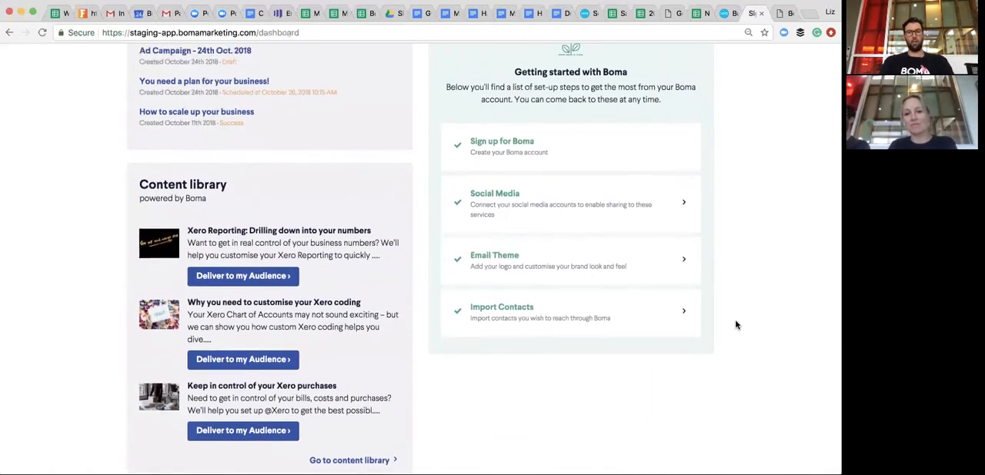
pyautogui.scroll(2, 736, 325)
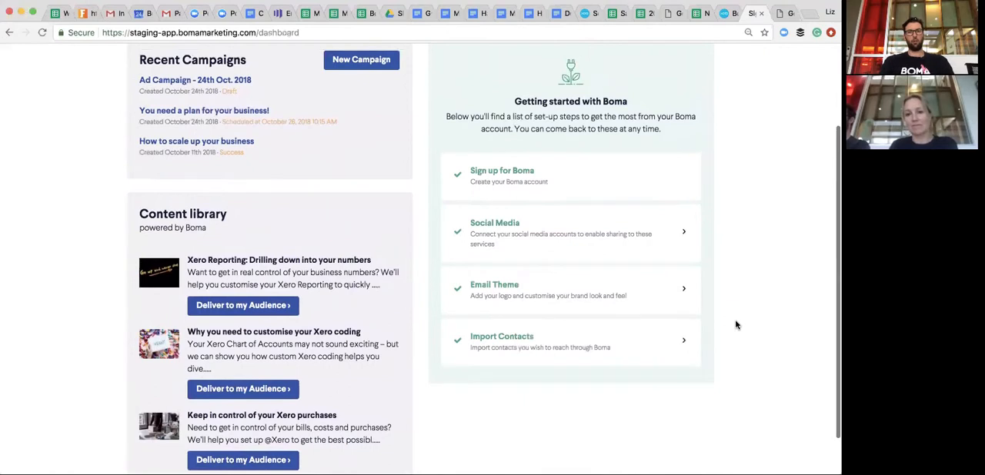
pyautogui.scroll(1, 736, 326)
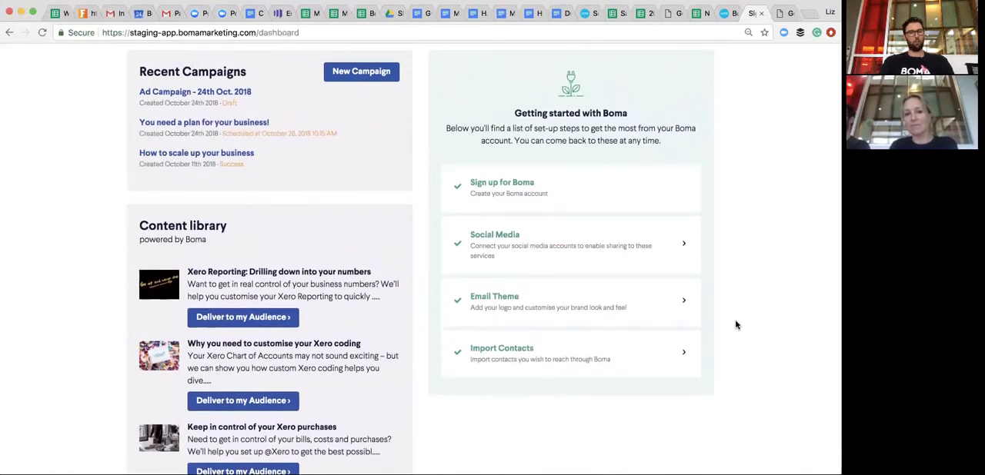
pyautogui.scroll(4, 736, 325)
# - Start a new Email Newsletter campaign under the suggested name "Email Newsletter - 24th Oct. 2018"
pyautogui.click(371, 134)
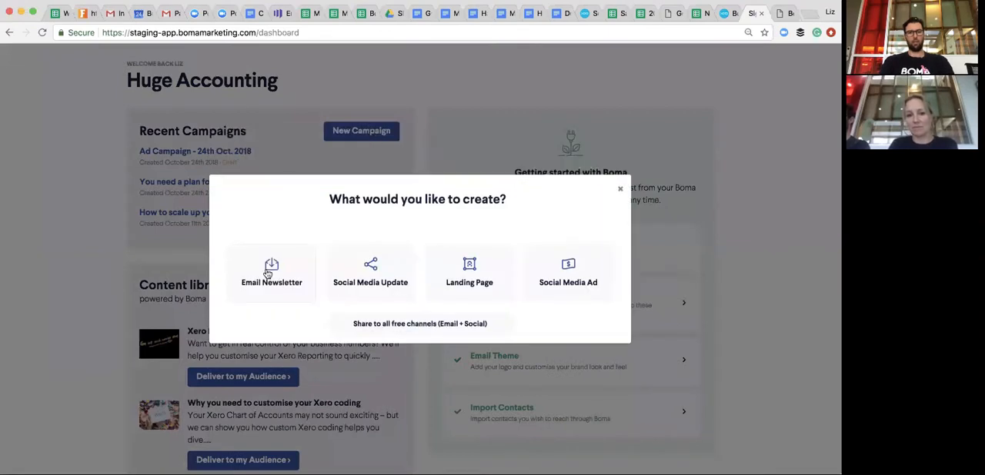
pyautogui.click(267, 273)
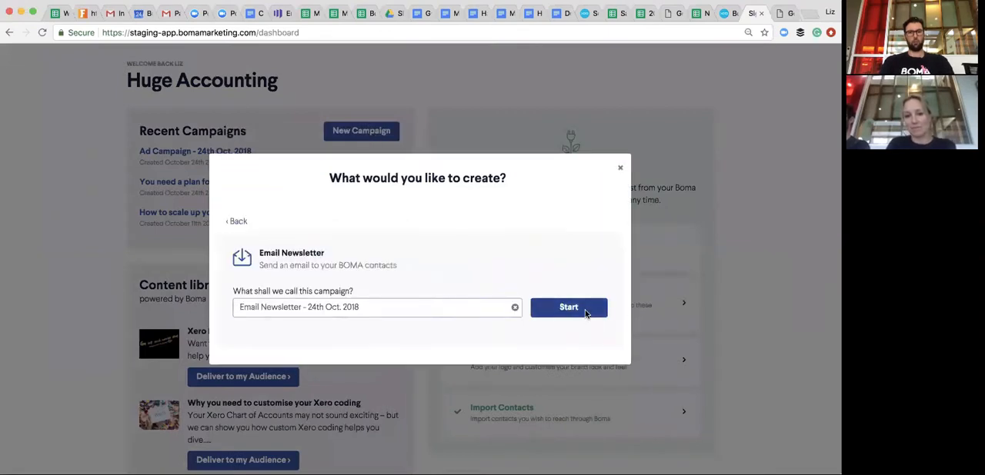
pyautogui.click(585, 313)
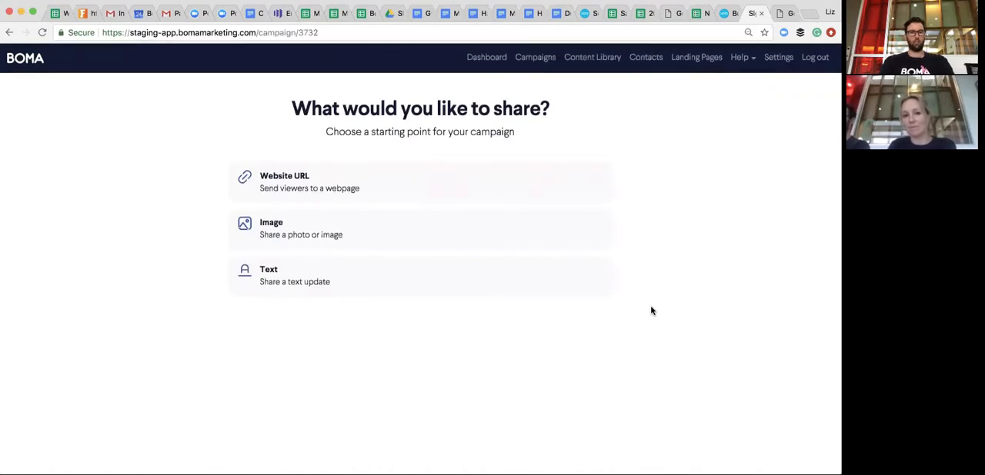
# - Choose Text as the newsletter's starting point and save the message "Here's the latest news from Huge Accounting"
pyautogui.click(482, 284)
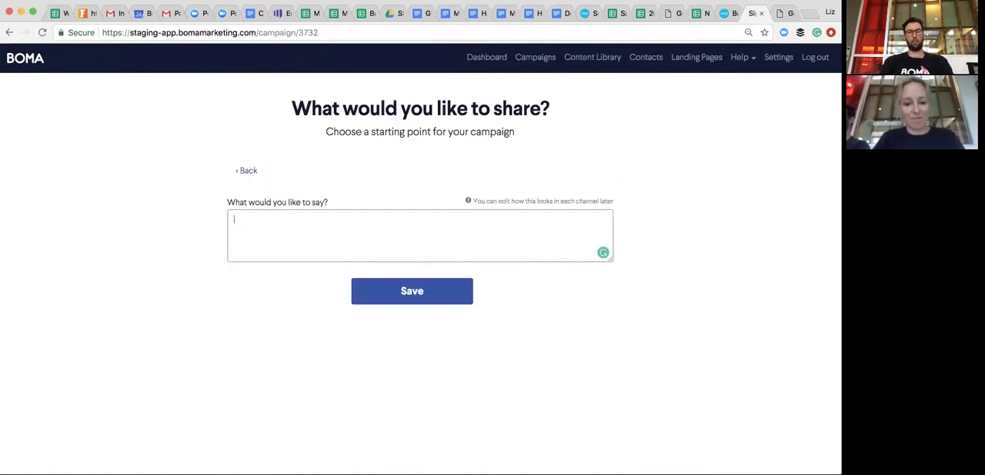
pyautogui.write("Here's the latest news from Huge")
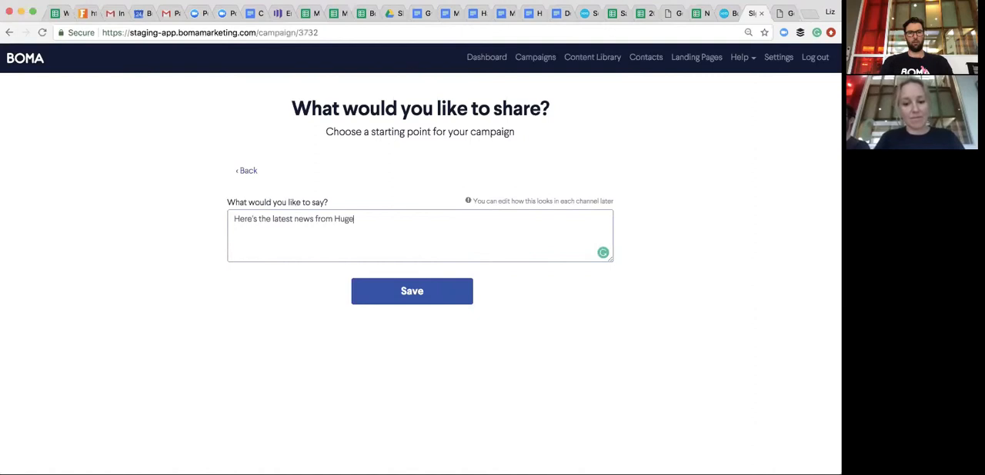
pyautogui.write(' Accounting')
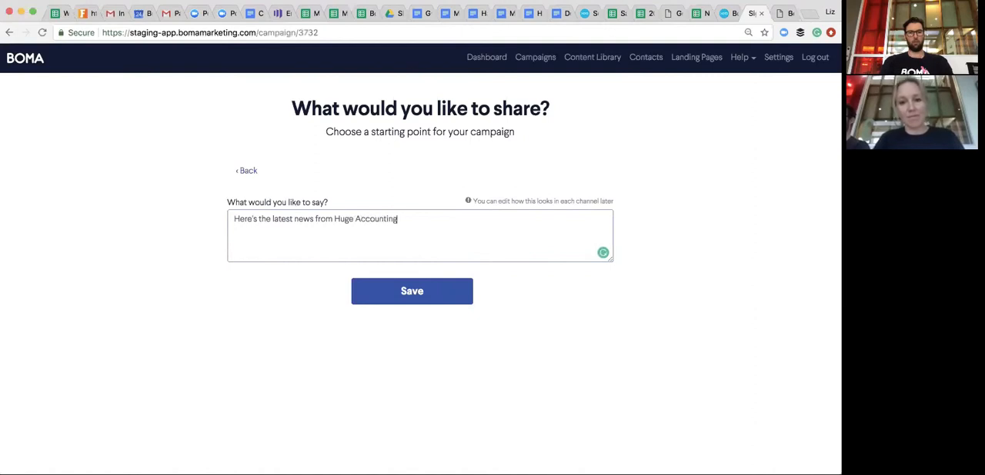
pyautogui.click(431, 300)
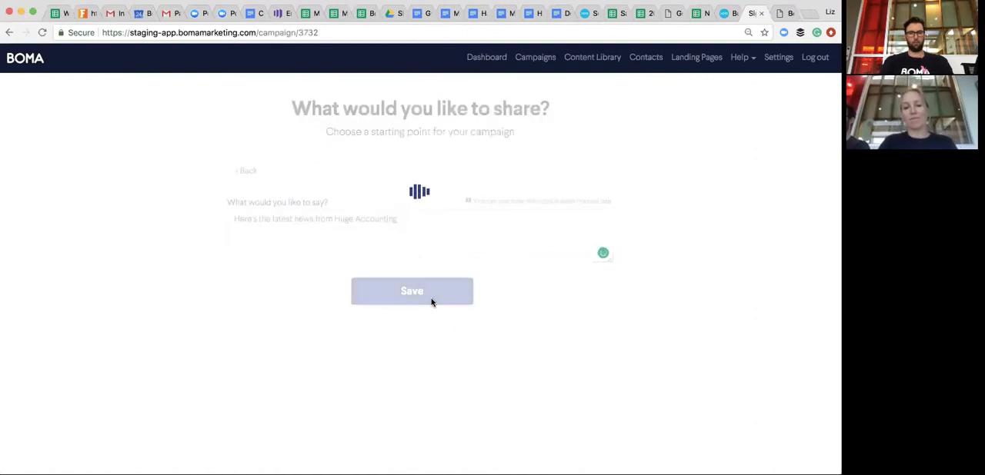
# - Review the newsletter's audience, email template, subject, preview description and sender details
pyautogui.scroll(-2, 523, 252)
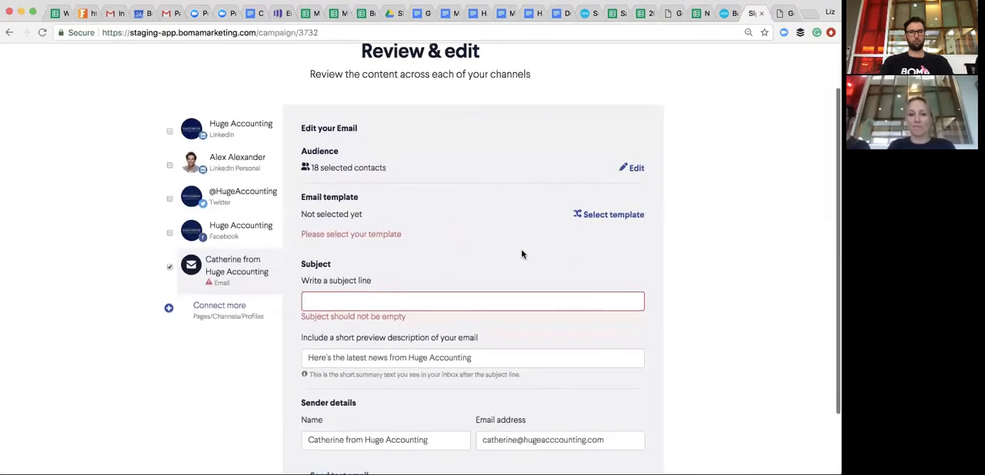
pyautogui.scroll(-1, 578, 227)
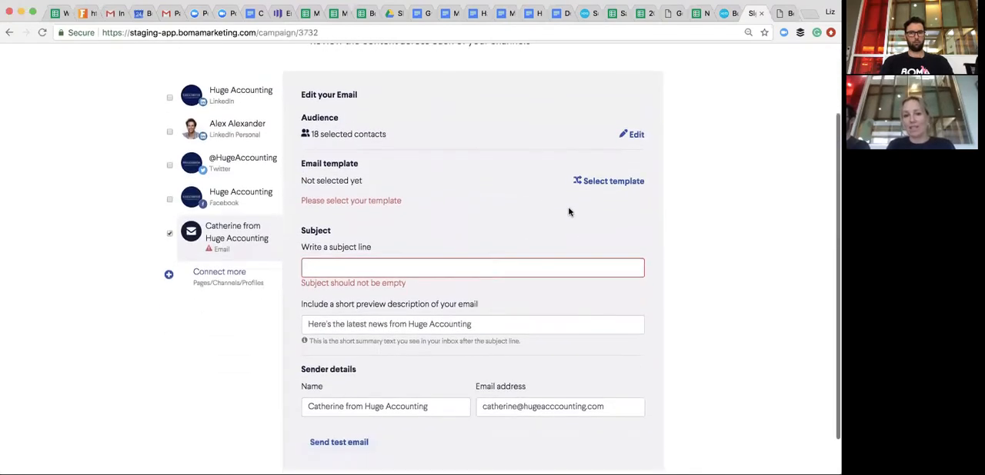
pyautogui.scroll(-1, 567, 210)
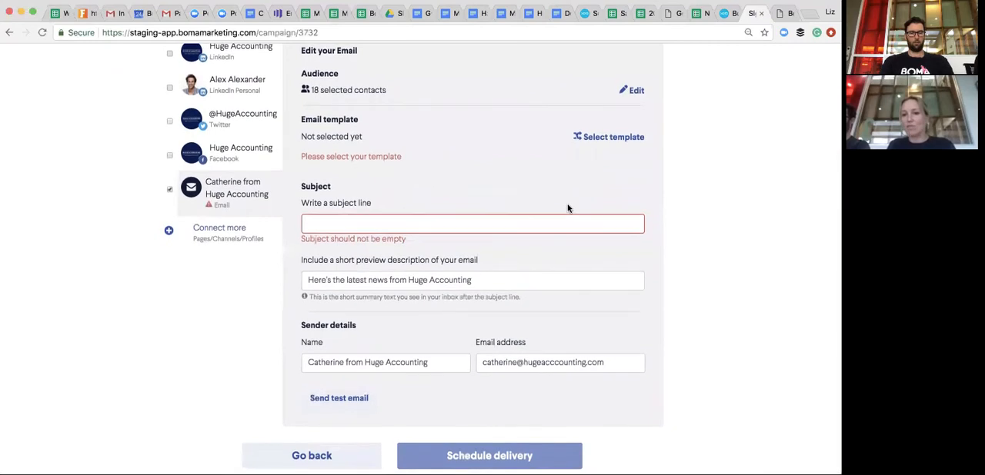
pyautogui.scroll(2, 568, 209)
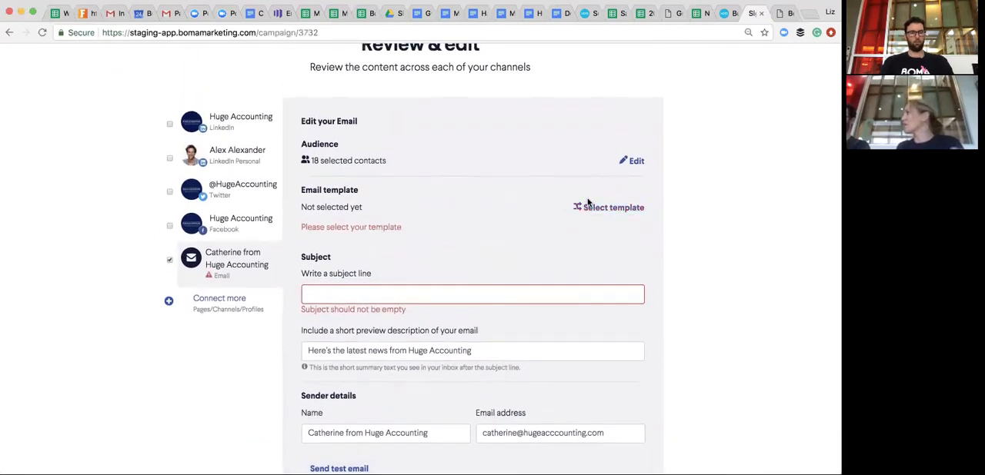
pyautogui.scroll(2, 588, 201)
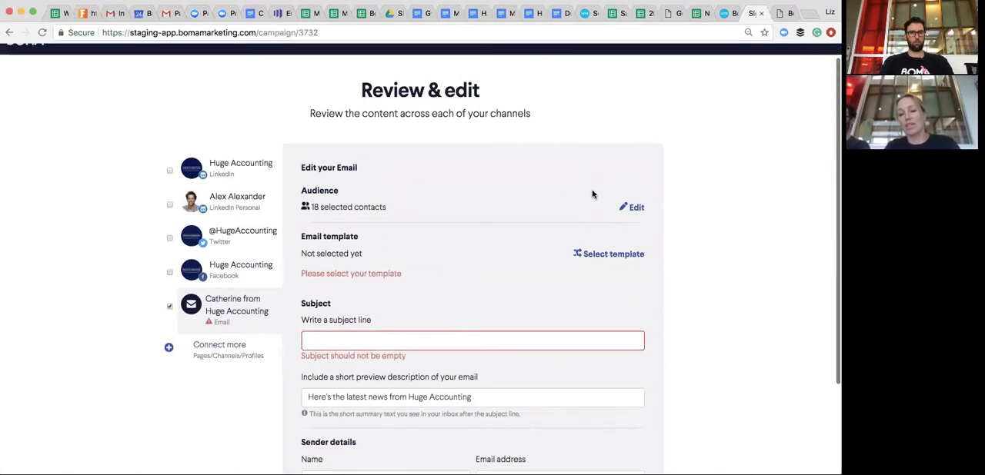
# - Return to the dashboard and start a new Social Media Update campaign under the suggested name "Social Media Update - 24th Oct. 2018"
pyautogui.click(733, 13)
pyautogui.click(491, 68)
pyautogui.click(369, 176)
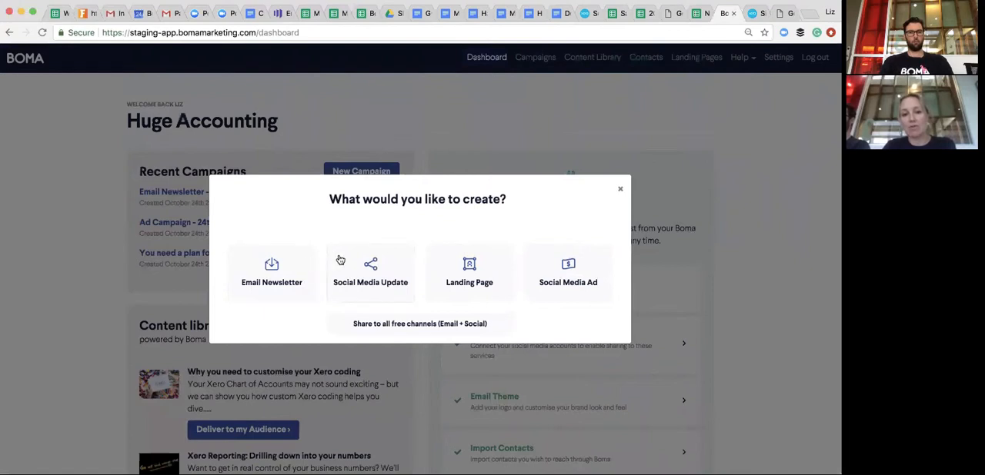
pyautogui.click(365, 282)
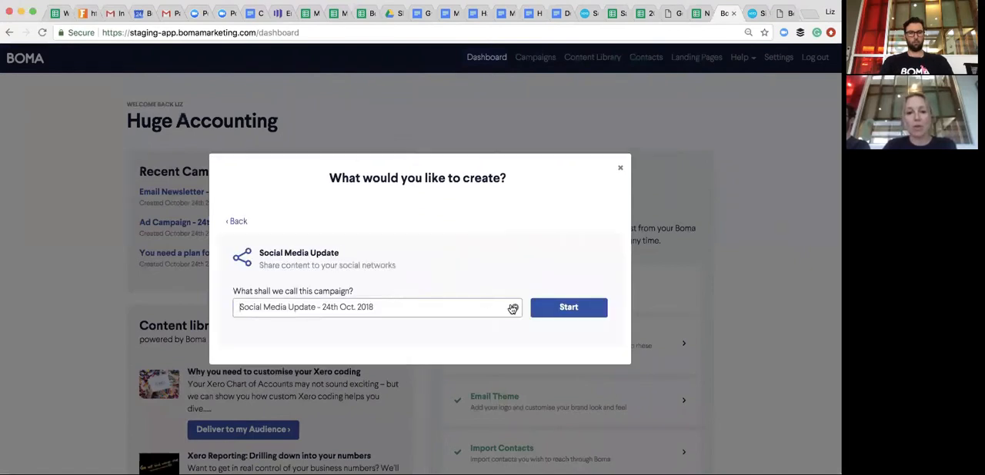
pyautogui.click(584, 308)
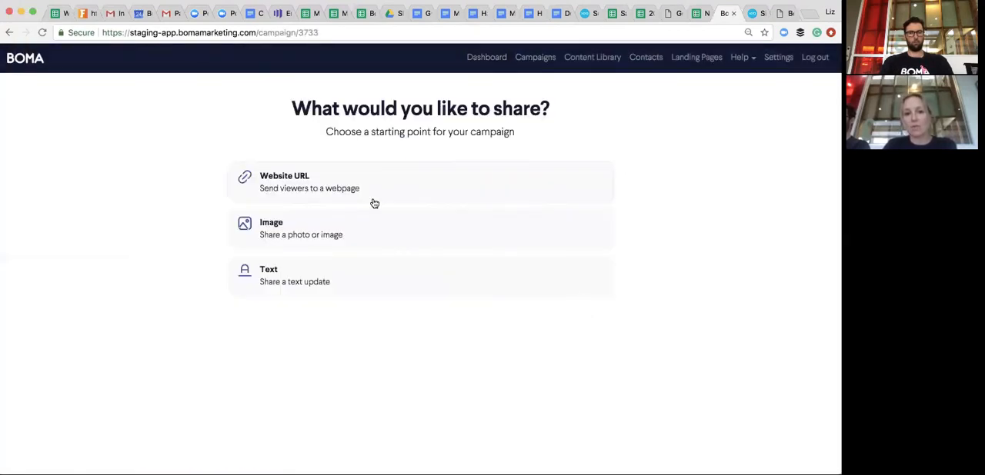
# - Choose Website URL as the starting point and save it with the copied link to the "Being Human at Heart – Xerocon Brisbane 2018" article
pyautogui.click(320, 192)
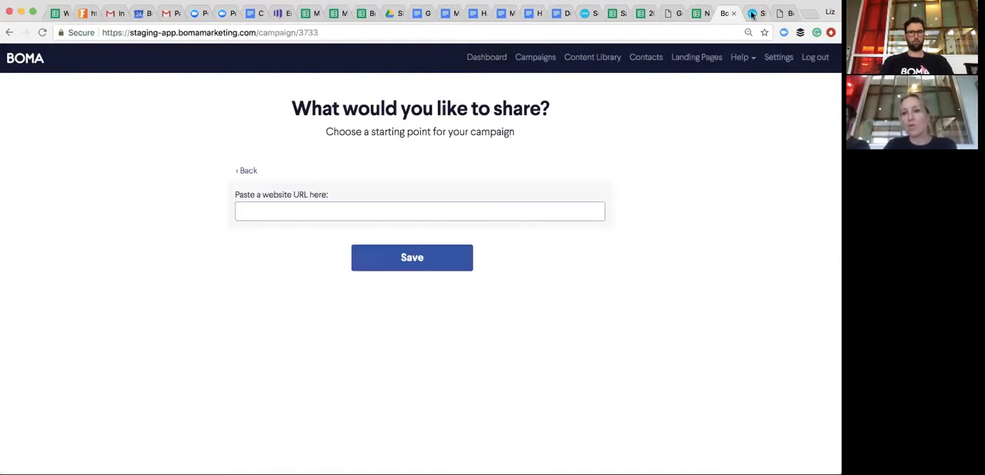
pyautogui.click(783, 13)
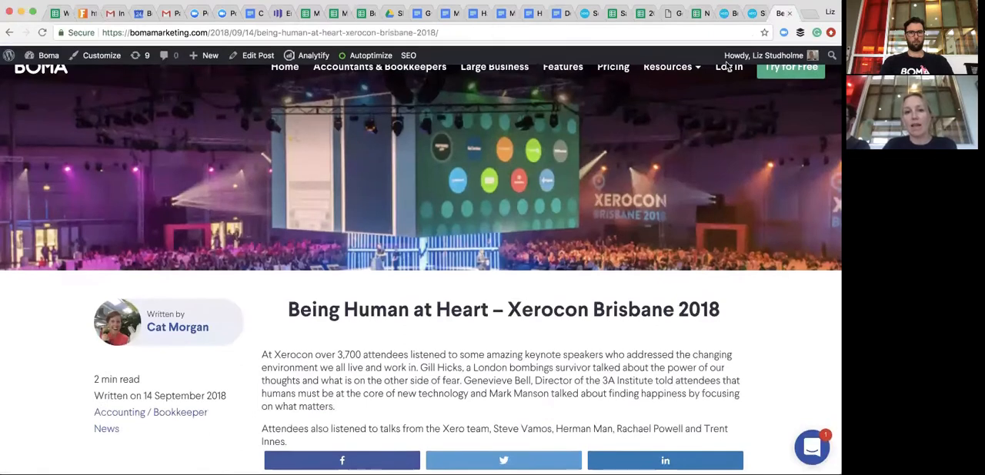
pyautogui.click(393, 32)
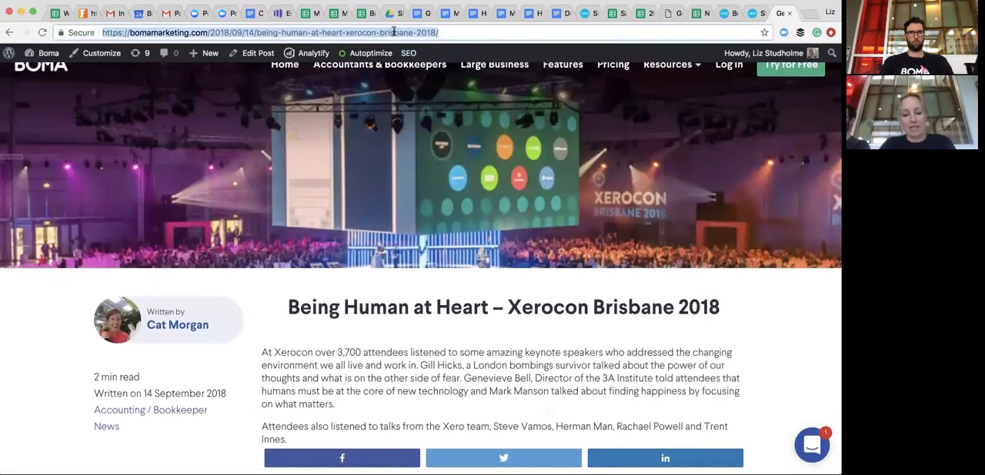
pyautogui.click(732, 13)
pyautogui.write('https://bomamarketing.com/2018/08/14/being-human-at-heart-xerocon-brisbane-2018/')
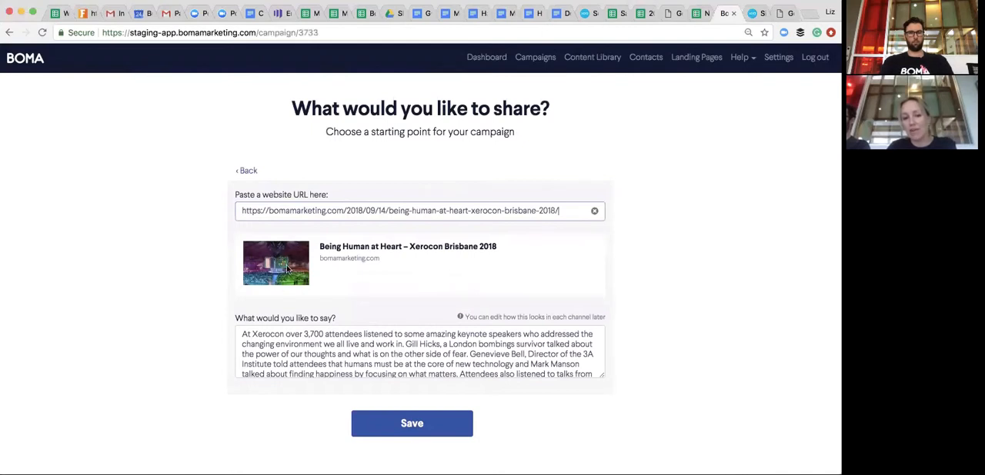
pyautogui.scroll(-2, 321, 351)
pyautogui.scroll(2, 320, 351)
pyautogui.click(412, 426)
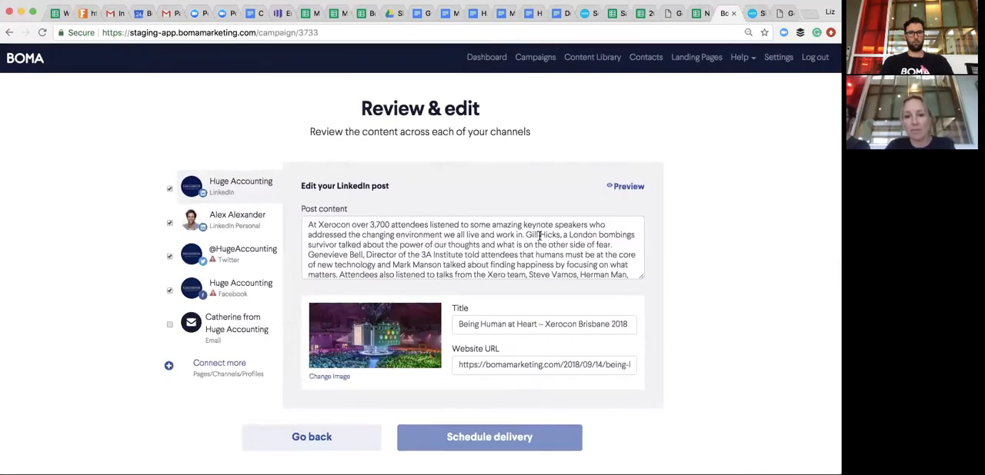
# - Shorten the LinkedIn and Twitter posts by removing the text after "we all live and work in.", keeping the article link on Twitter
pyautogui.moveTo(527, 235); pyautogui.dragTo(623, 284)
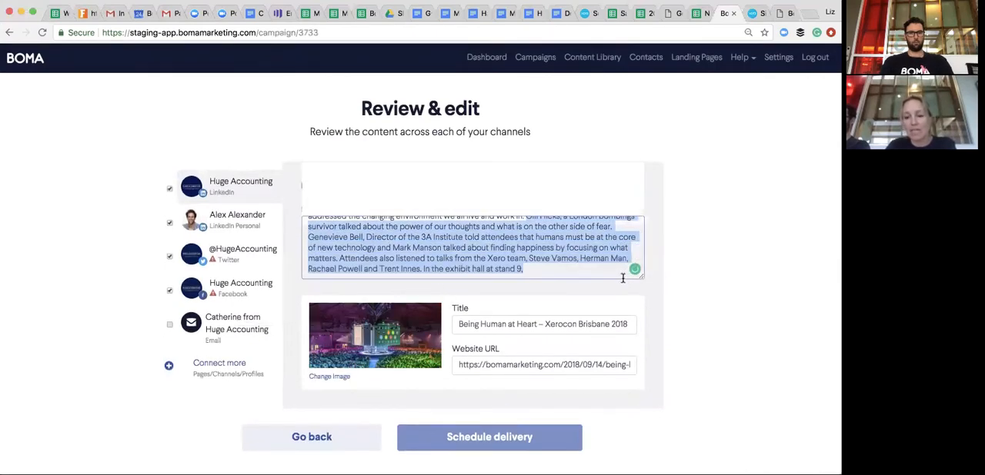
pyautogui.press('BackSpace')
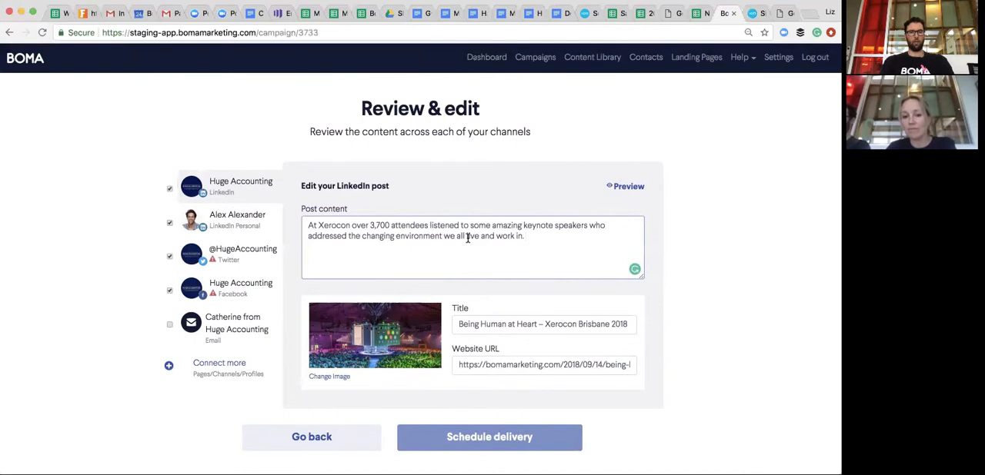
pyautogui.click(243, 257)
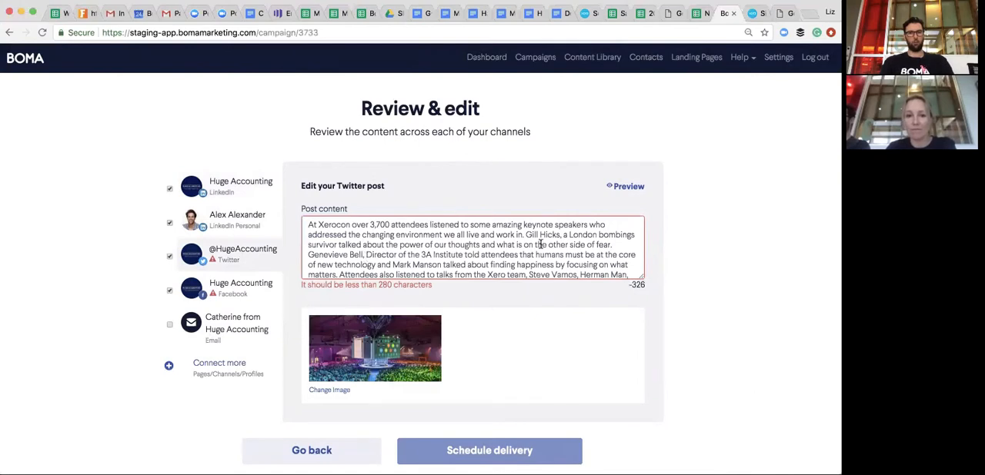
pyautogui.moveTo(526, 231); pyautogui.dragTo(593, 259)
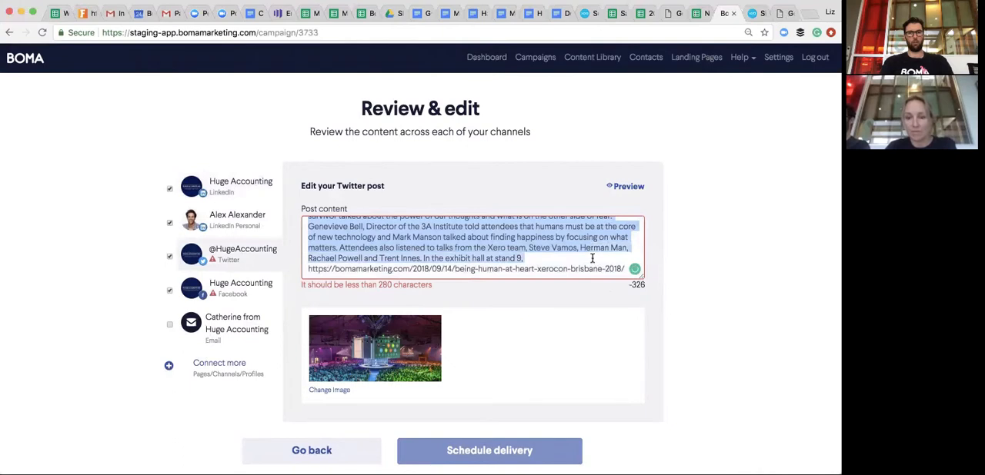
pyautogui.press('BackSpace')
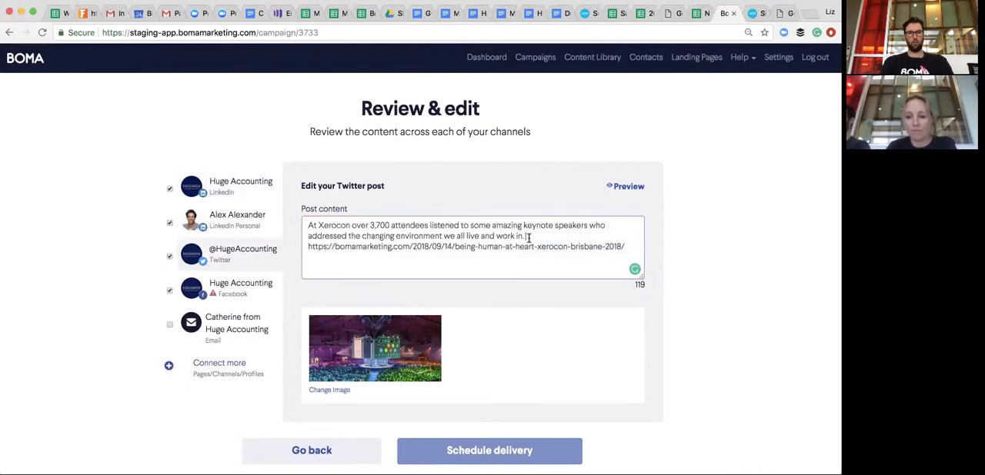
pyautogui.press('BackSpace')
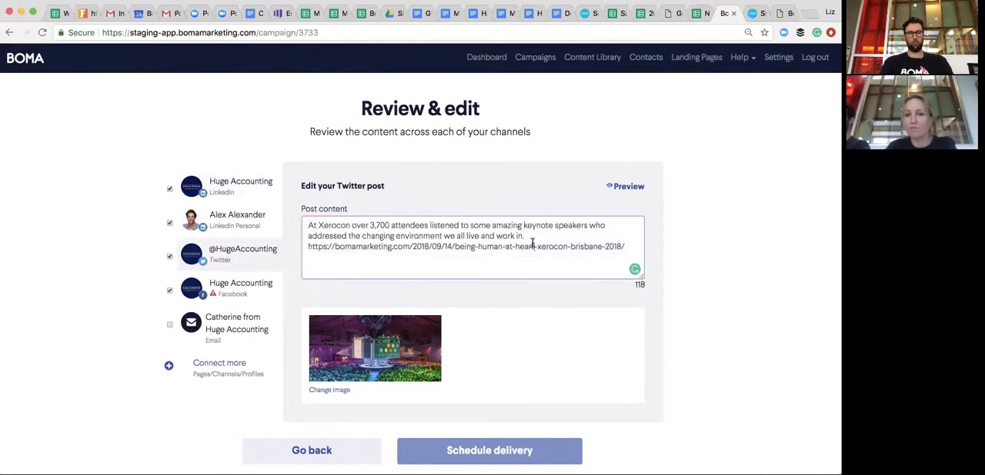
# - Add the sentence "Read out review of the event." before the link in the Twitter post
pyautogui.write('Her')
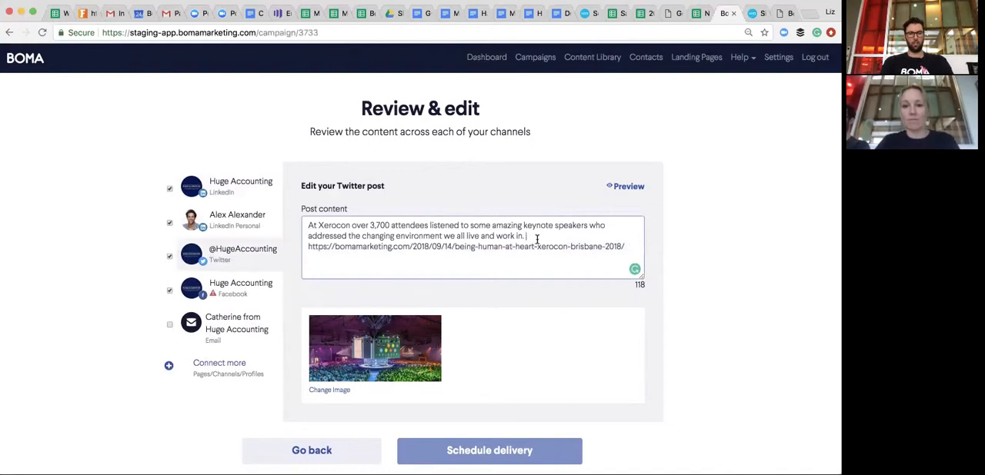
pyautogui.write("e's th")
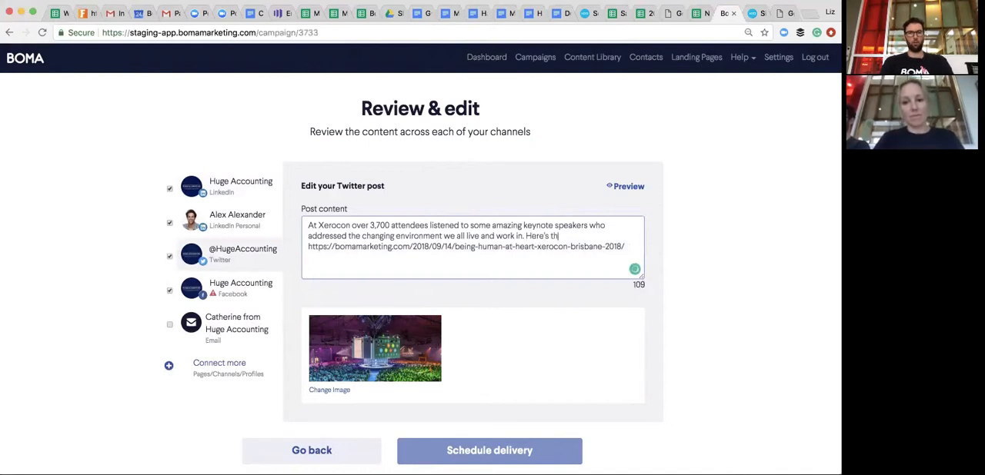
pyautogui.write('e')
pyautogui.press('BackSpace')
pyautogui.press('BackSpace')
pyautogui.press('BackSpace')
pyautogui.press('BackSpace')
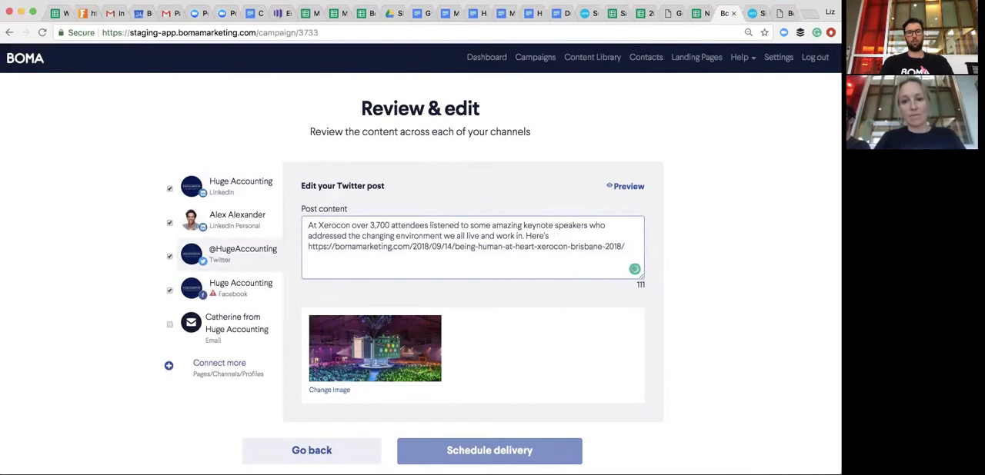
pyautogui.press('BackSpace')
pyautogui.press('BackSpace')
pyautogui.press('BackSpace')
pyautogui.press('BackSpace')
pyautogui.press('BackSpace')
pyautogui.press('BackSpace')
pyautogui.write('Read out review of the event.')
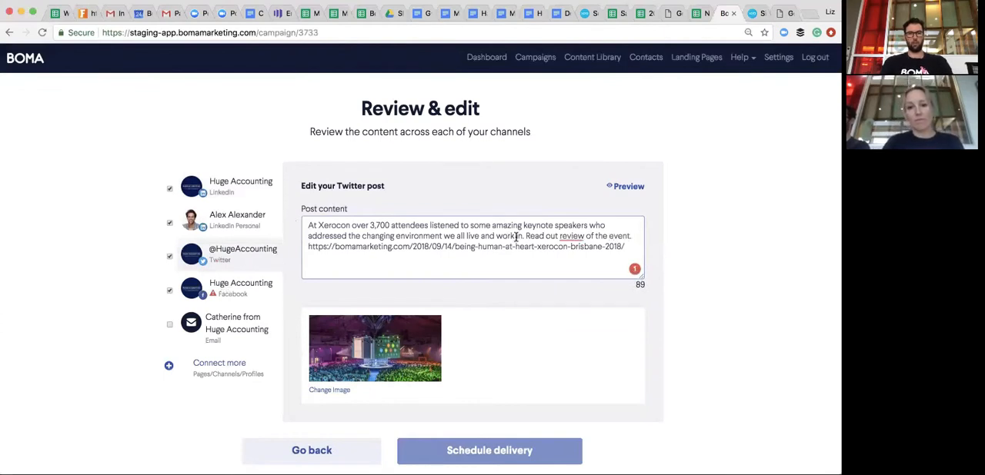
# - Copy the Twitter wording without its link into the Facebook post, ending with "Read our review of the event.", and proceed to scheduling delivery
pyautogui.moveTo(632, 238); pyautogui.dragTo(346, 213)
pyautogui.hotkey('ctrl', 'c')
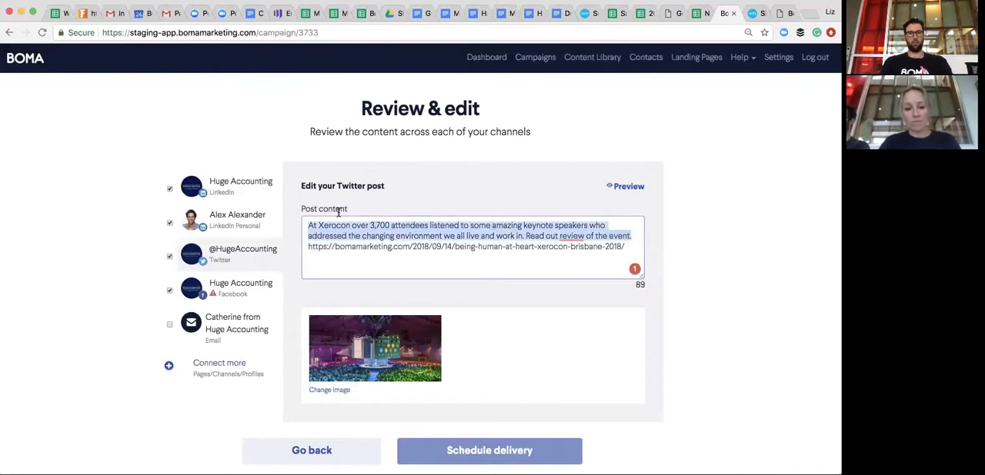
pyautogui.click(225, 298)
pyautogui.click(326, 236)
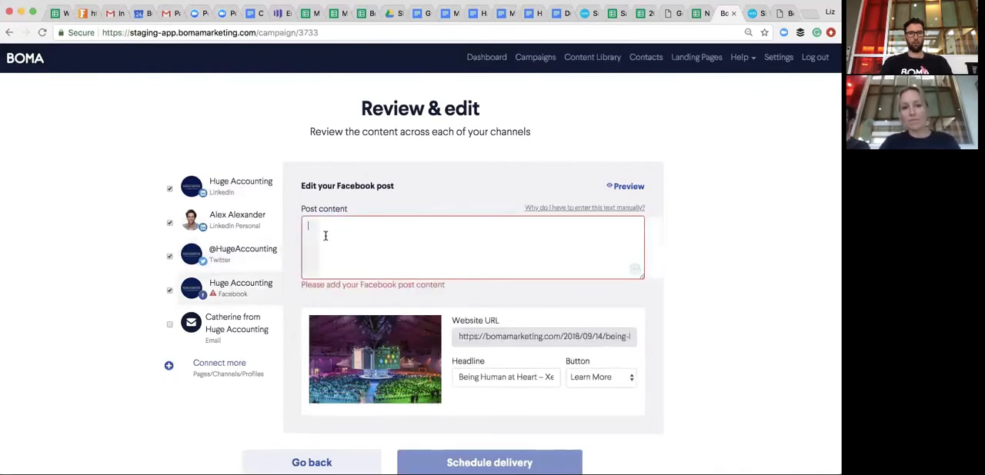
pyautogui.hotkey('ctrl', 'v')
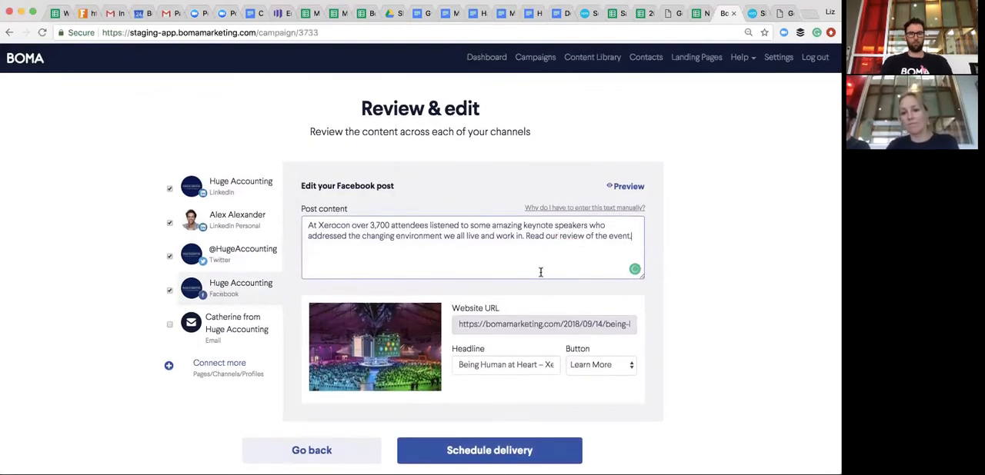
pyautogui.click(538, 454)
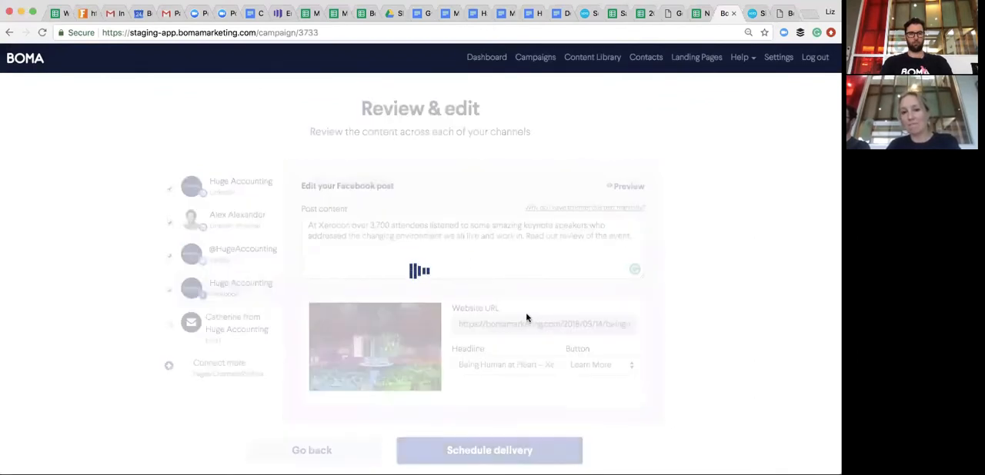
# - Go back to the dashboard and look over the recent campaigns, content library and getting-started steps
pyautogui.click(480, 60)
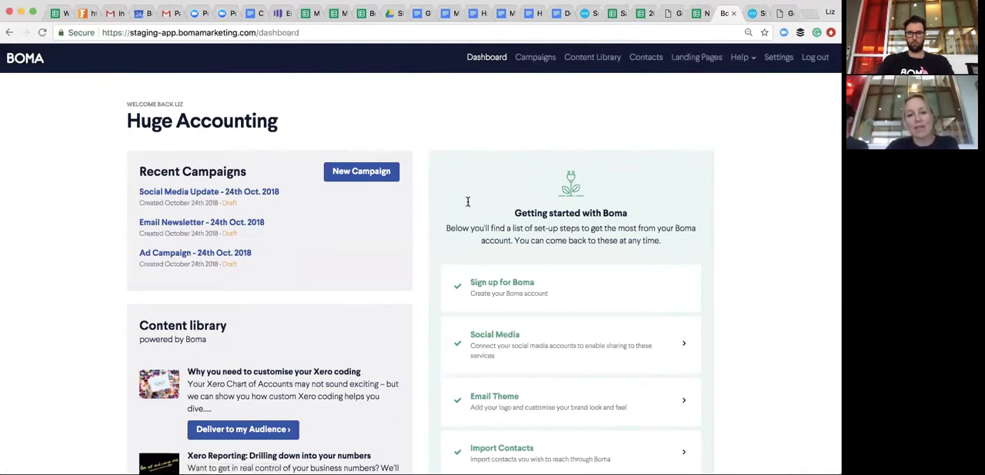
pyautogui.scroll(-3, 467, 201)
pyautogui.scroll(-2, 433, 292)
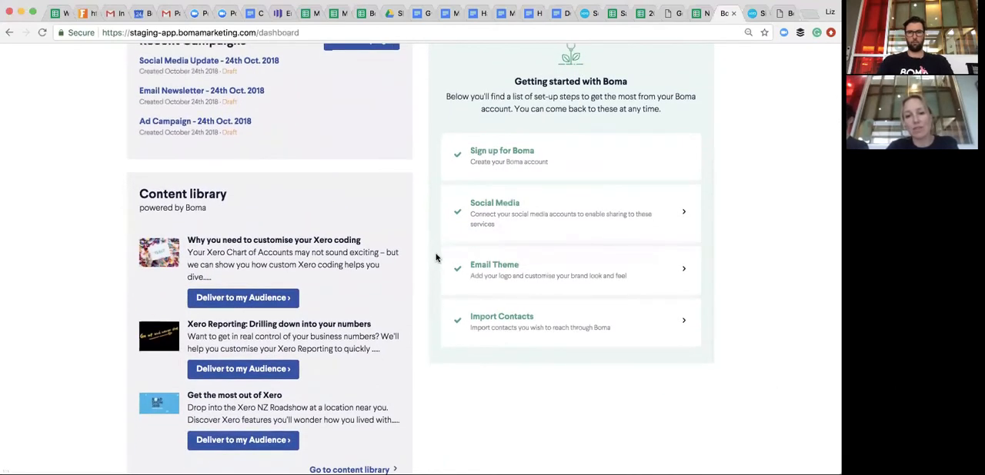
pyautogui.scroll(2, 435, 258)
pyautogui.scroll(2, 436, 258)
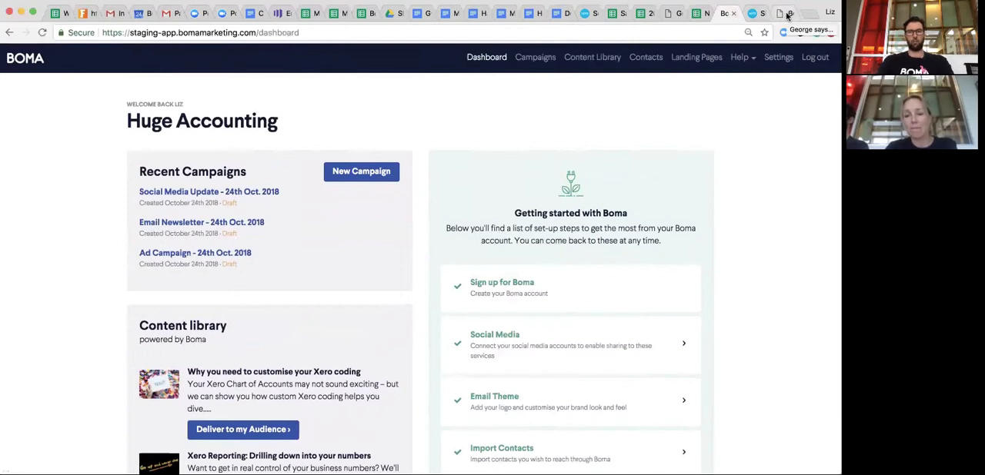
# - View the "Get BOMA FREE for 3 Months" sign-up page and open its support chat
pyautogui.click(679, 15)
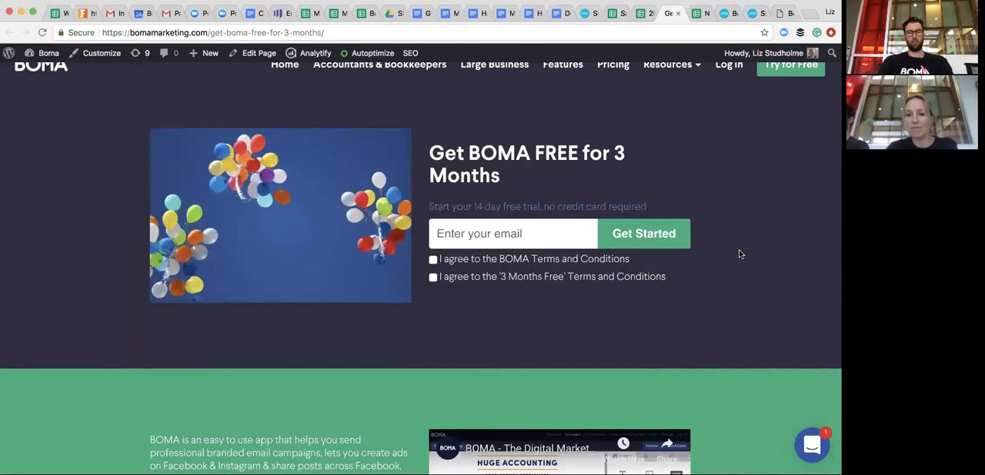
pyautogui.scroll(-1, 738, 338)
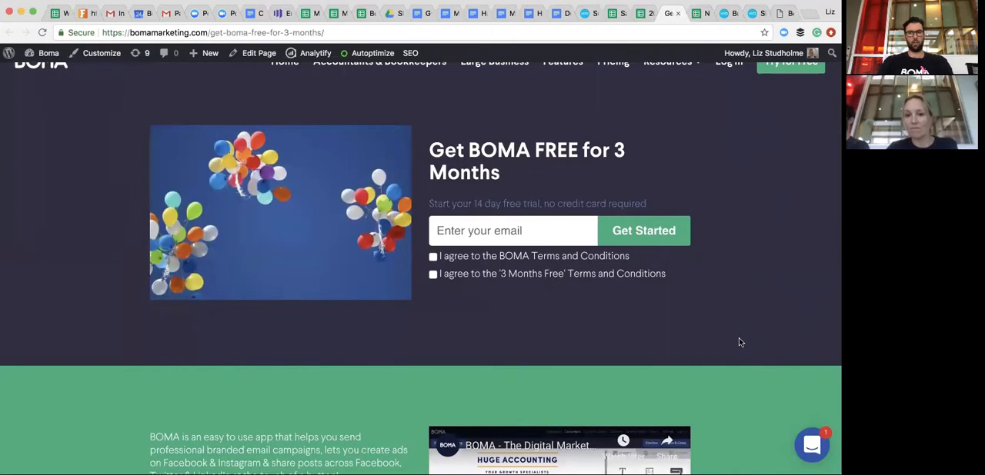
pyautogui.scroll(-1, 738, 342)
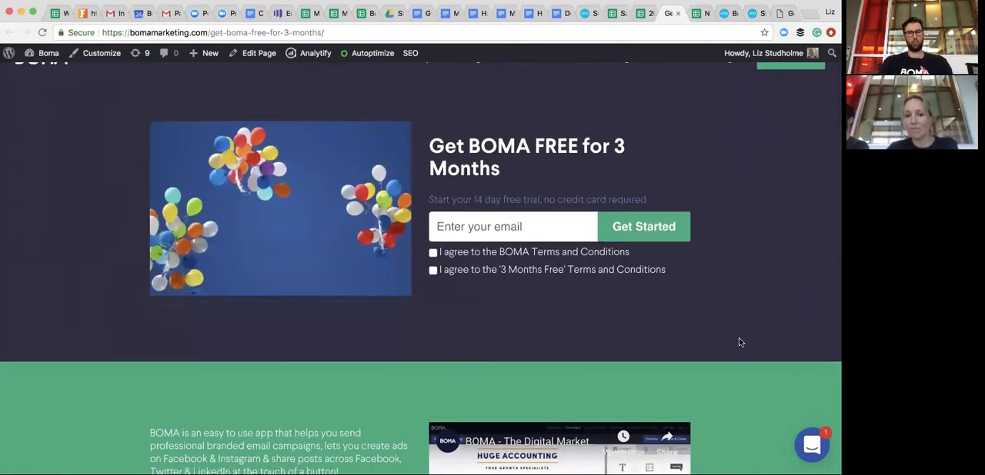
pyautogui.scroll(1, 739, 342)
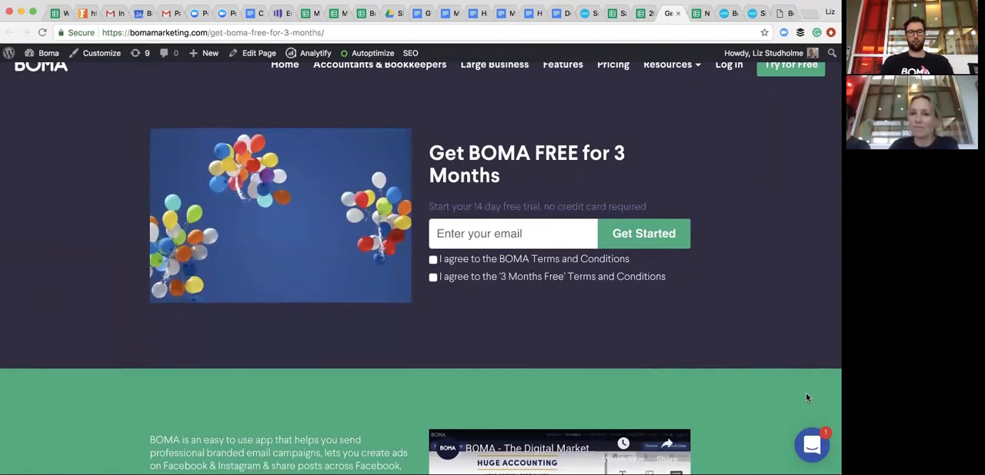
pyautogui.click(812, 448)
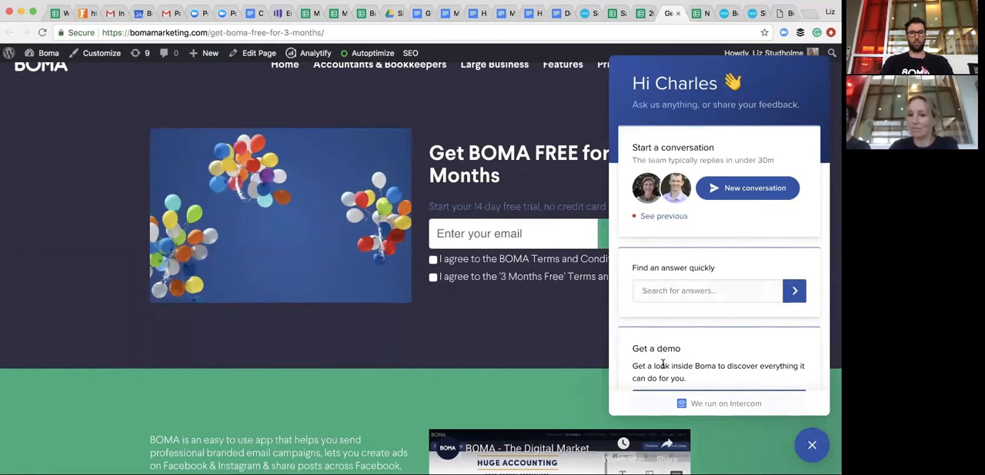
# - Switch back to the Boma dashboard and show the available Help resources
pyautogui.click(725, 13)
pyautogui.scroll(-4, 717, 361)
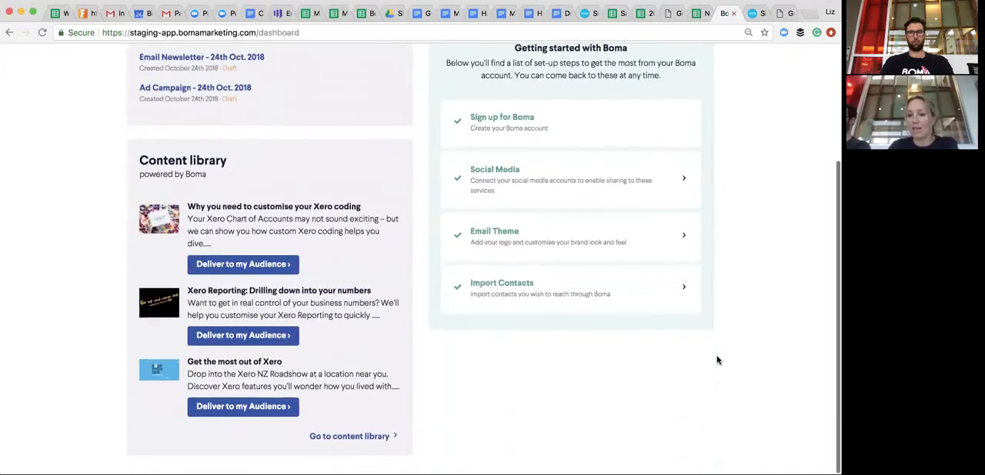
pyautogui.scroll(3, 717, 360)
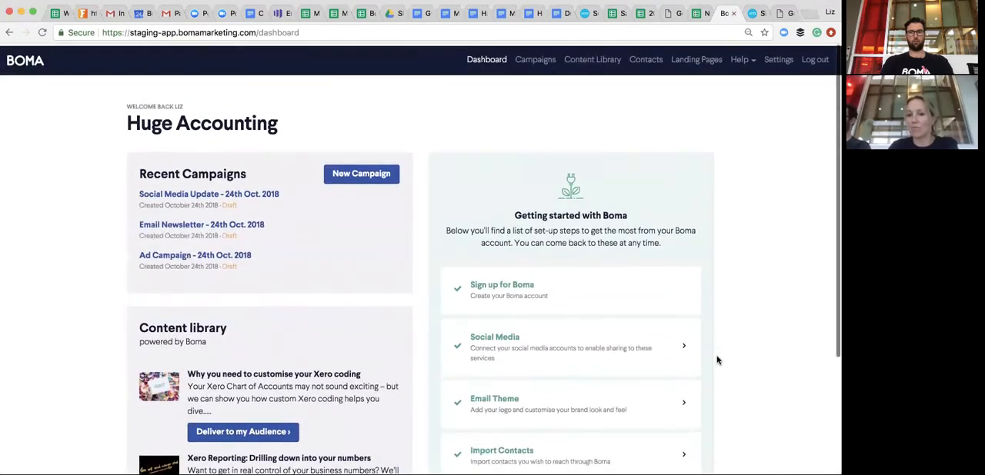
pyautogui.click(750, 60)
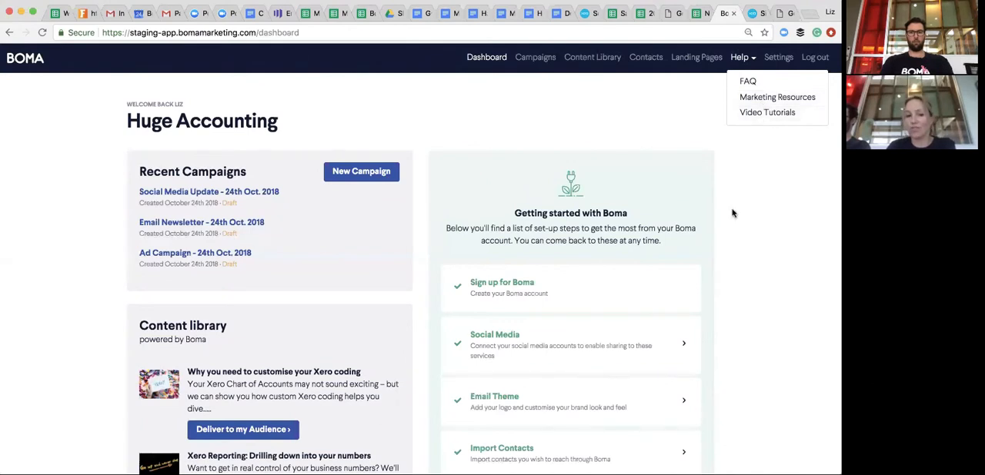
pyautogui.scroll(-1, 733, 213)
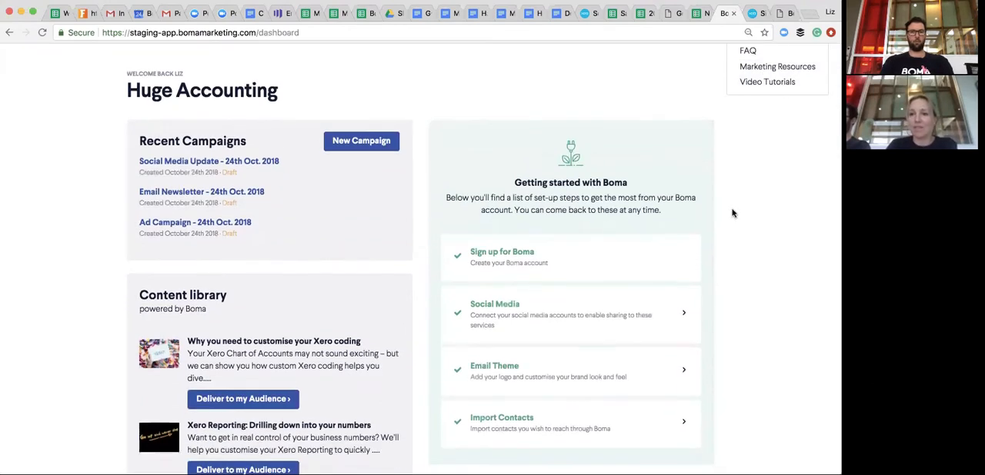
pyautogui.scroll(1, 732, 213)
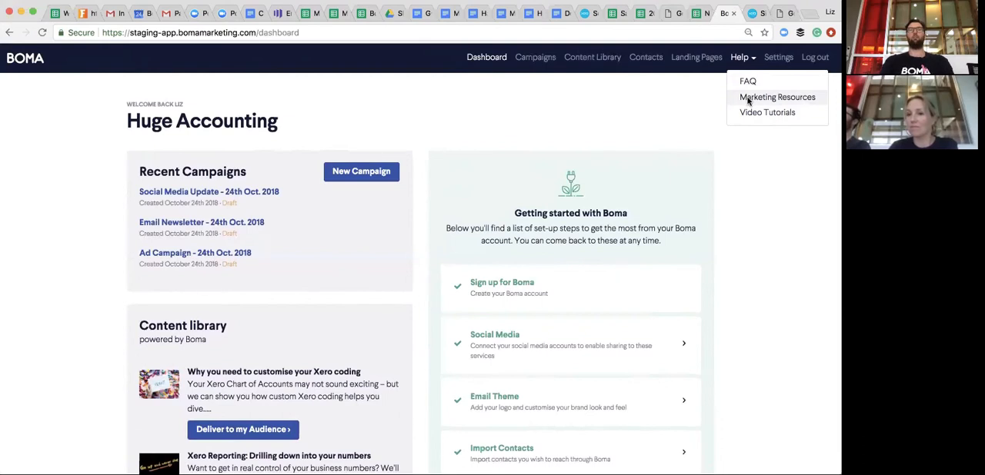
# - Switch to the Xerocon article on the Boma website and open the site's Marketing Resources page
pyautogui.click(788, 16)
pyautogui.moveTo(679, 69)
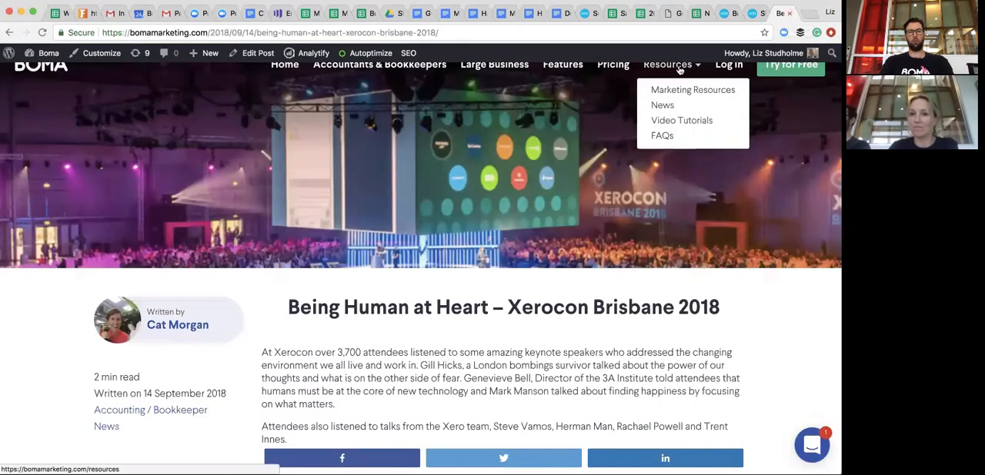
pyautogui.click(684, 91)
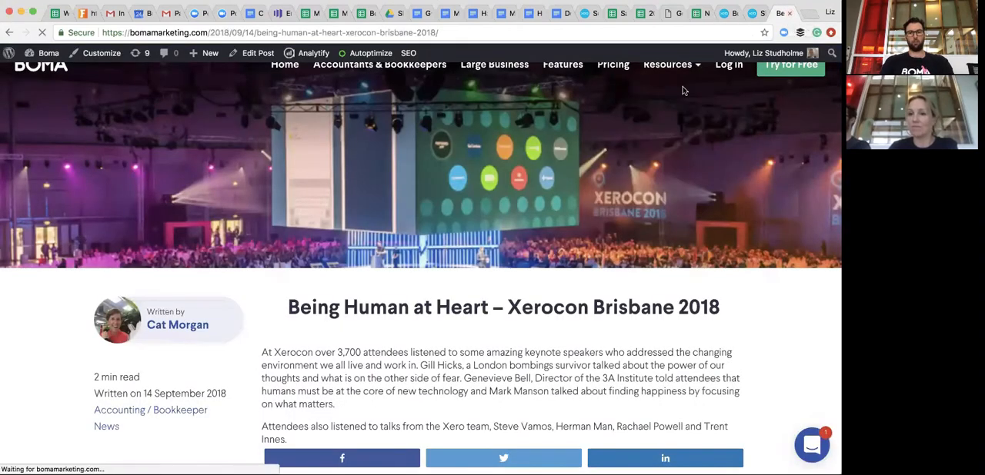
# - Look through the marketing resource articles and the "Build your knowledge" topics, including the Accounting / Bookkeeper section
pyautogui.scroll(-5, 732, 260)
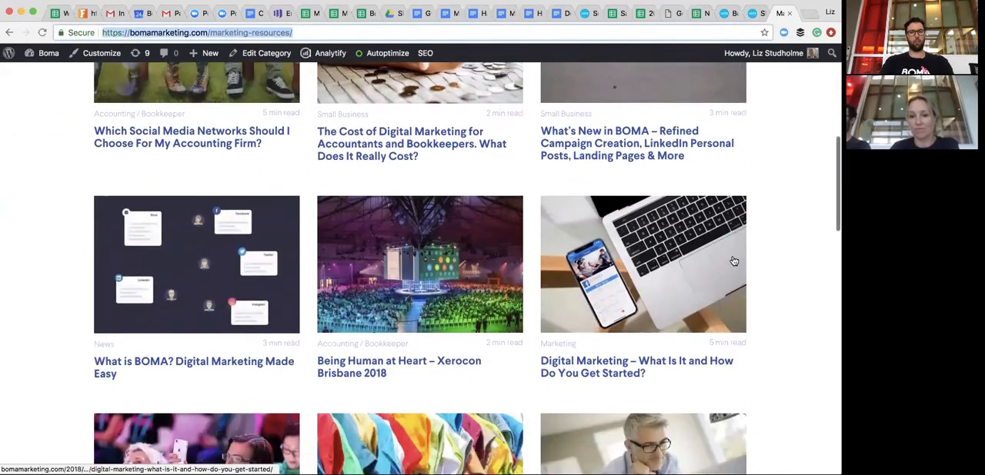
pyautogui.scroll(-3, 734, 262)
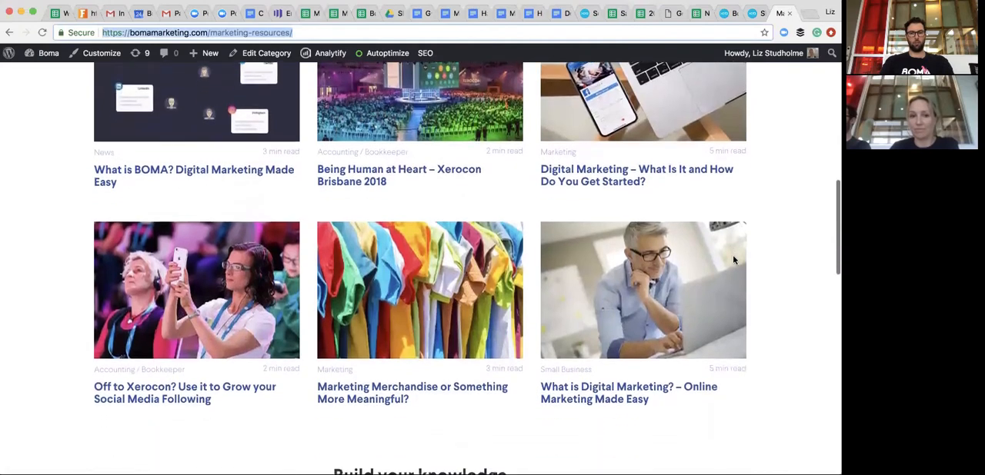
pyautogui.scroll(-3, 733, 260)
pyautogui.scroll(-3, 734, 262)
pyautogui.scroll(-2, 732, 260)
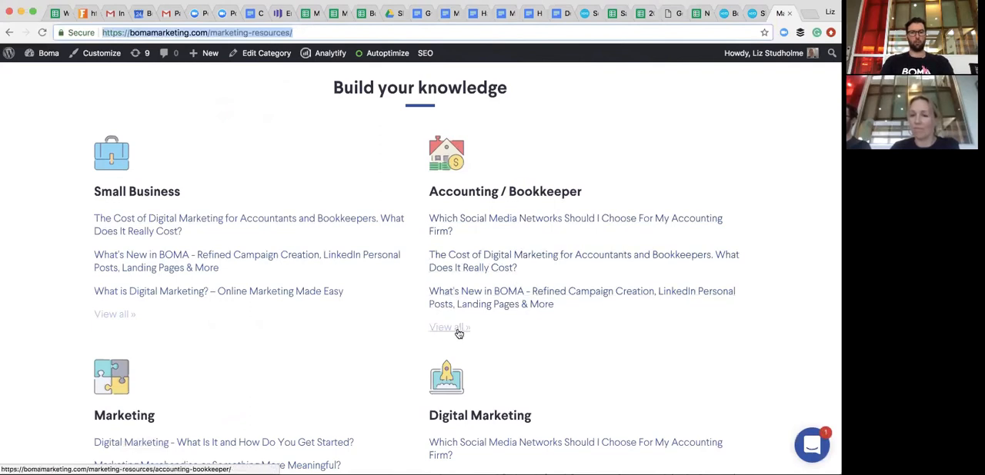
pyautogui.scroll(1, 459, 332)
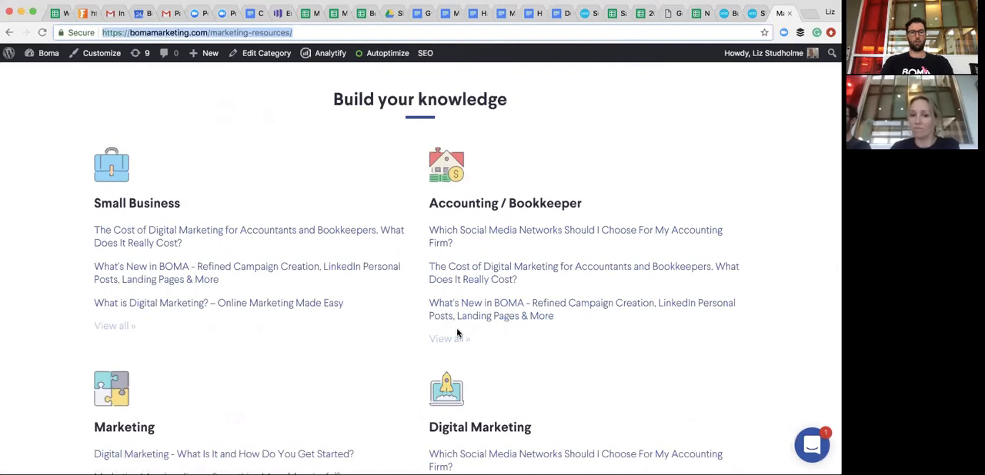
pyautogui.scroll(5, 458, 332)
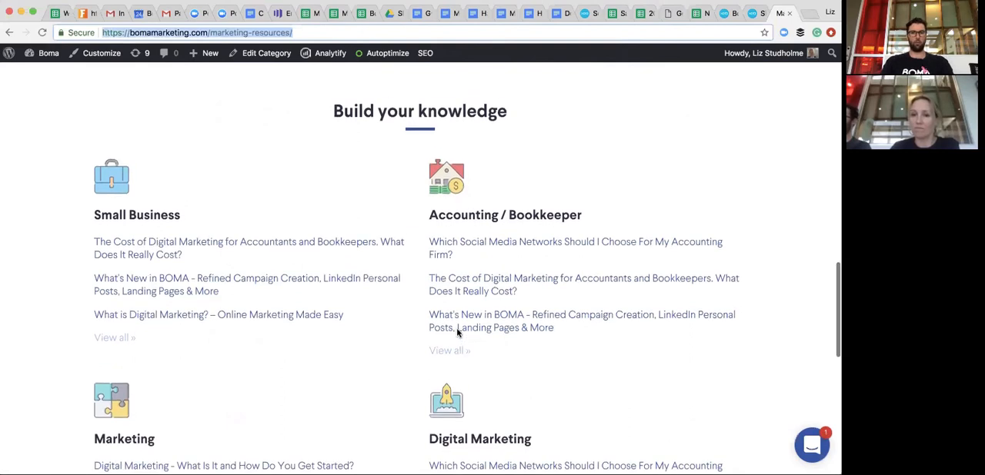
pyautogui.scroll(5, 459, 332)
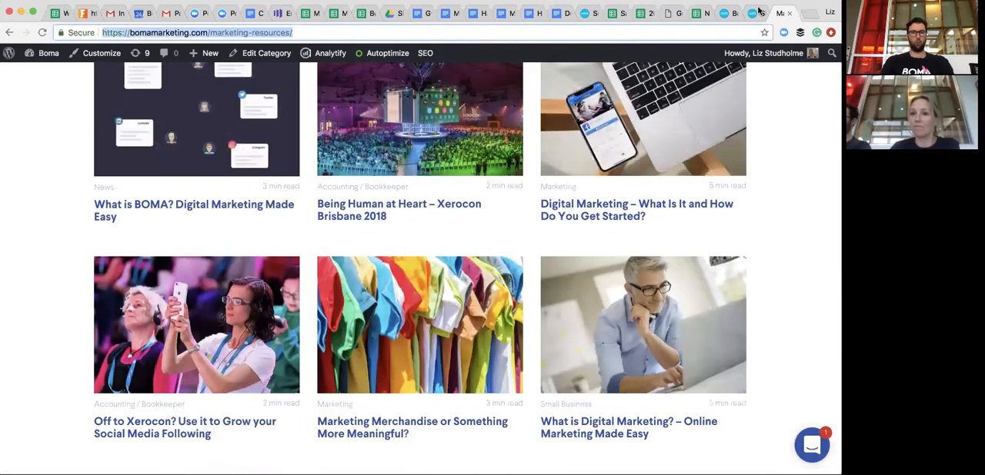
# - Return to the Boma dashboard and point out Video Tutorials among the Help resources
pyautogui.click(756, 12)
pyautogui.scroll(1, 731, 223)
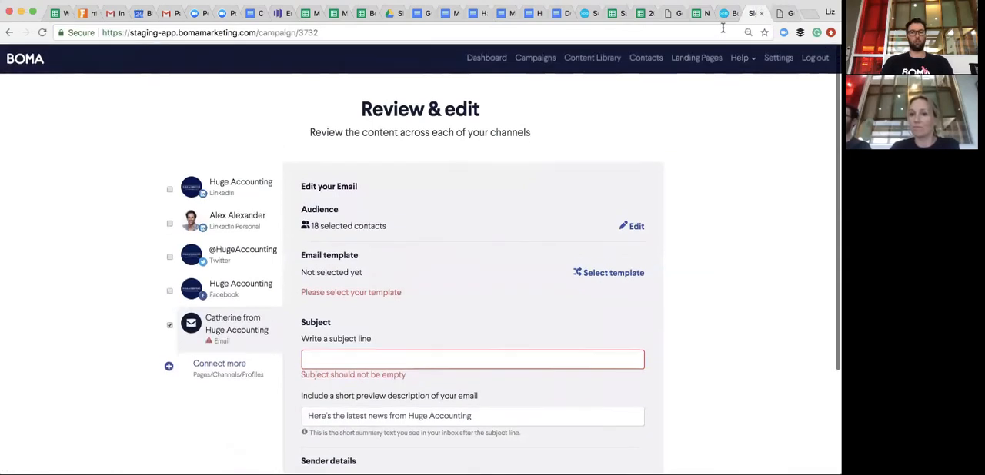
pyautogui.click(730, 16)
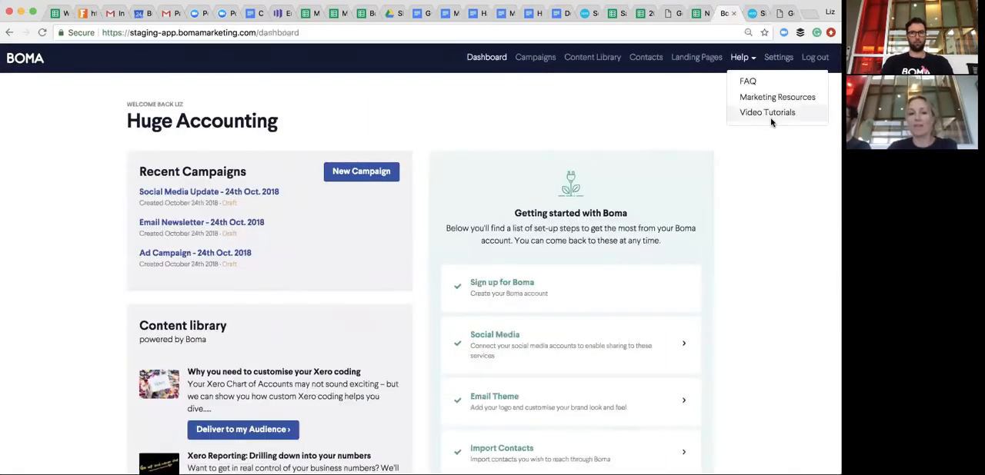